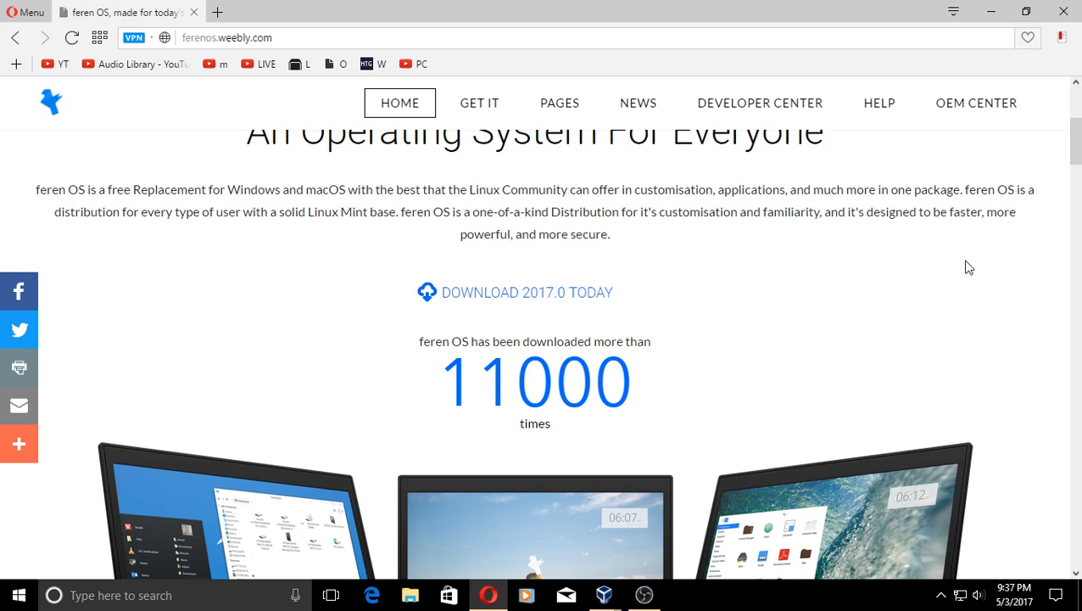
- Scroll past the laptop images to the 'Don't be forced to switch to Windows 10!' pitch
scroll(959, 264, "up", 1)
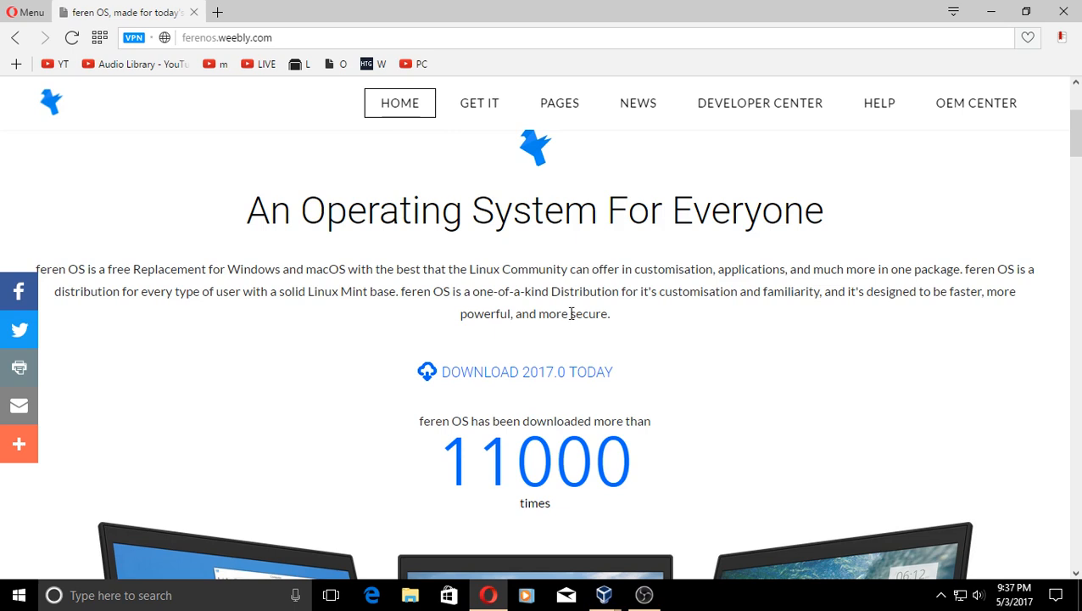
scroll(719, 344, "down", 5)
scroll(719, 344, "up", 2)
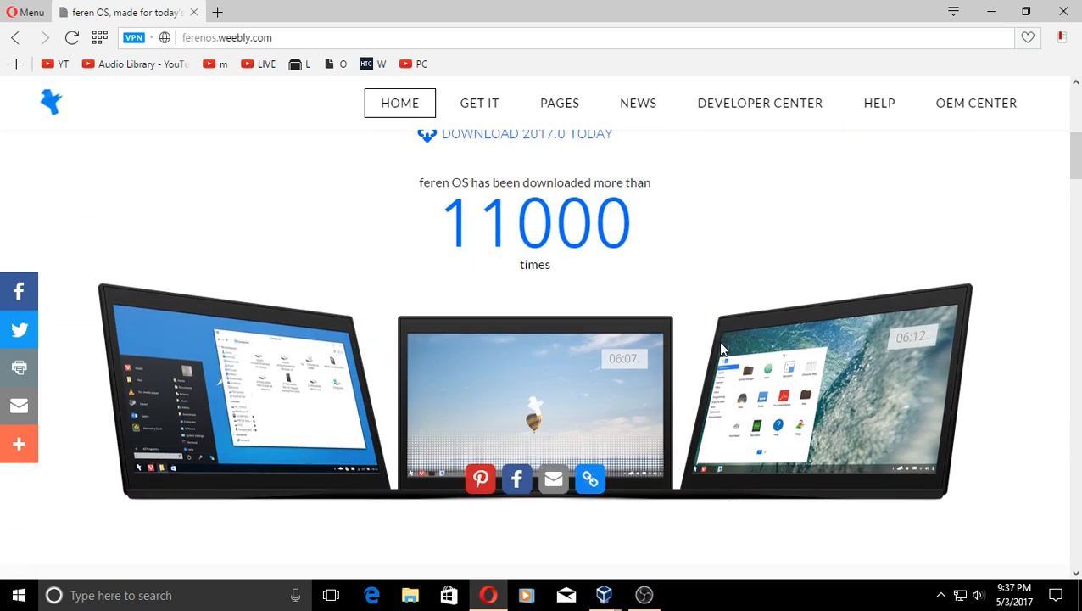
scroll(633, 257, "down", 3)
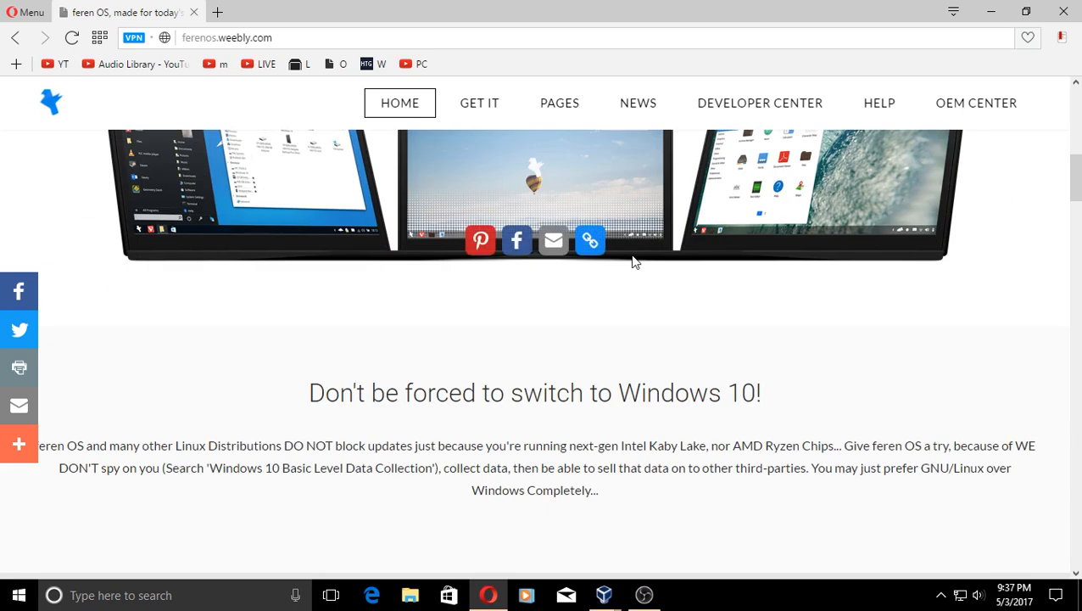
scroll(633, 259, "down", 3)
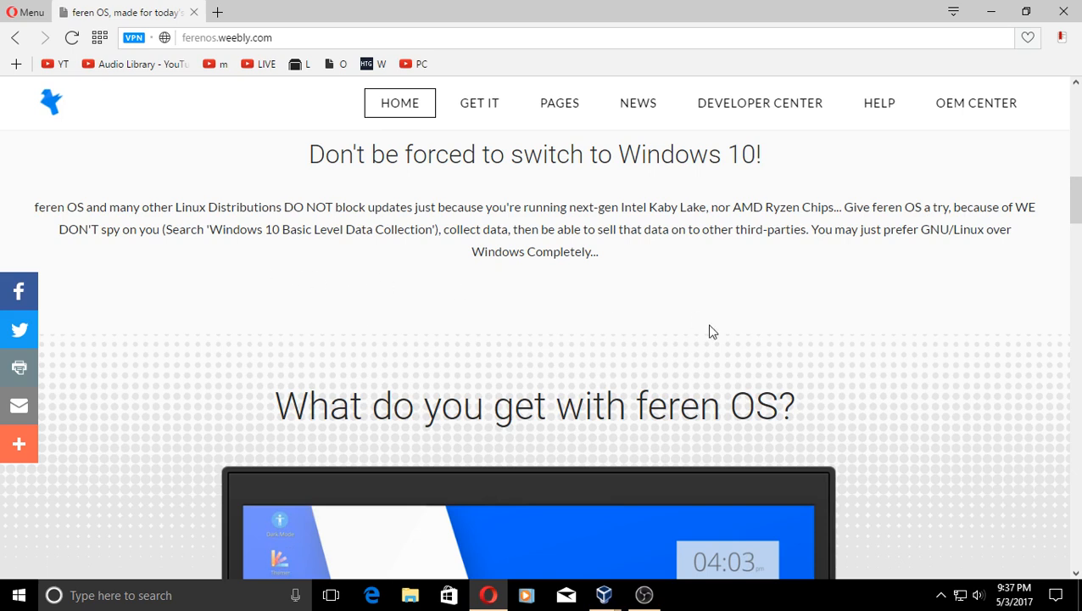
scroll(701, 302, "down", 3)
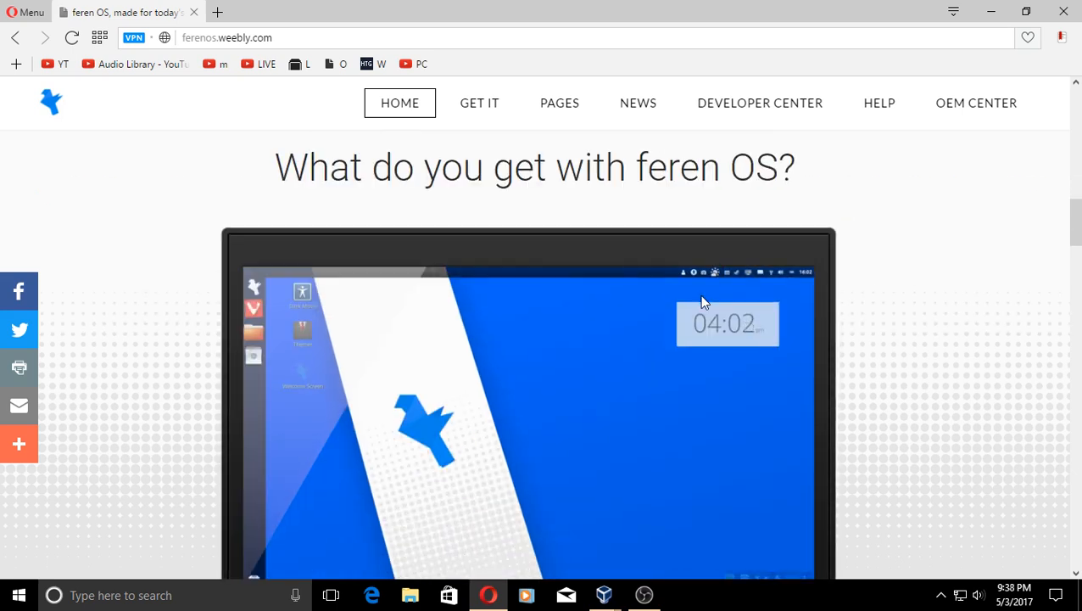
- Scroll down through the home page's feature sections below the desktop preview
scroll(702, 299, "down", 4)
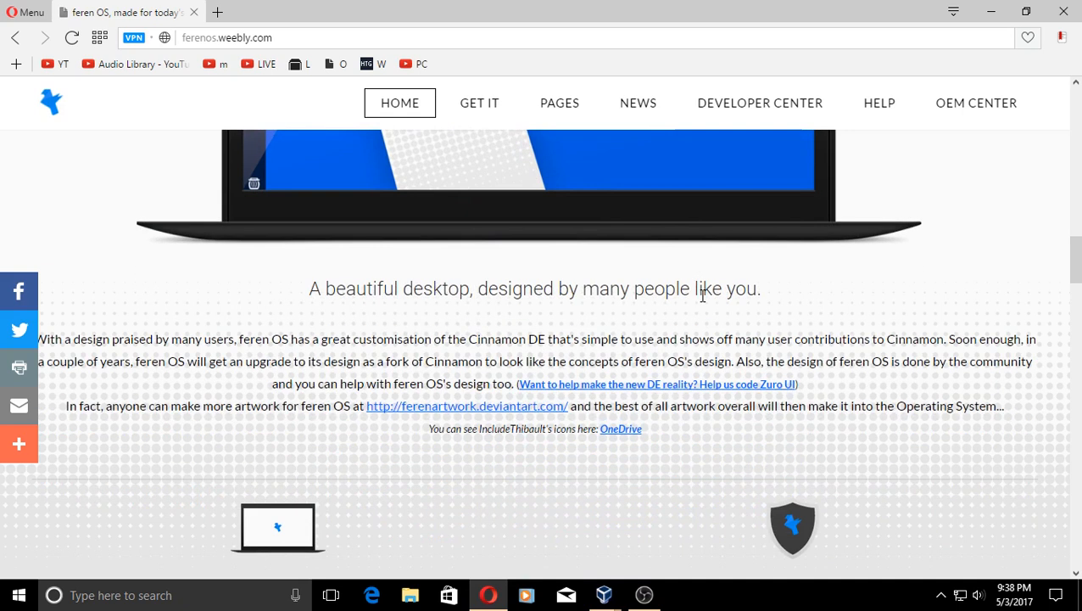
scroll(701, 297, "down", 1)
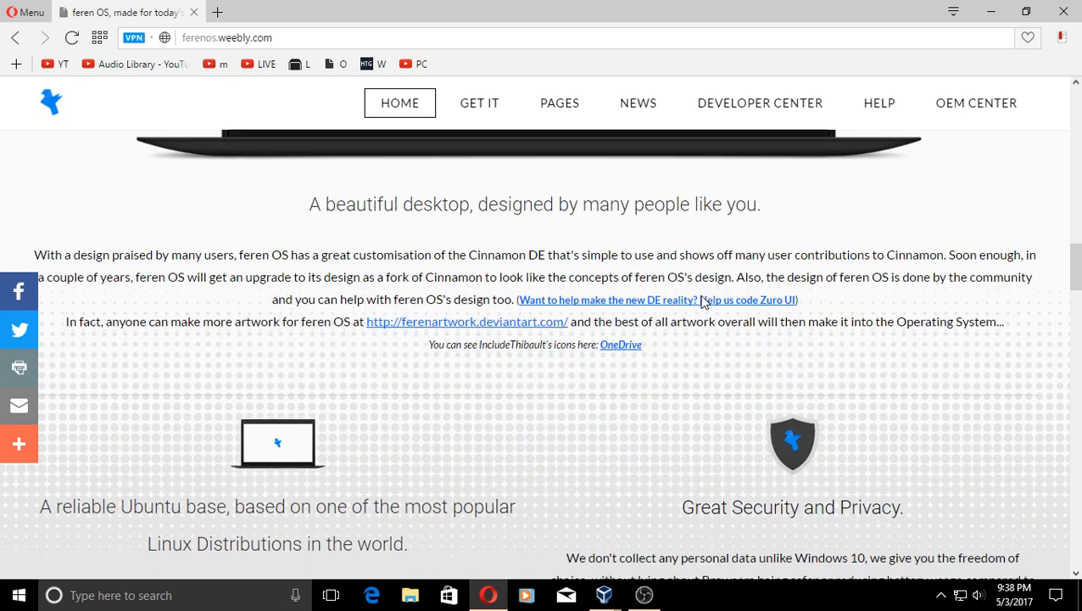
scroll(701, 302, "down", 1)
scroll(701, 302, "down", 2)
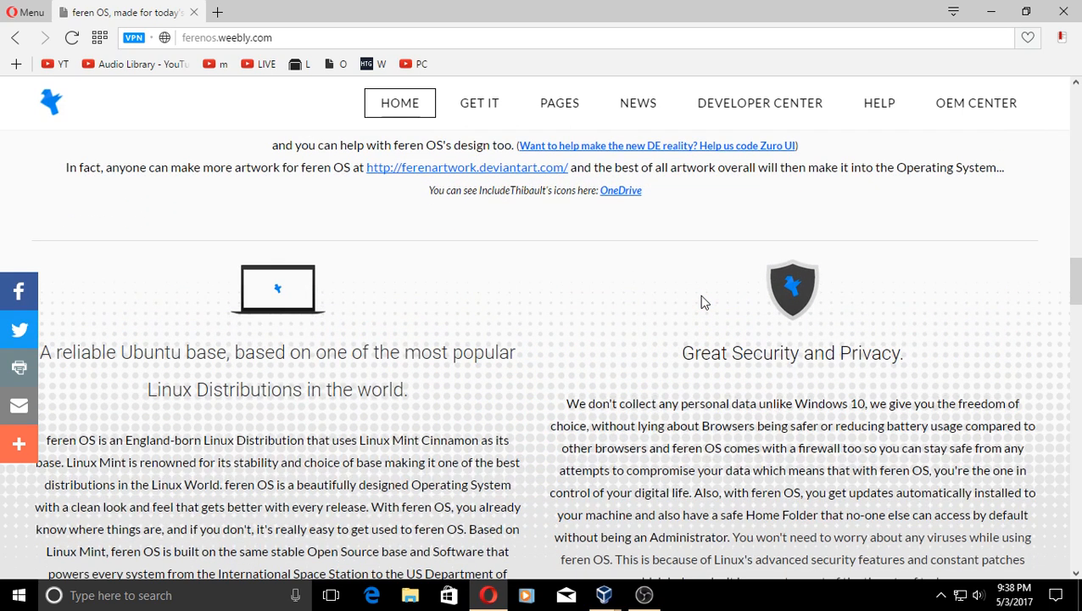
scroll(701, 302, "down", 2)
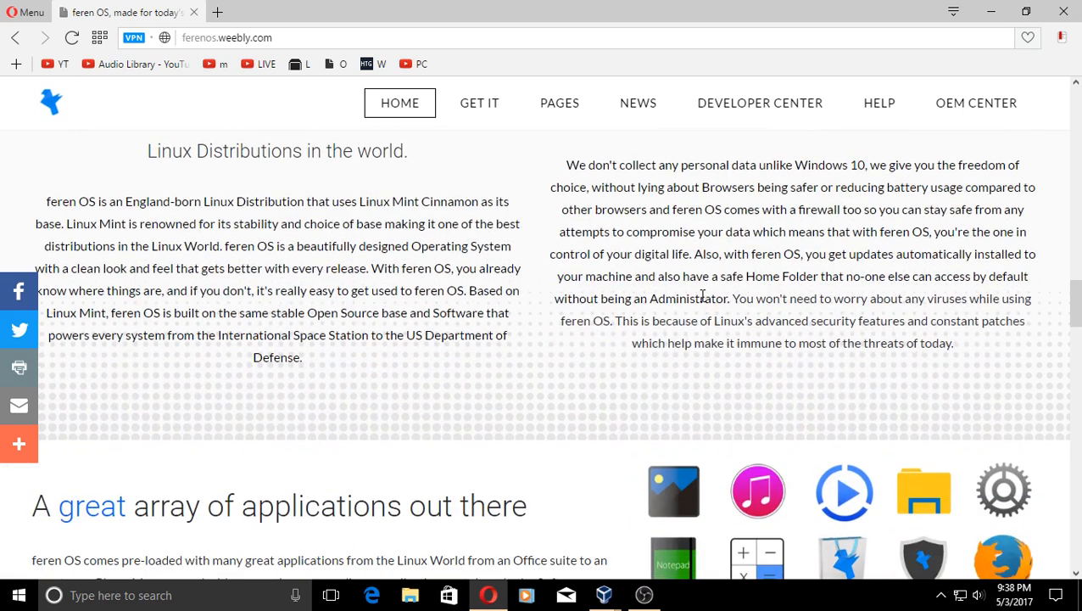
scroll(495, 278, "up", 1)
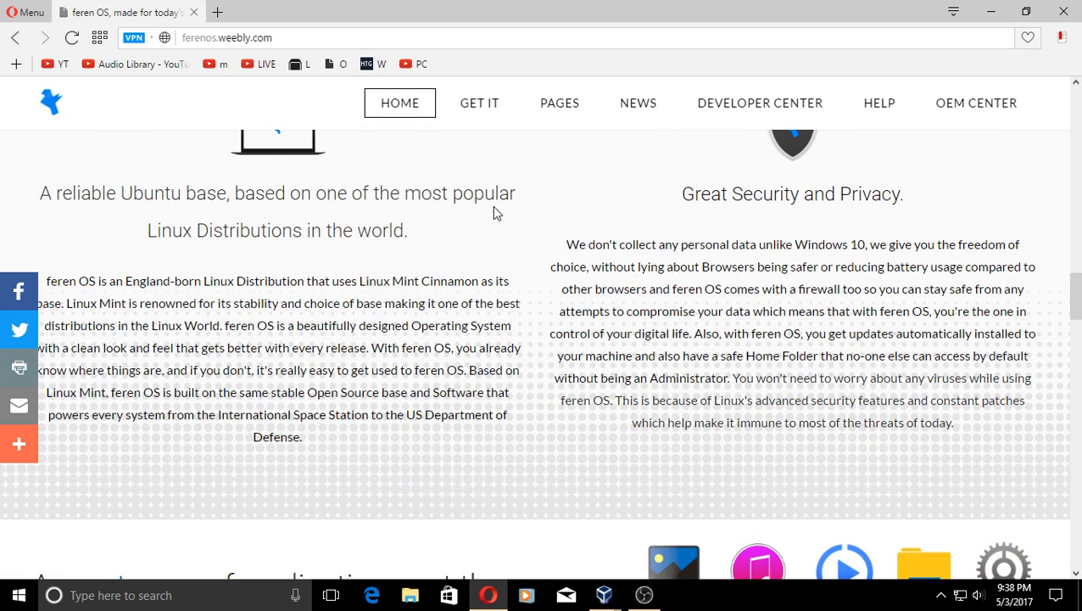
- Scroll on down to News, then back up to the 'Latest Release: 2017.0' banner
scroll(810, 303, "down", 1)
scroll(810, 303, "down", 3)
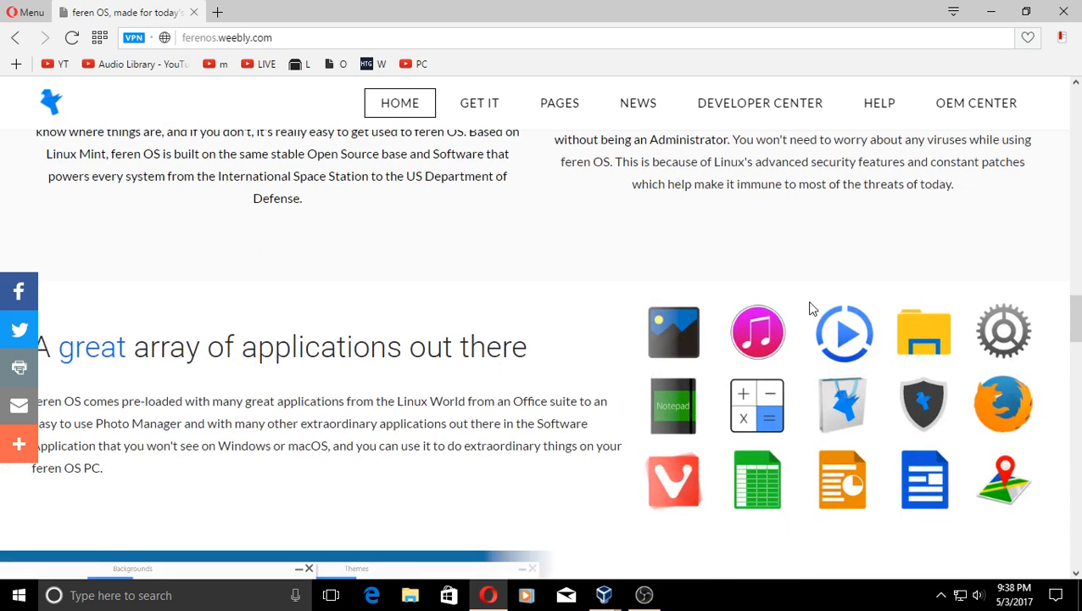
scroll(387, 326, "down", 1)
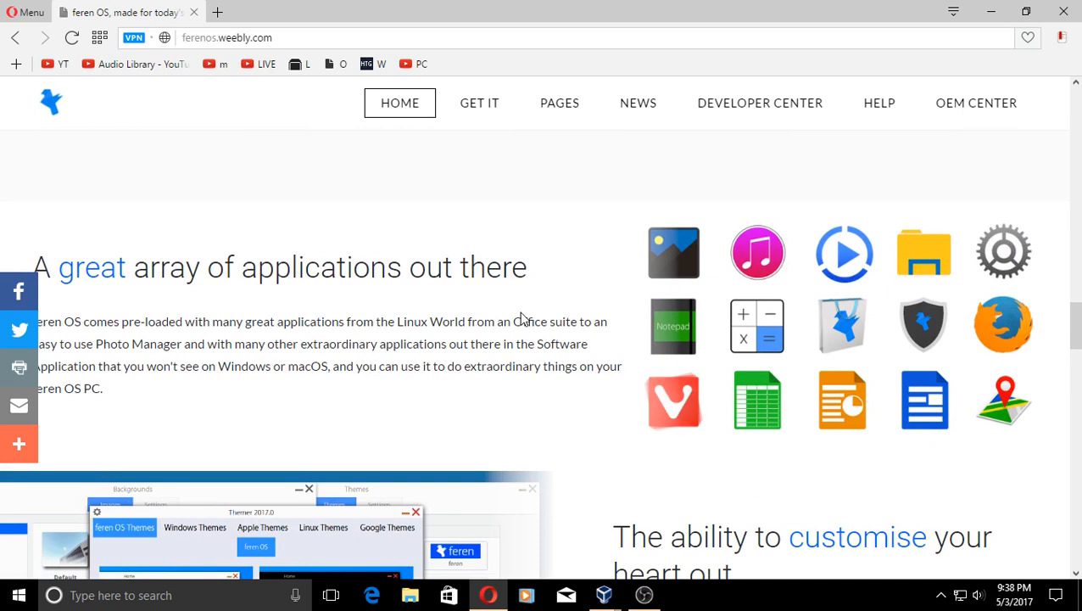
scroll(524, 318, "down", 3)
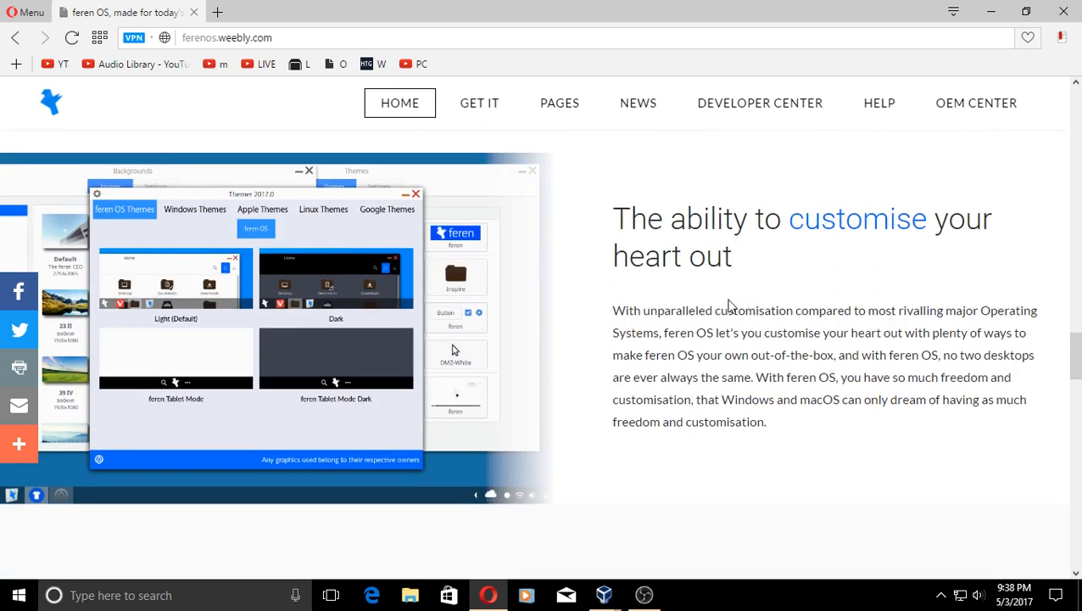
scroll(729, 305, "down", 8)
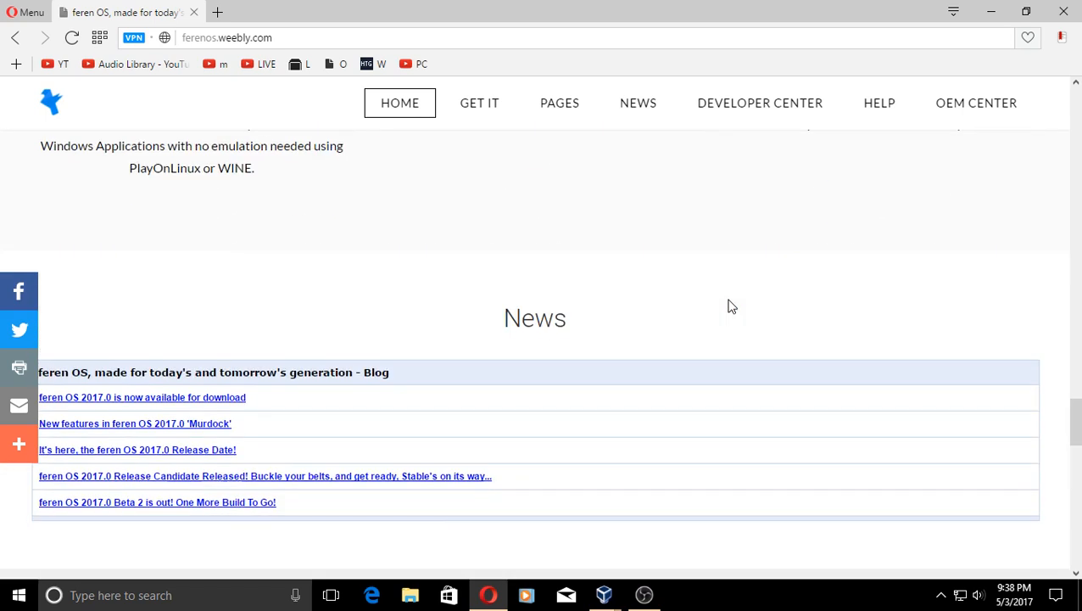
scroll(731, 306, "up", 3)
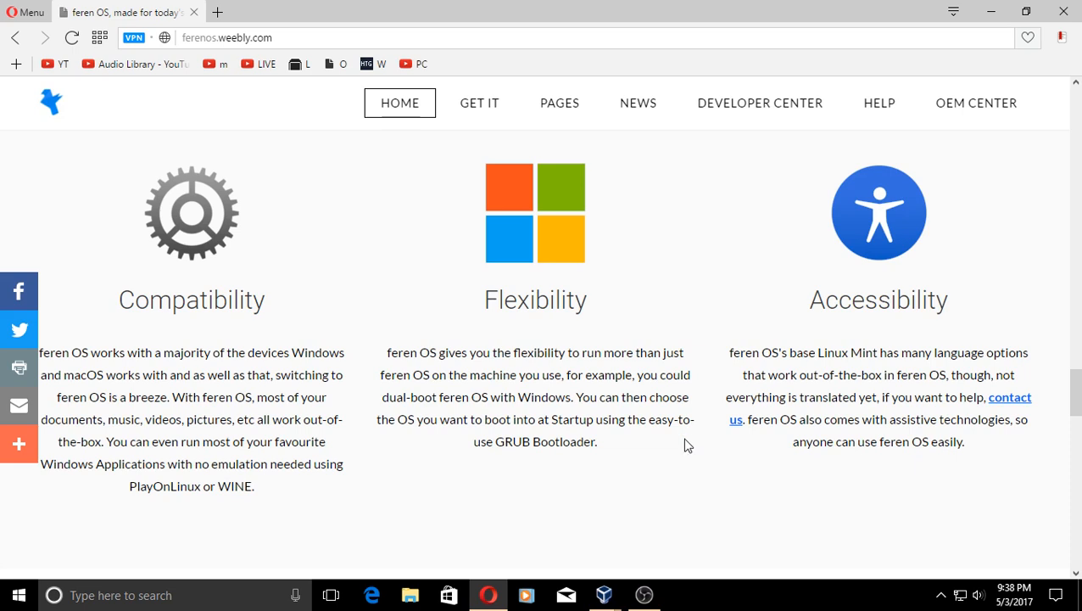
scroll(694, 437, "down", 10)
scroll(697, 438, "up", 15)
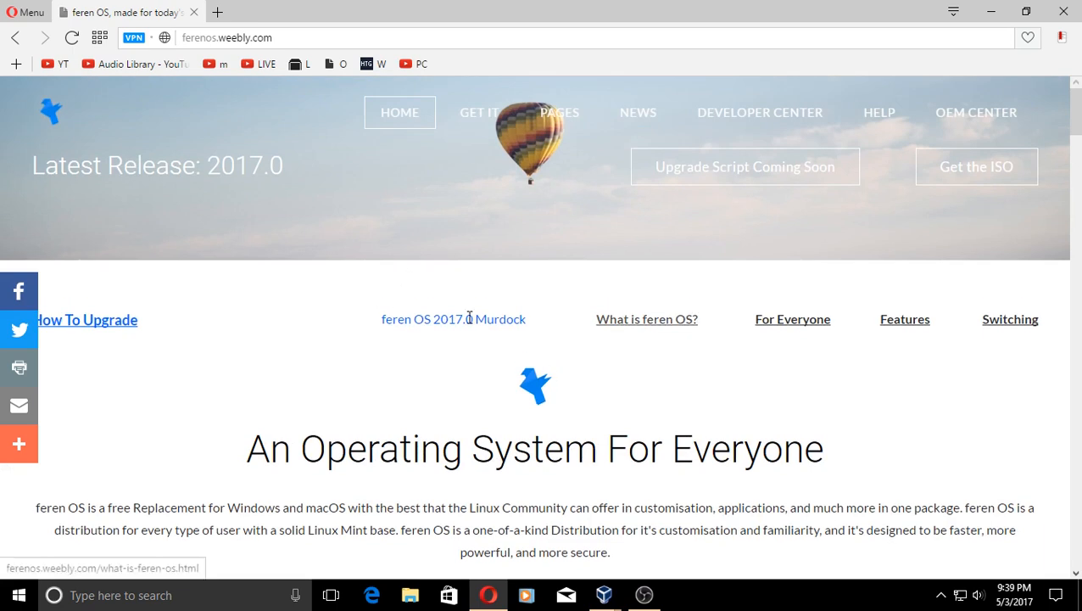
- Read through the 'What is feren OS?' page, then move on to 'For Everyone'
left_click(630, 328)
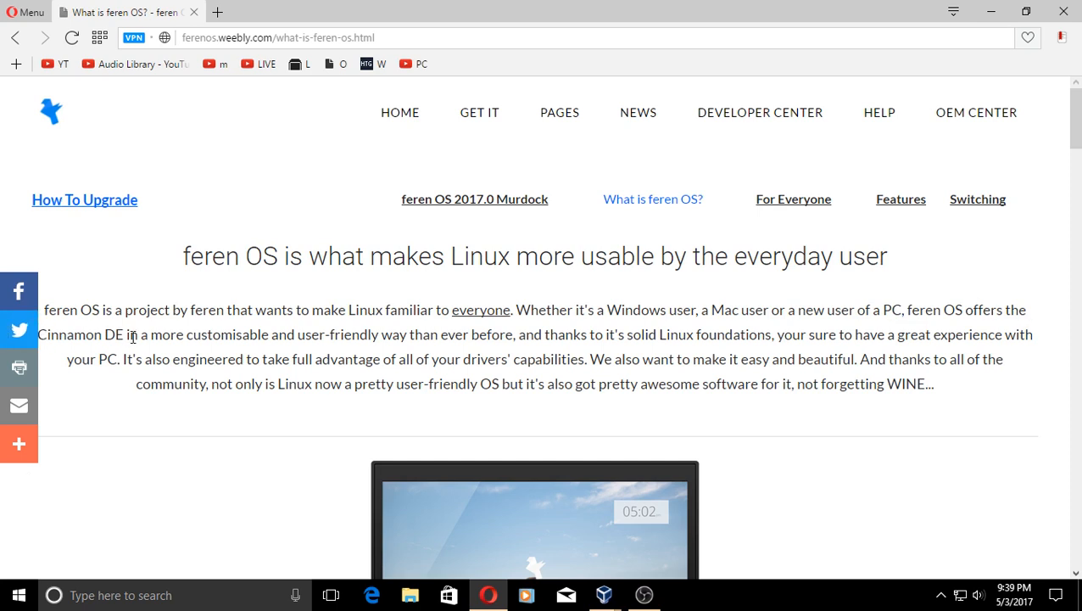
scroll(913, 381, "down", 4)
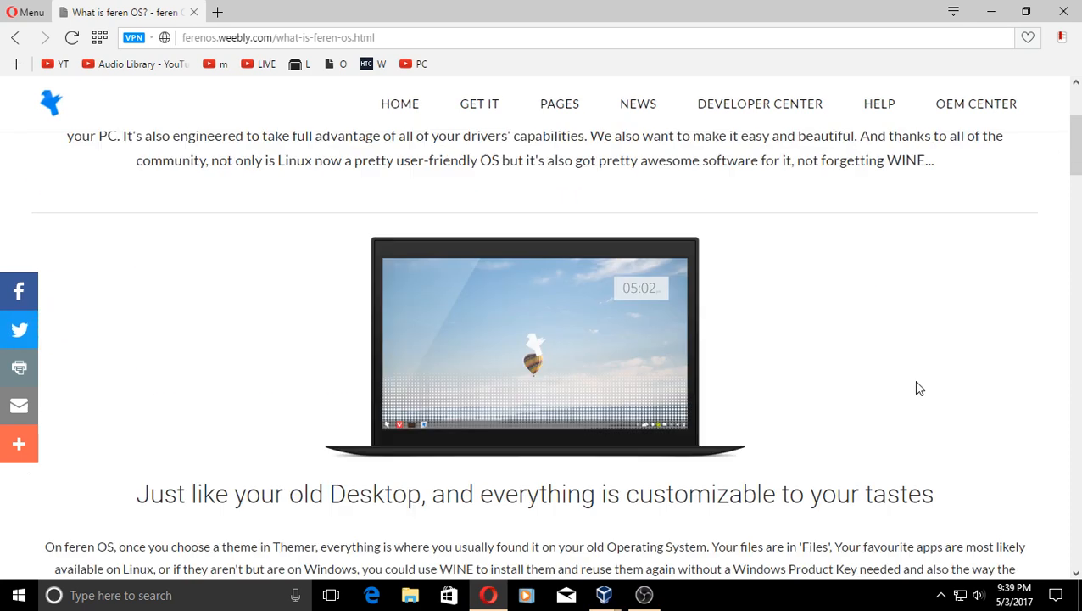
scroll(920, 388, "down", 1)
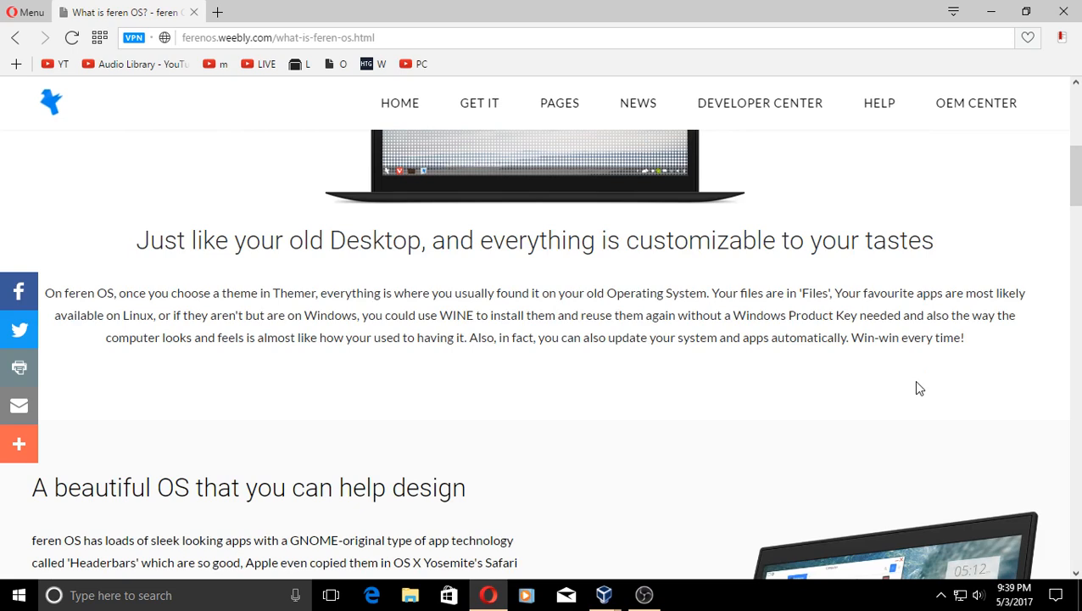
scroll(916, 388, "up", 5)
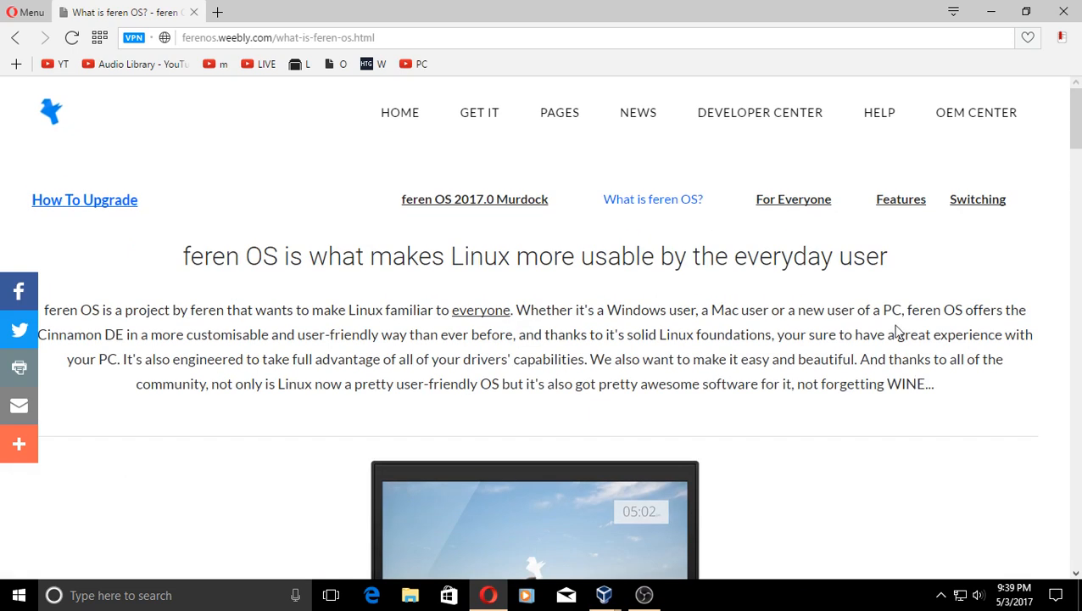
left_click(805, 206)
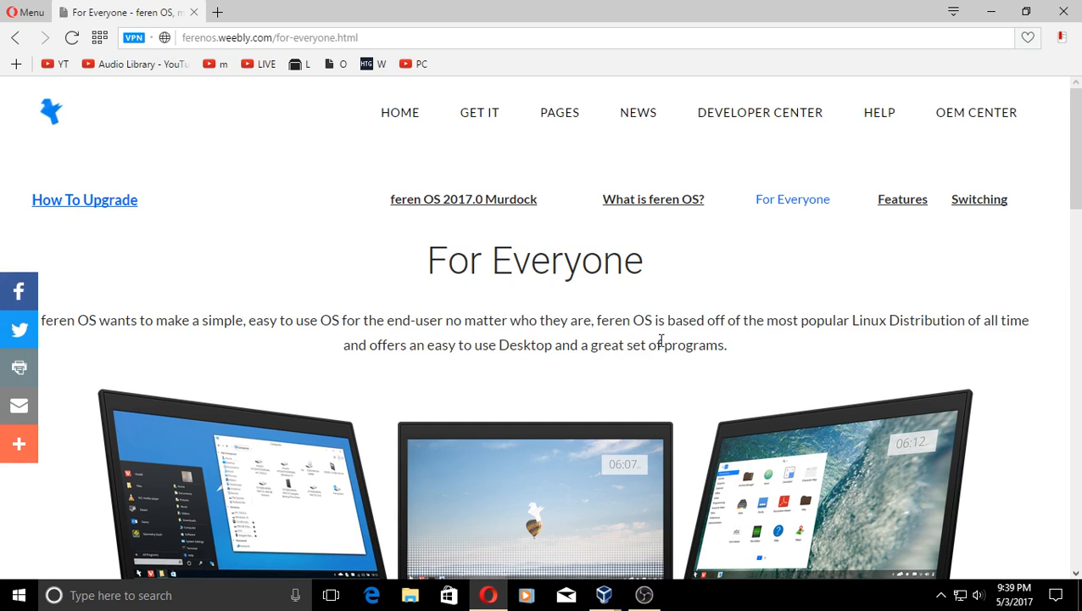
- Browse the Features page's app grid, then move on to the Switching page
left_click(903, 204)
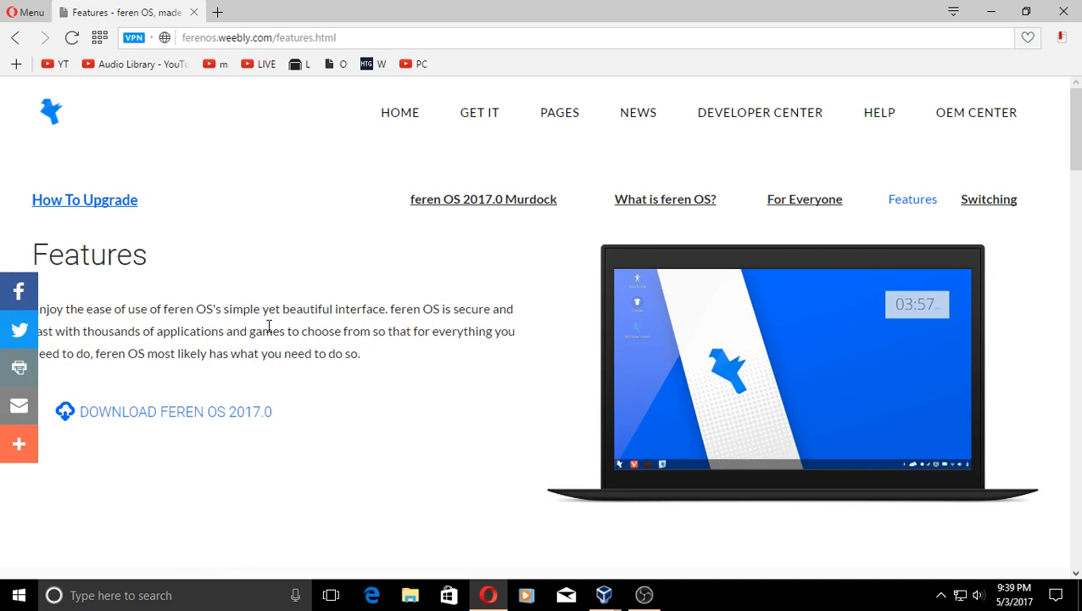
scroll(416, 357, "down", 8)
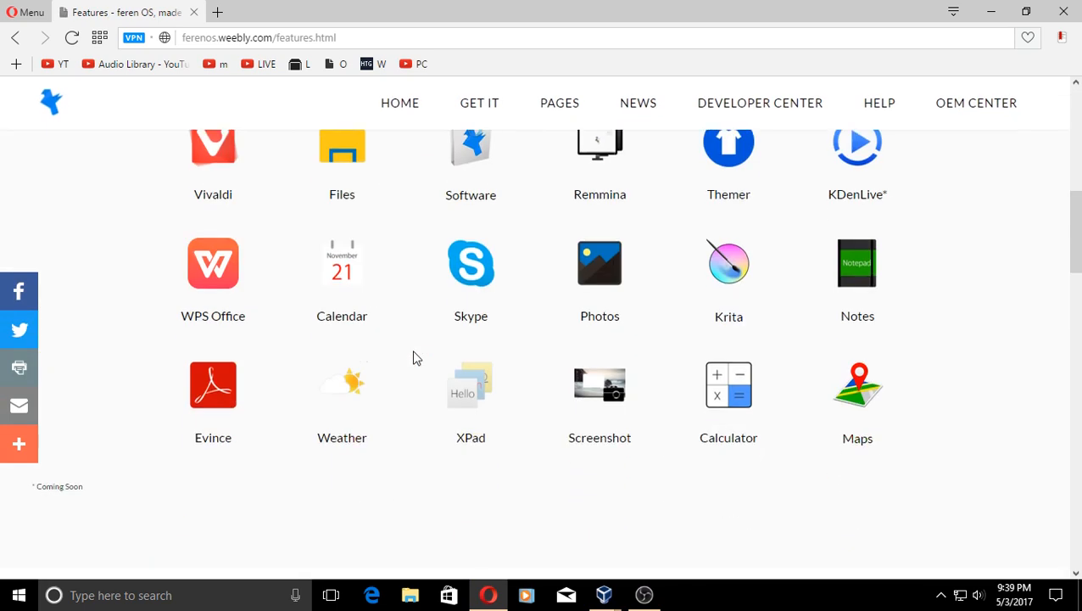
scroll(415, 357, "up", 3)
scroll(415, 357, "down", 8)
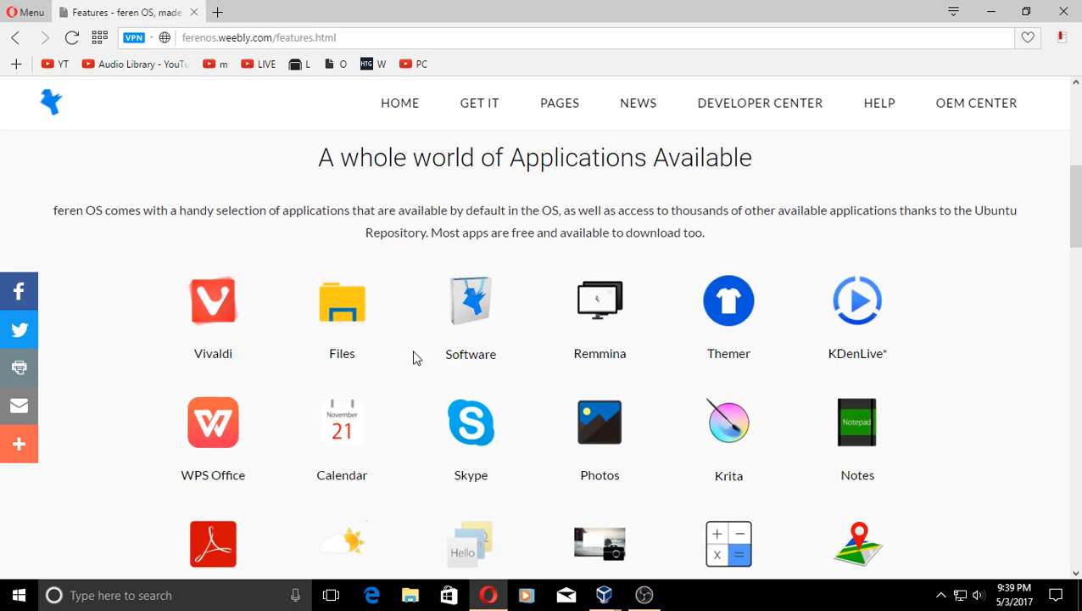
scroll(416, 357, "down", 3)
scroll(415, 357, "up", 15)
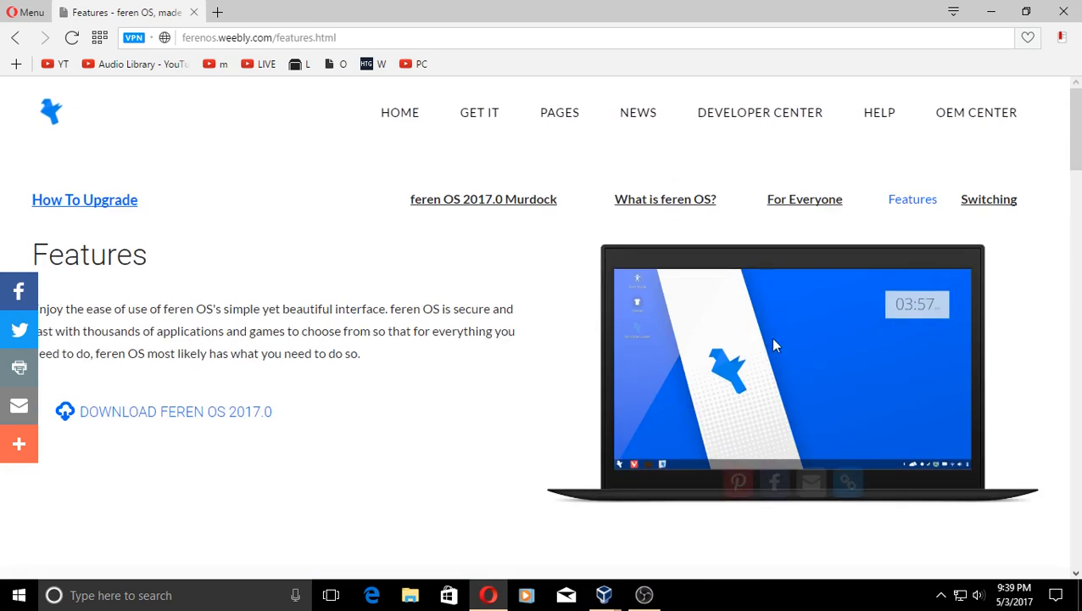
left_click(982, 207)
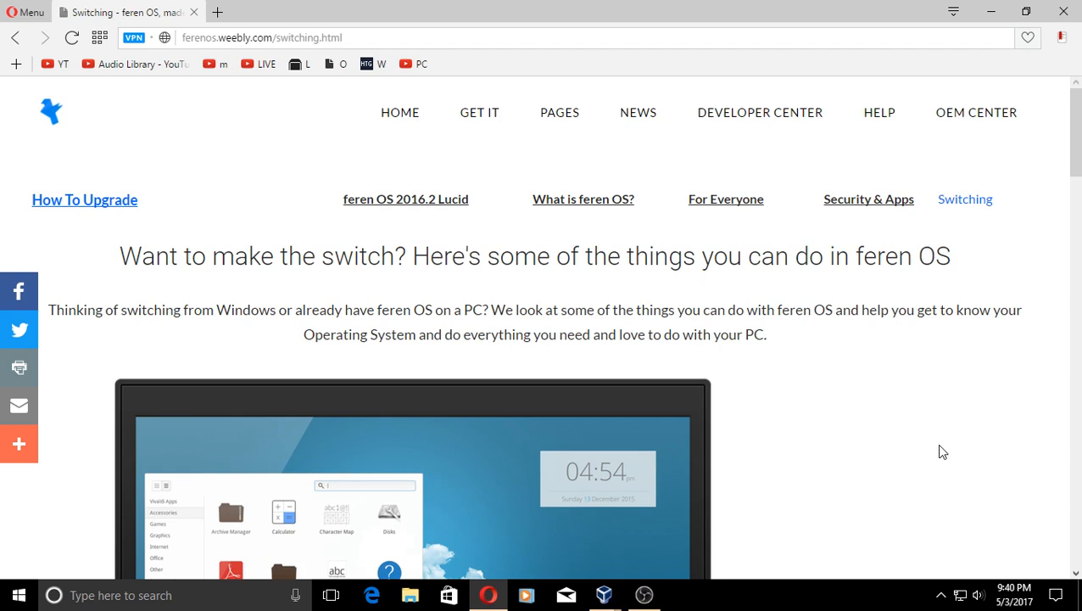
- Read the Switching page to its bottom and close Opera
scroll(916, 428, "down", 1)
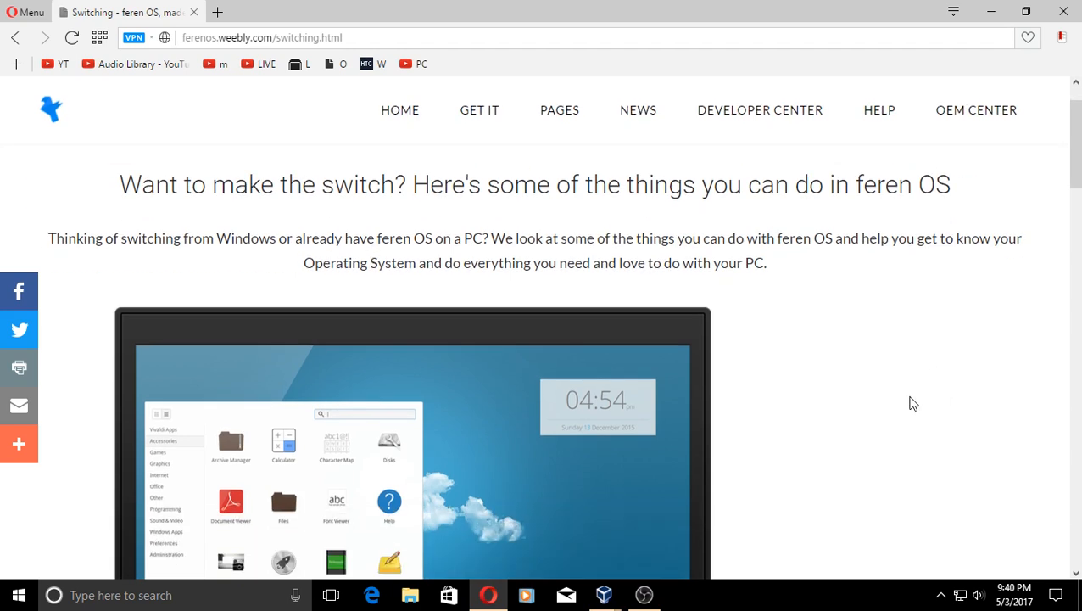
scroll(913, 403, "down", 5)
scroll(913, 399, "down", 3)
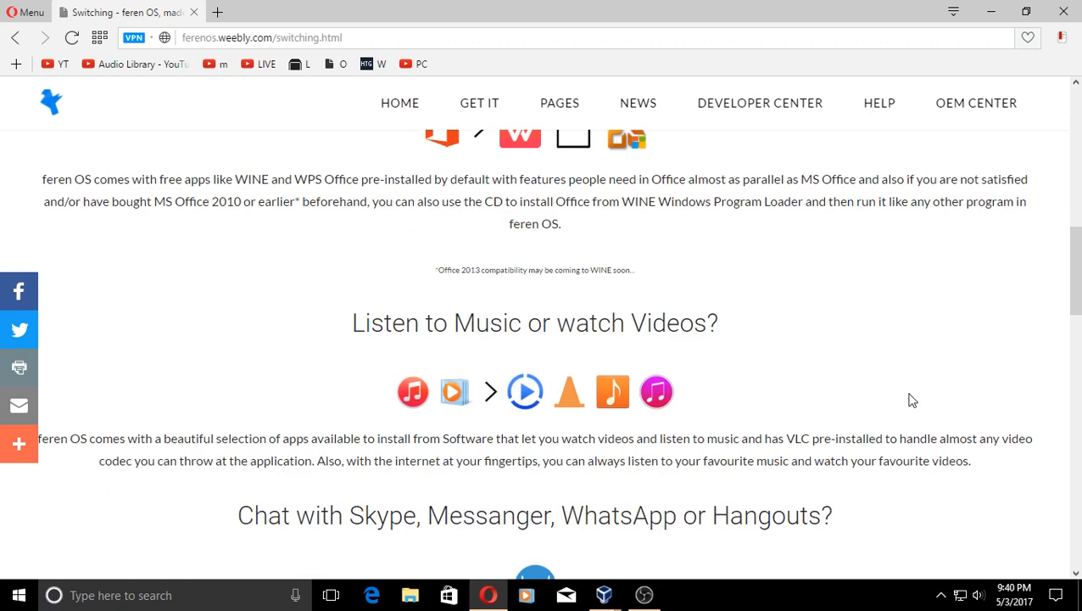
scroll(912, 401, "down", 8)
scroll(900, 405, "down", 7)
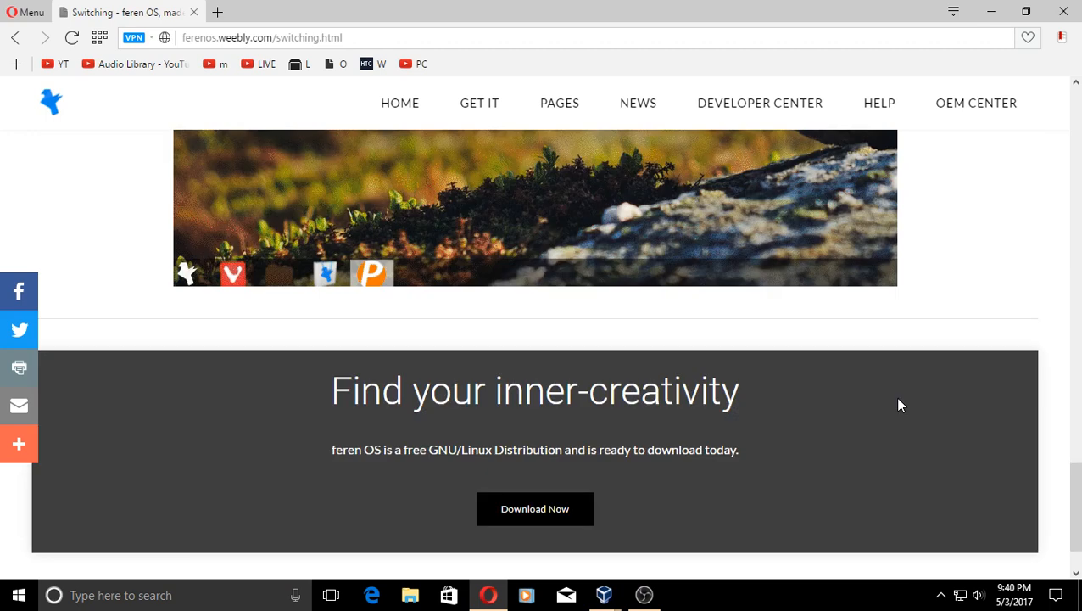
scroll(899, 403, "down", 2)
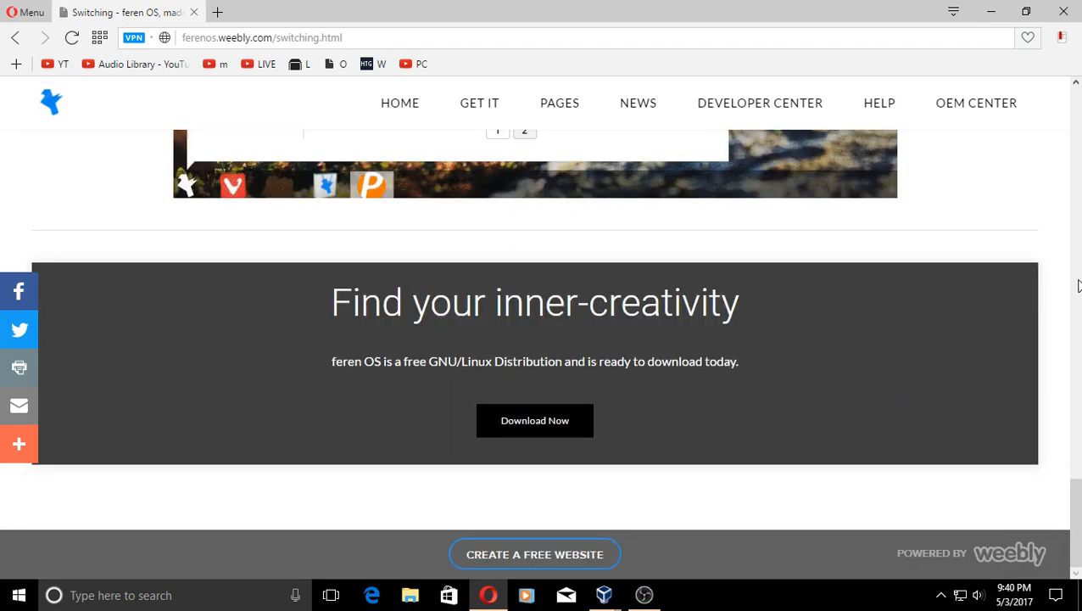
left_click(1063, 11)
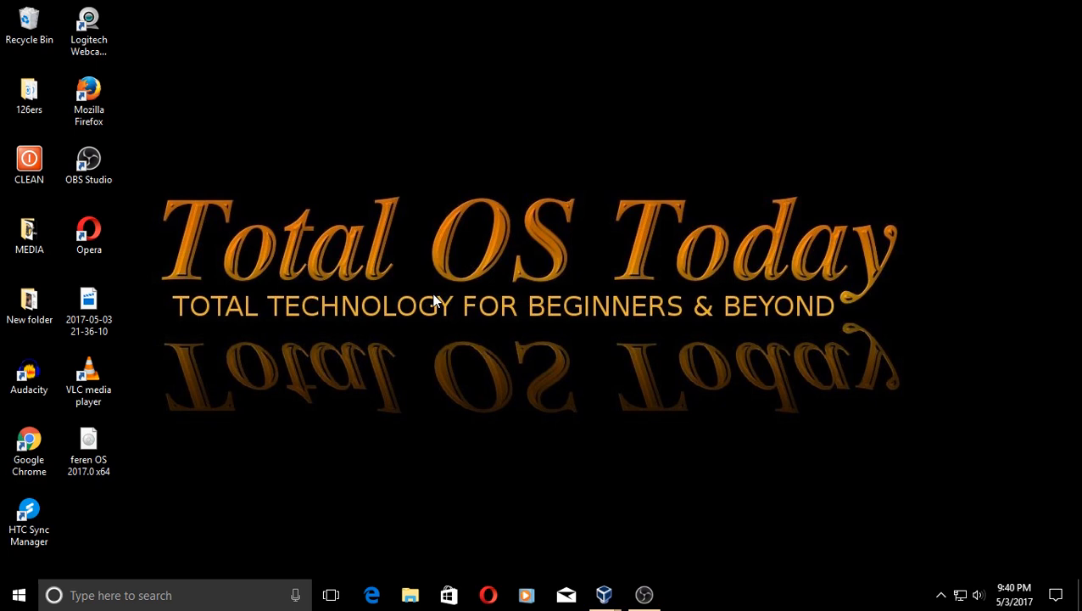
- Dismiss the desktop context menu and bring the ferenos VM forward from its taskbar preview
right_click(442, 206)
left_click(380, 130)
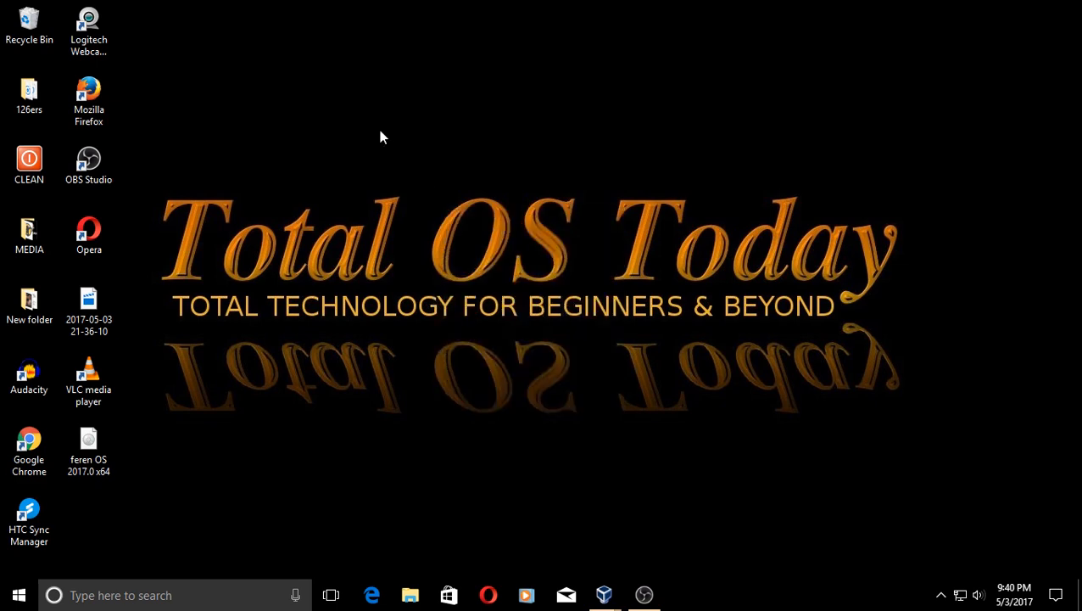
mouse_move(605, 596)
left_click(643, 566)
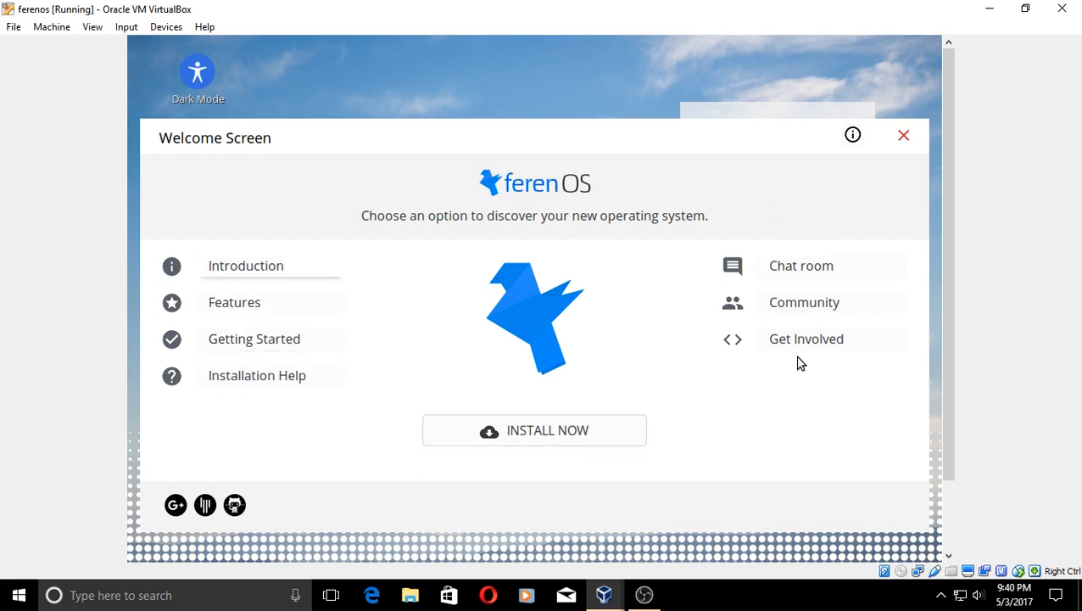
- Start INSTALL NOW from the Welcome Screen and confirm YES to launch the installer
left_click(583, 435)
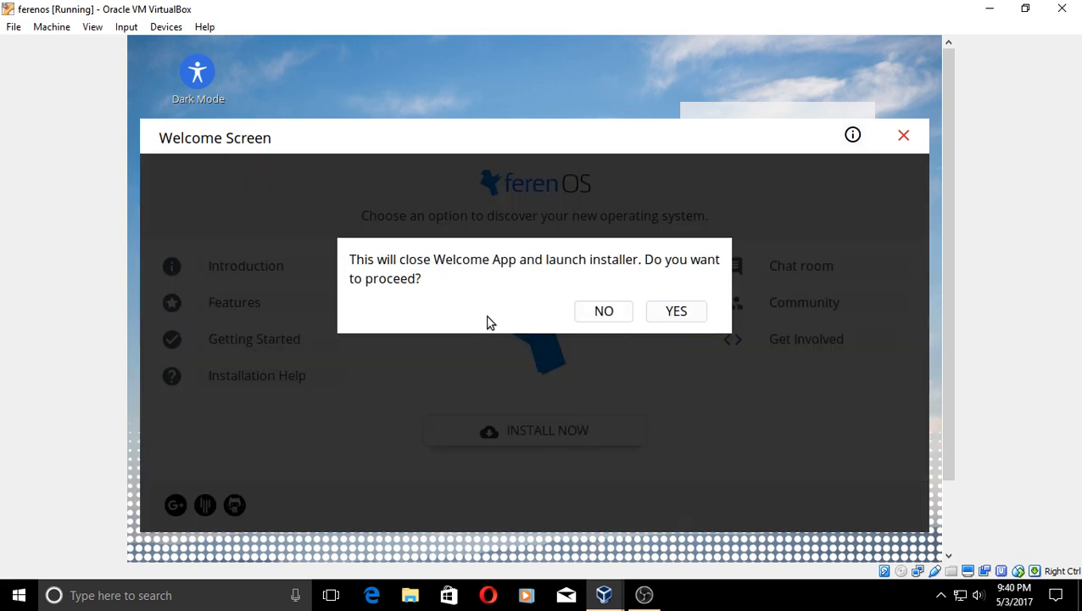
left_click(678, 312)
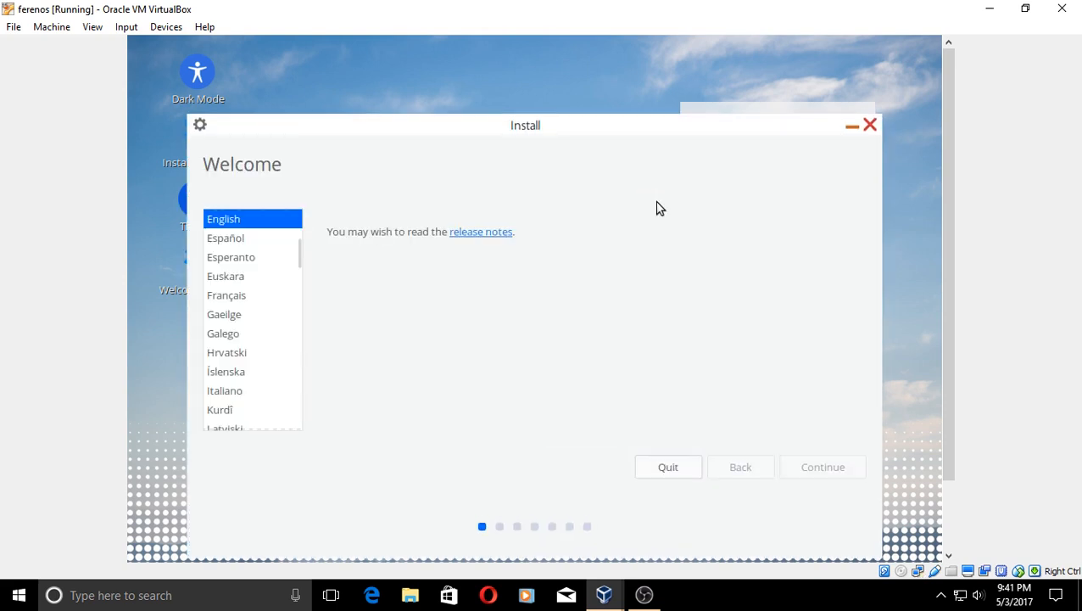
- Continue with English, then quit the installer over only 17.7 of 18.2 GB free
left_click(828, 469)
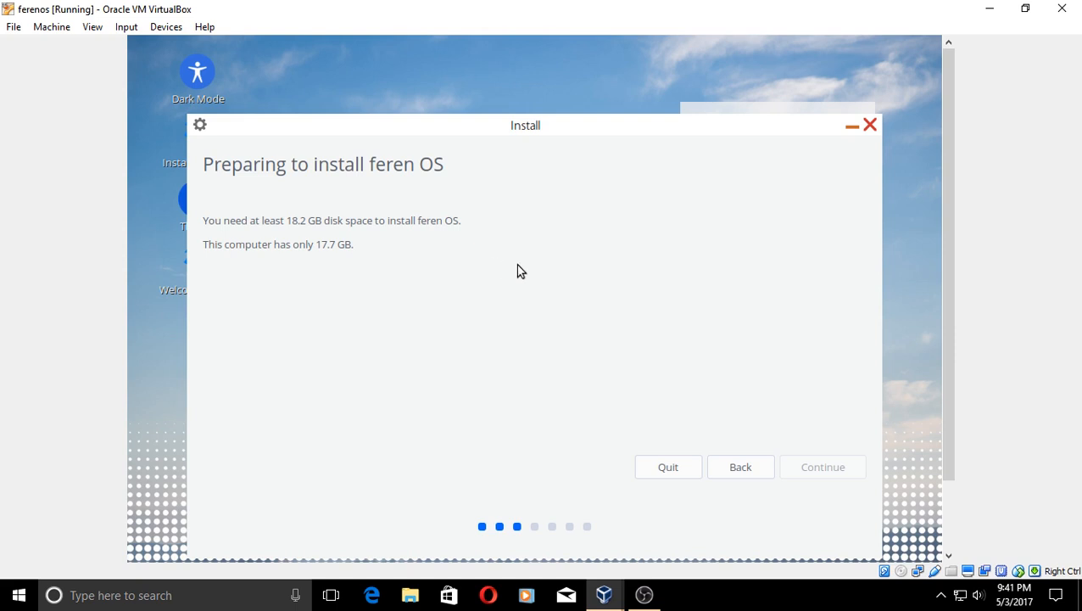
left_click(676, 467)
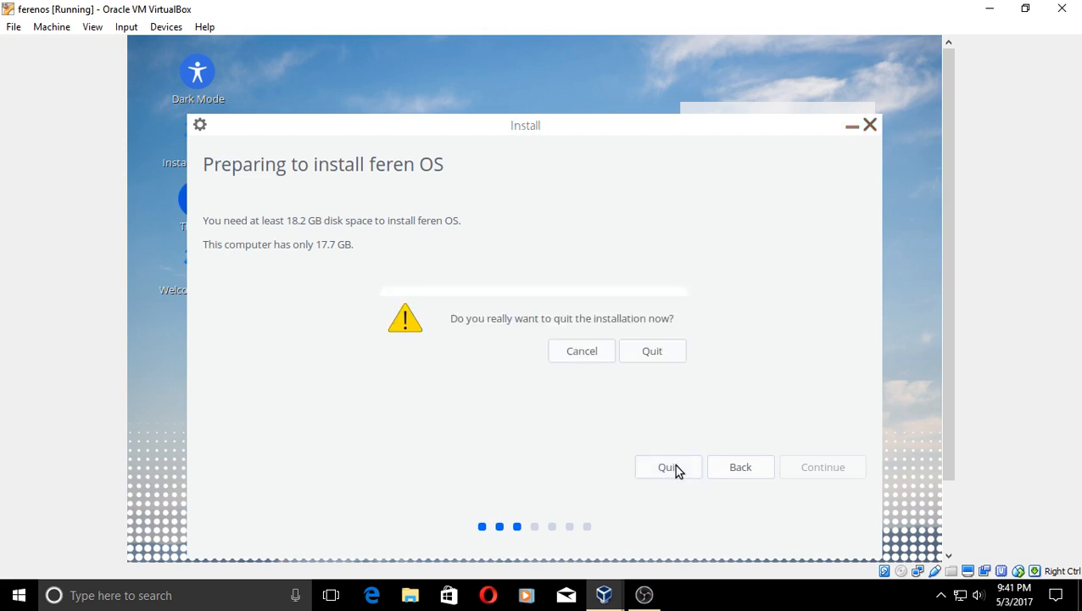
left_click(653, 355)
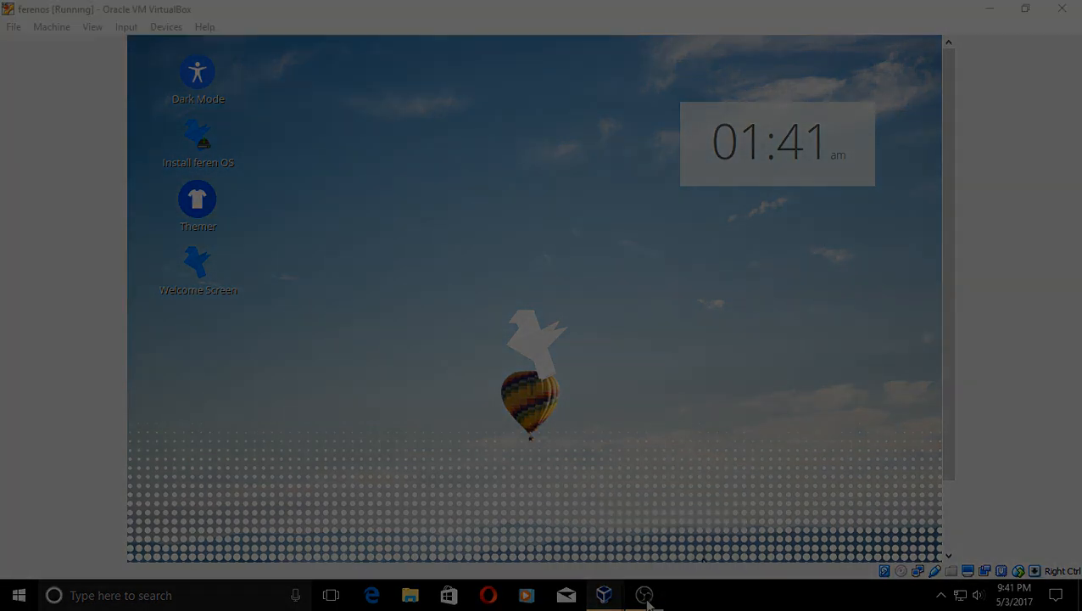
- Bring OBS forward and minimize it to return to the ferenlinux VM
left_click(644, 595)
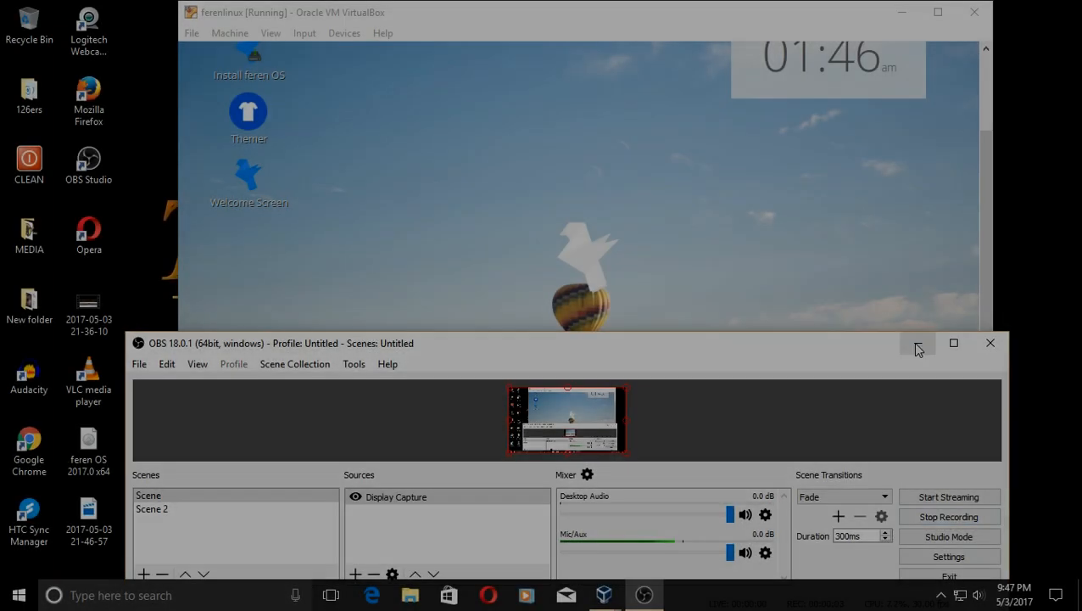
left_click(917, 343)
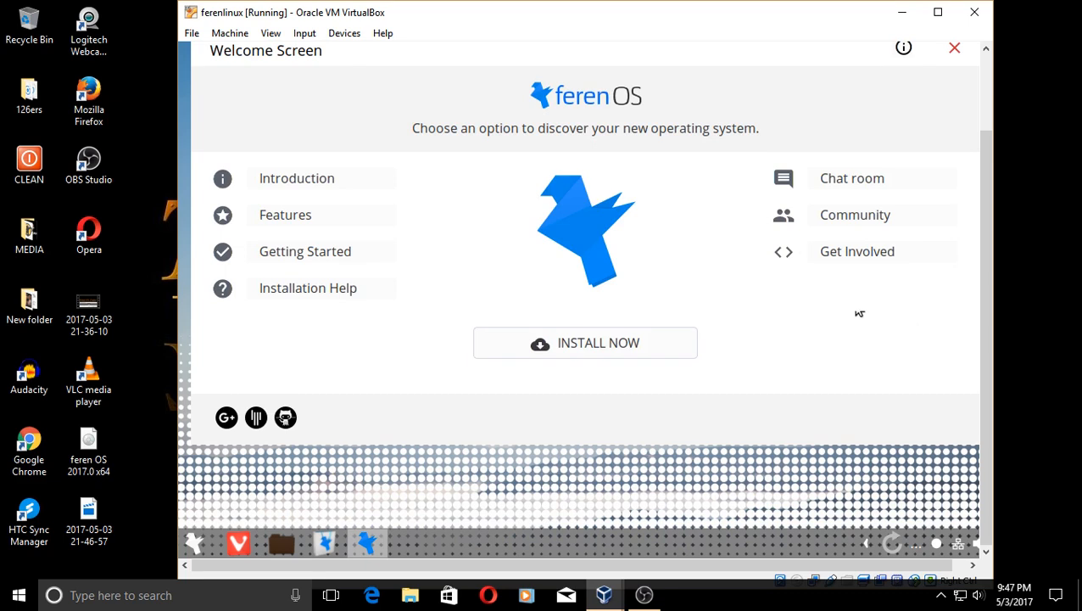
- Relaunch the installer and continue past English and Preparing to install to Installation type
left_click(596, 344)
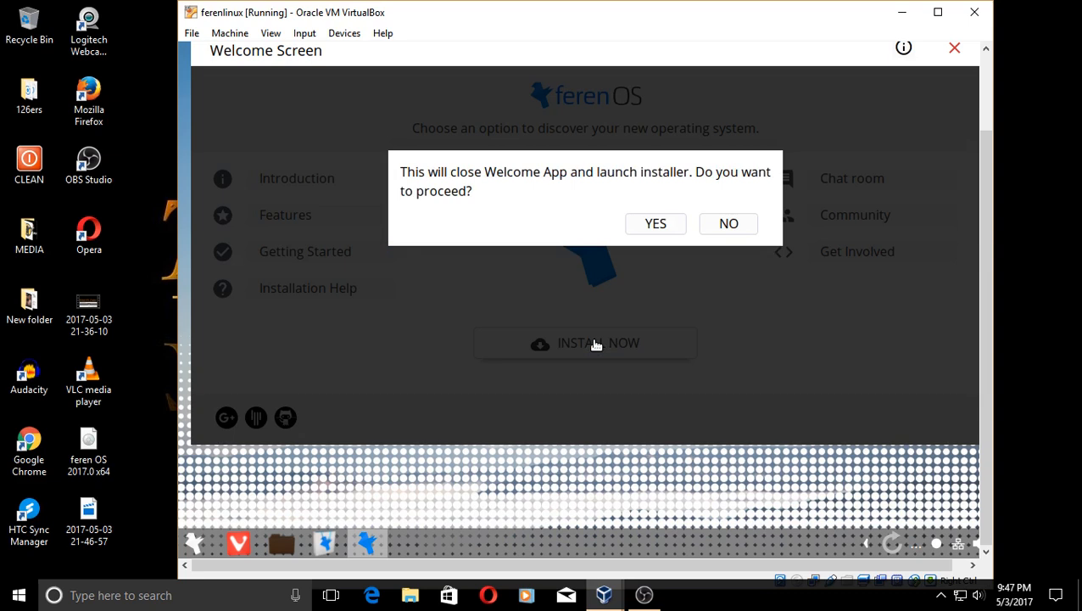
left_click(657, 225)
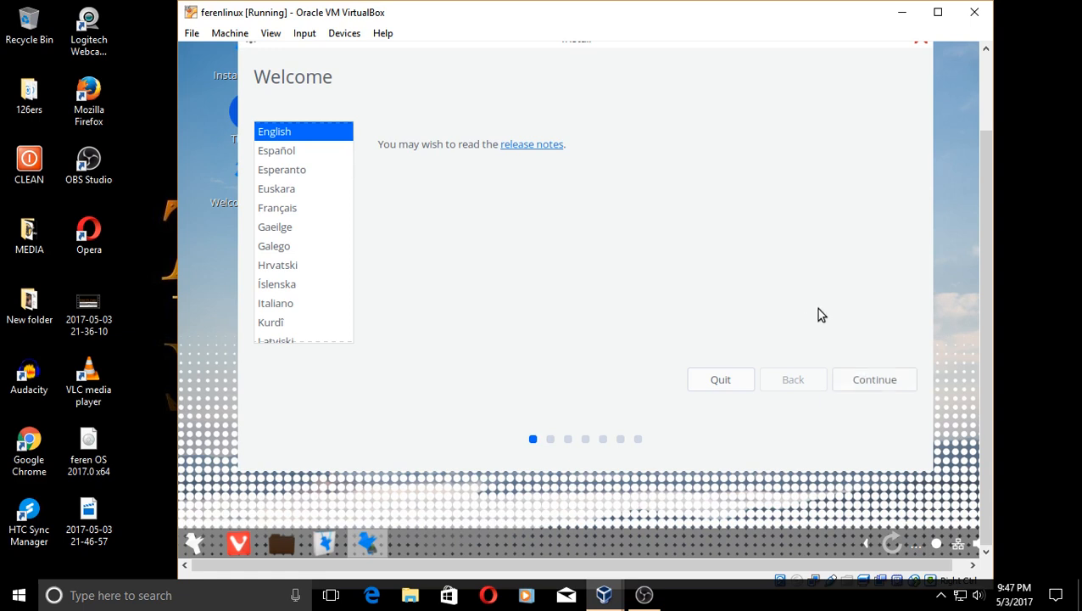
left_click(875, 384)
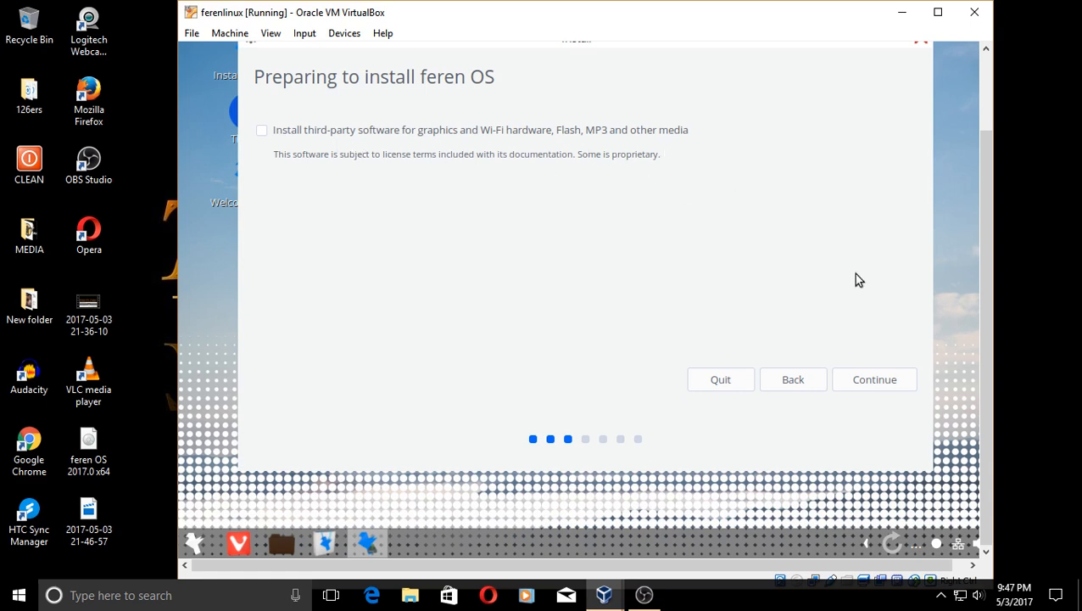
left_click(868, 379)
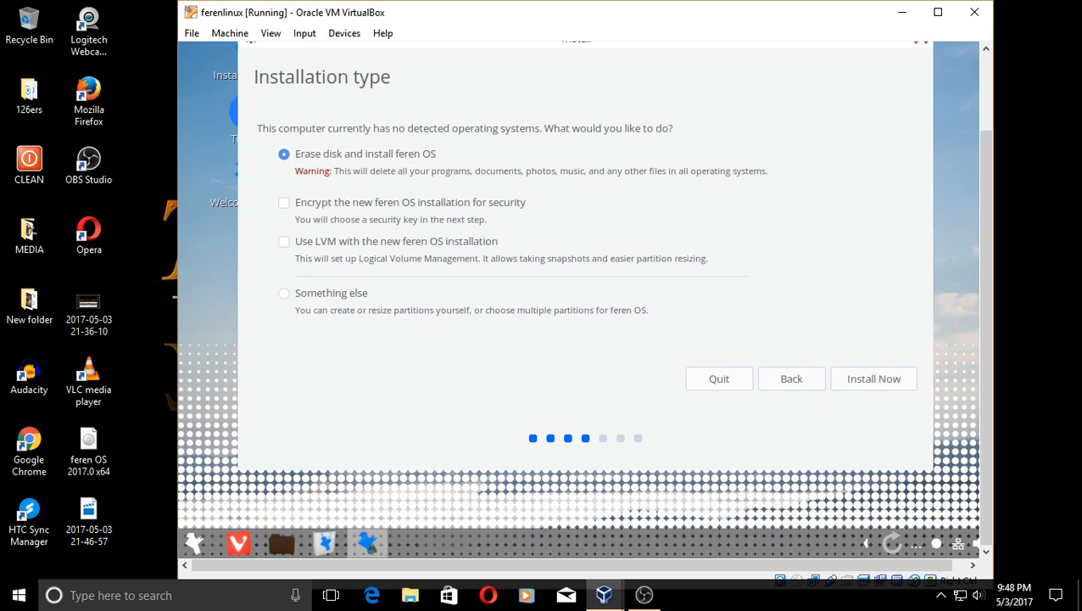
- Start installing with the whole disk erased and confirm writing the partition changes to disk
left_click(885, 380)
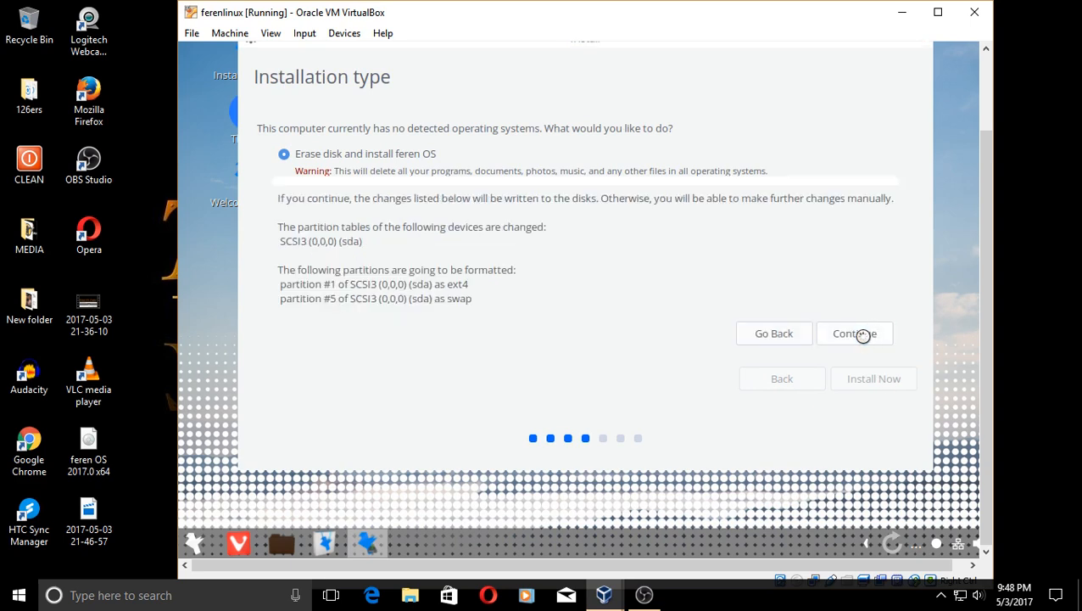
left_click(863, 335)
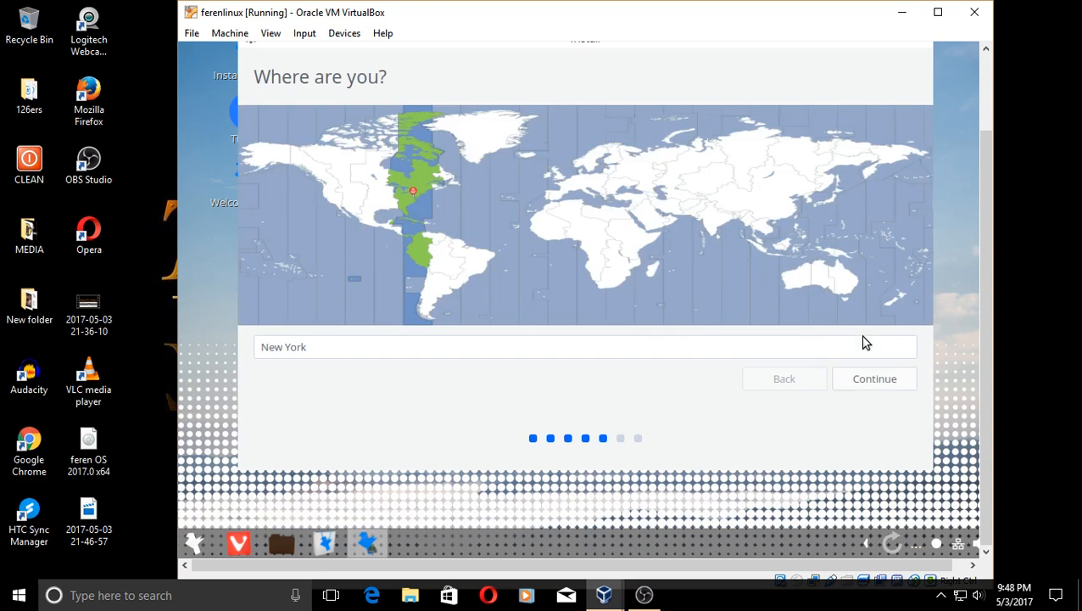
- Accept New York as the location and English (US) as the keyboard layout
left_click(876, 382)
left_click(876, 381)
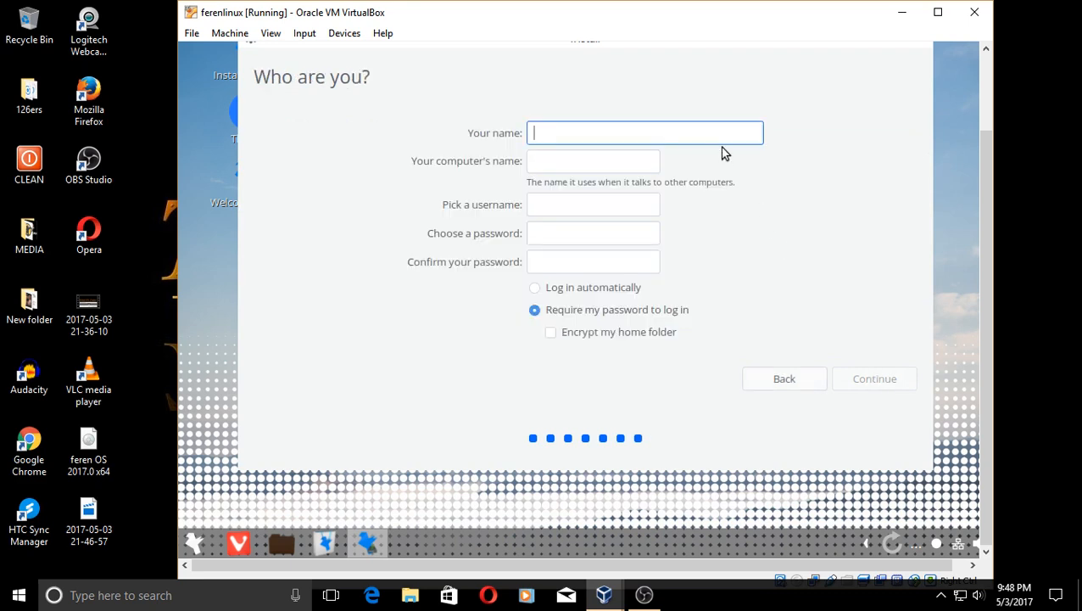
- Fill in the account name and a matching password, then start copying files
type("tostoday")
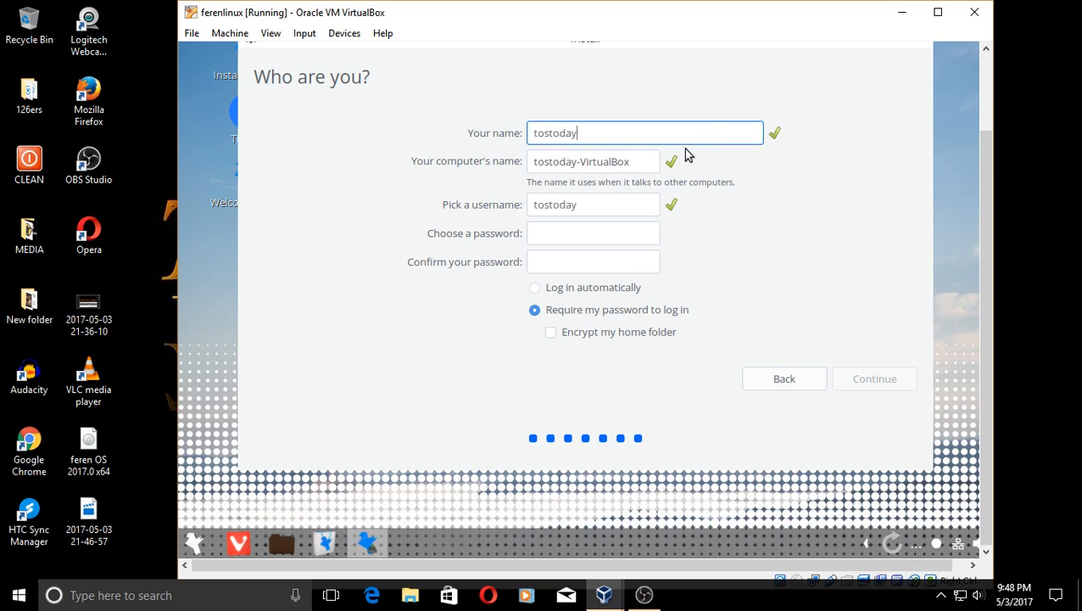
left_click(586, 234)
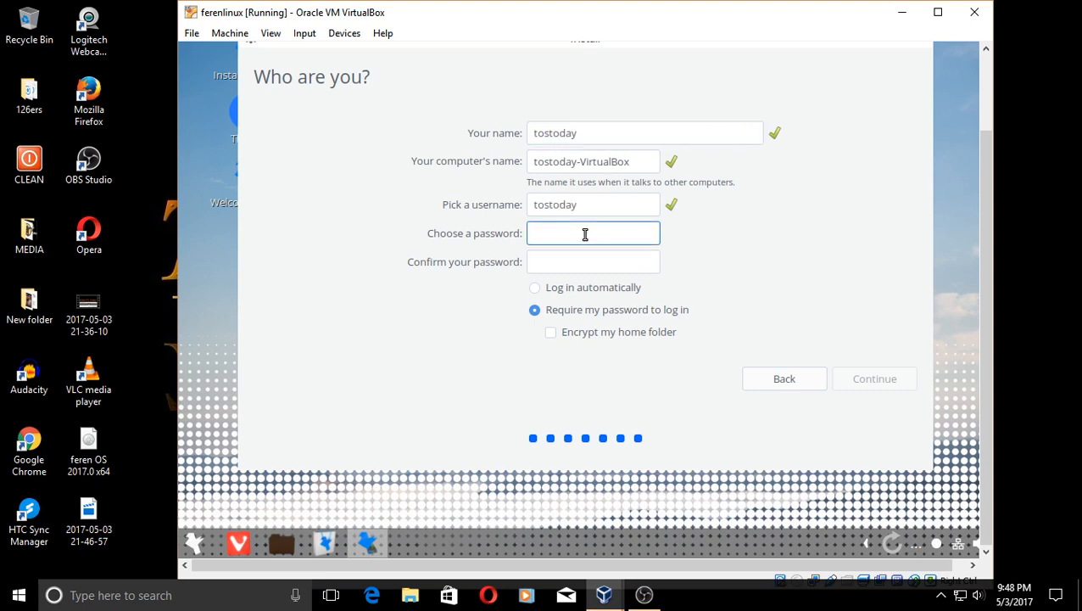
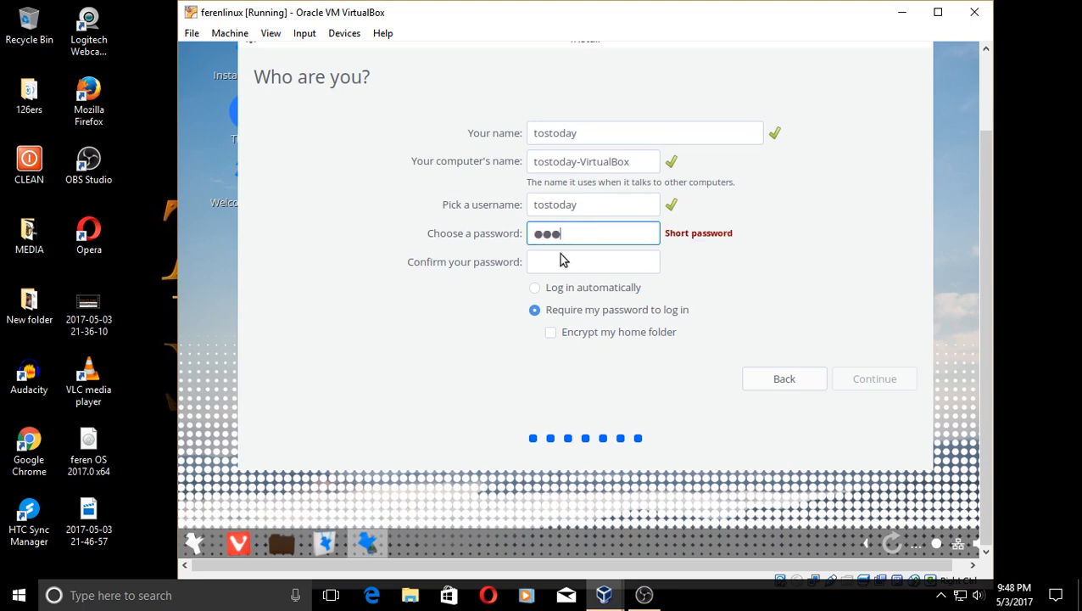
left_click(584, 267)
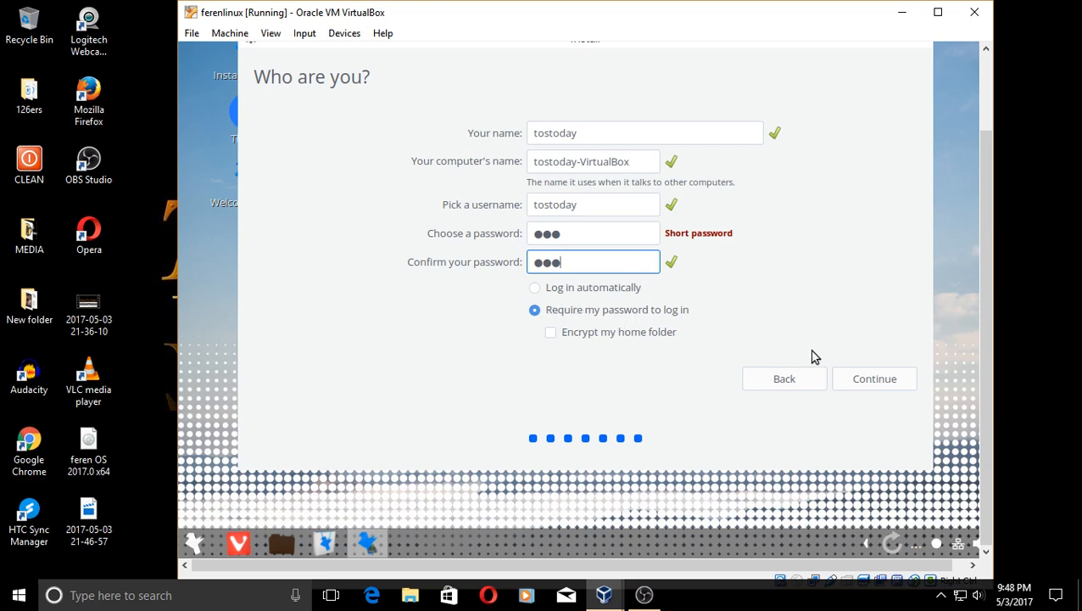
left_click(866, 379)
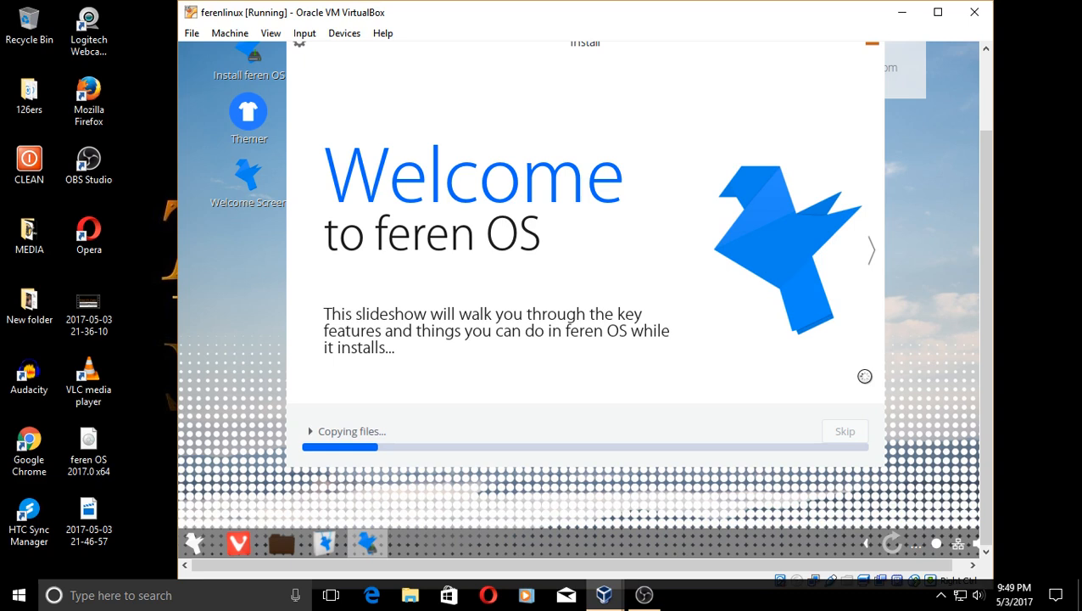
- Advance the installer slideshow two slides to the 'Look unfamiliar?' feren Themer slide
left_click(873, 254)
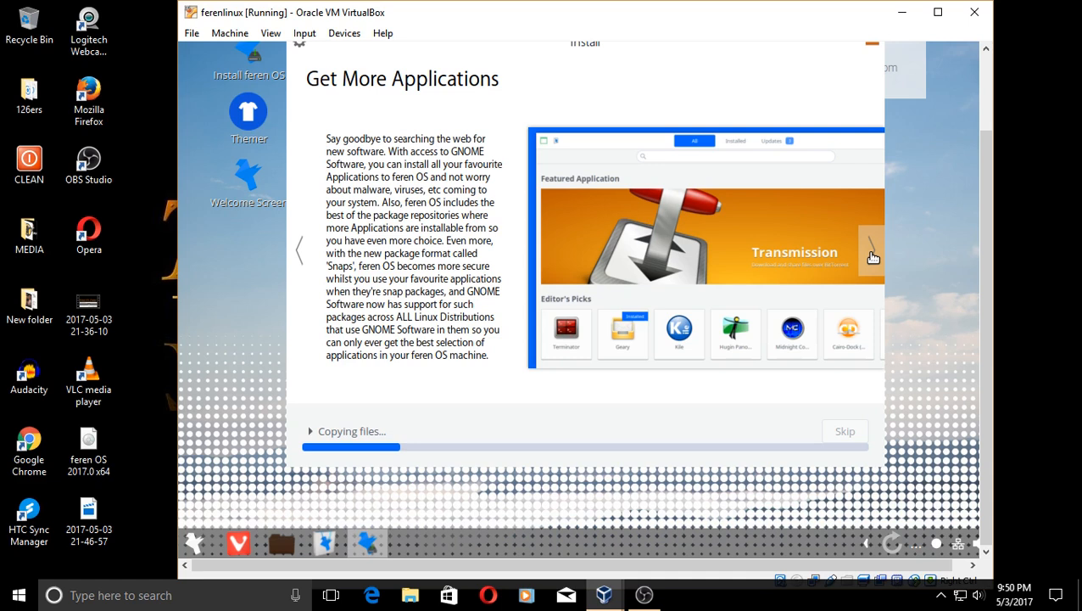
left_click(873, 255)
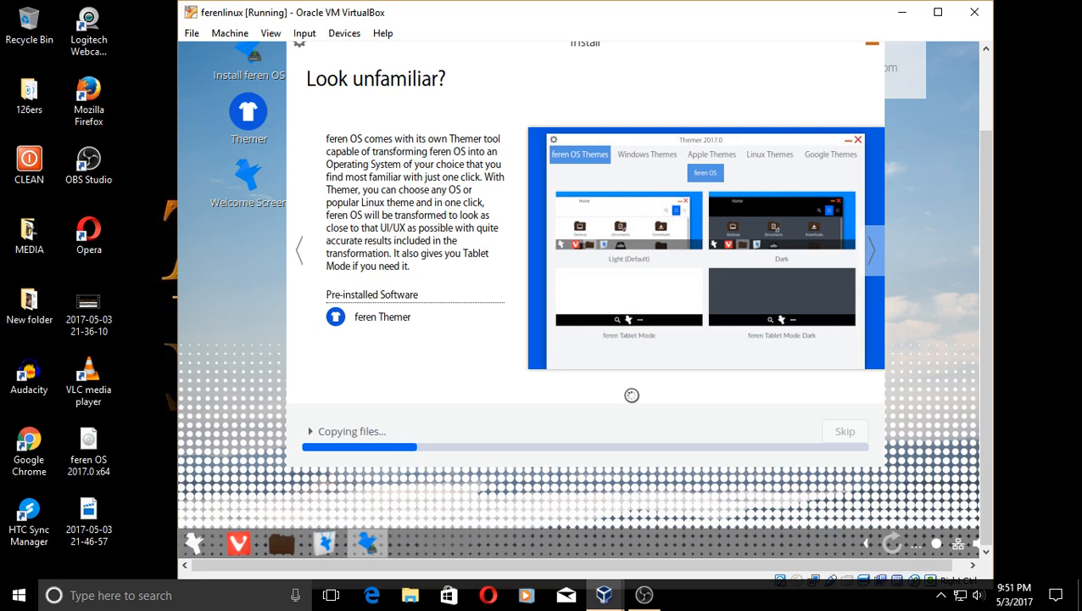
- Page through the photo, Vivaldi, office, Accessibility and Security slides to the final Thank You slide
left_click(876, 258)
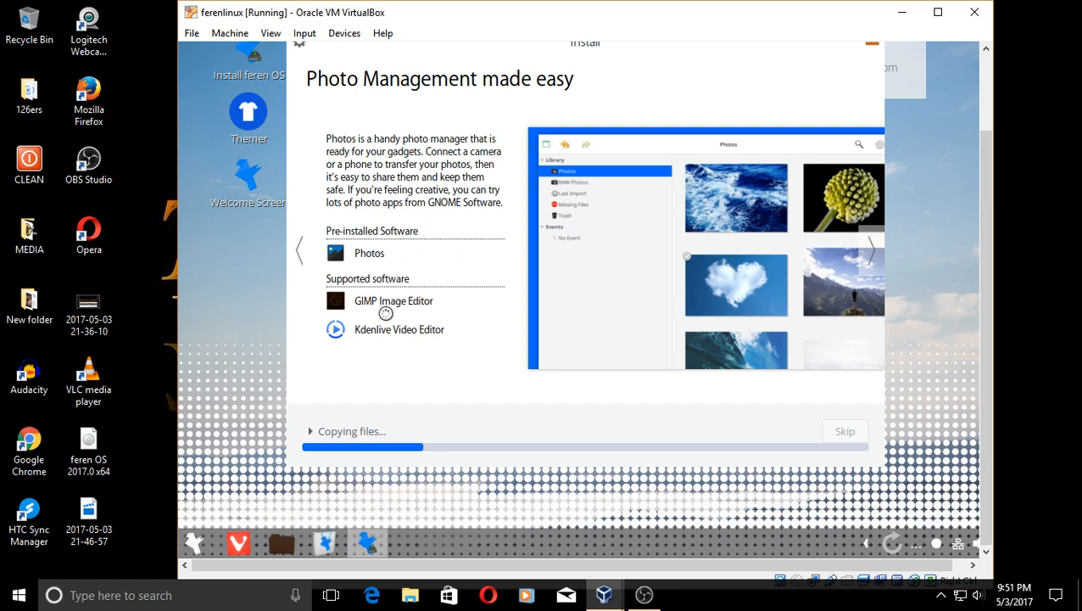
left_click(871, 259)
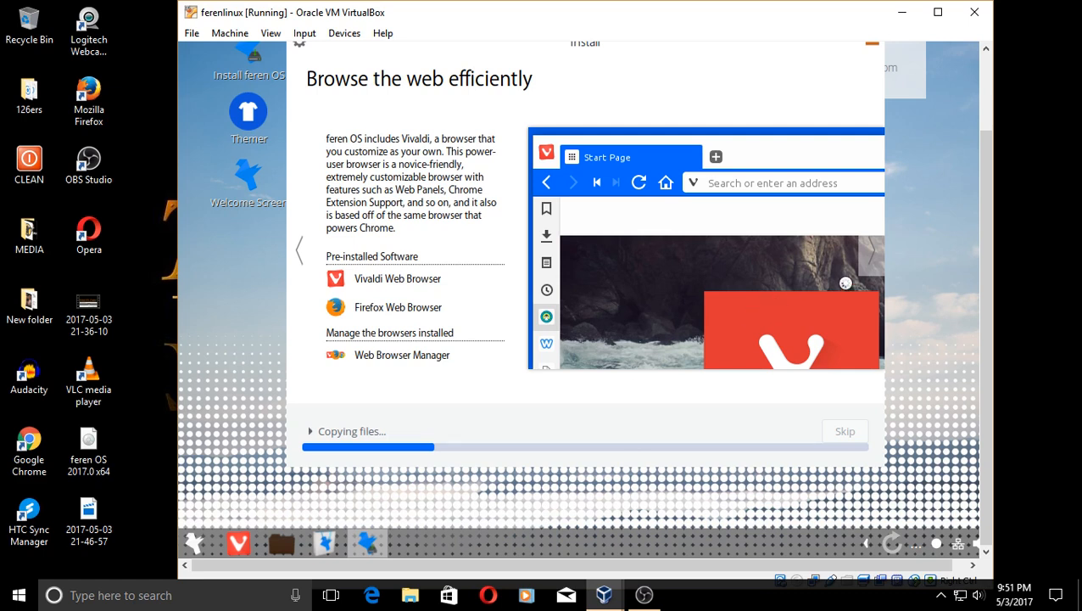
left_click(877, 258)
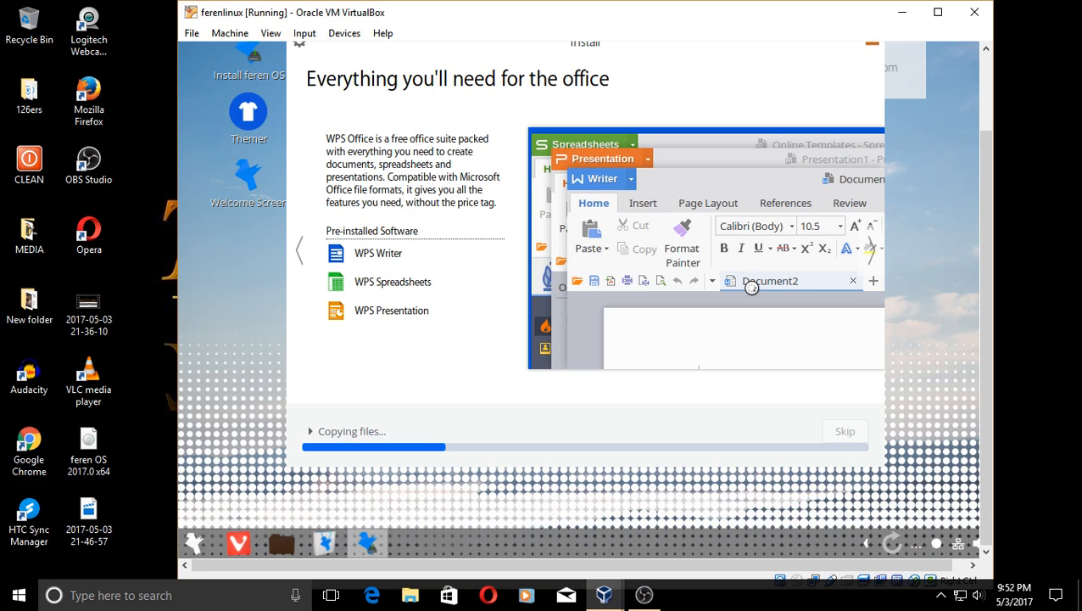
left_click(872, 252)
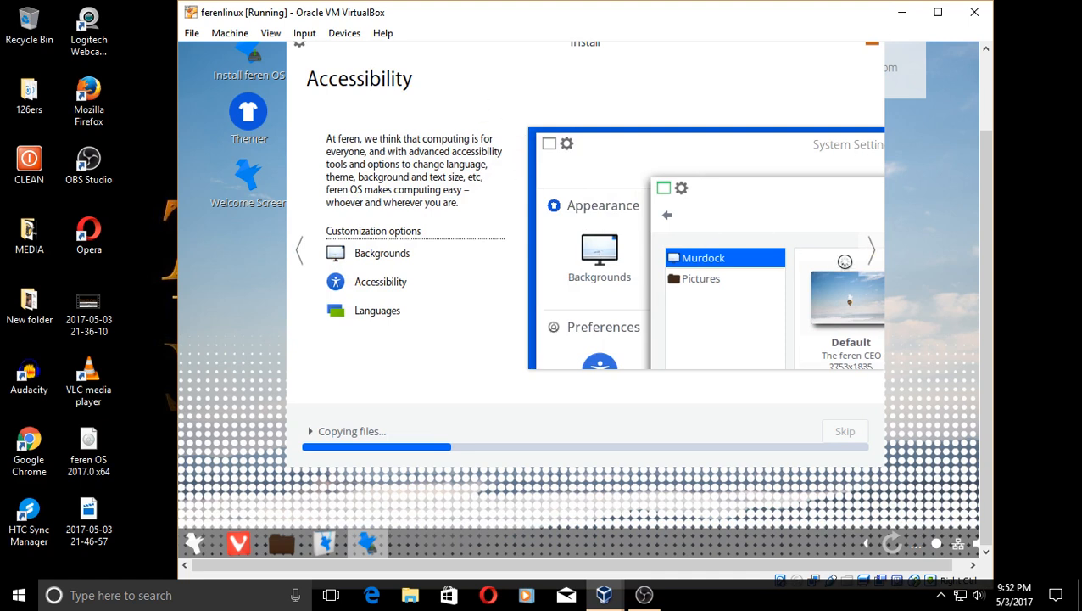
left_click(873, 254)
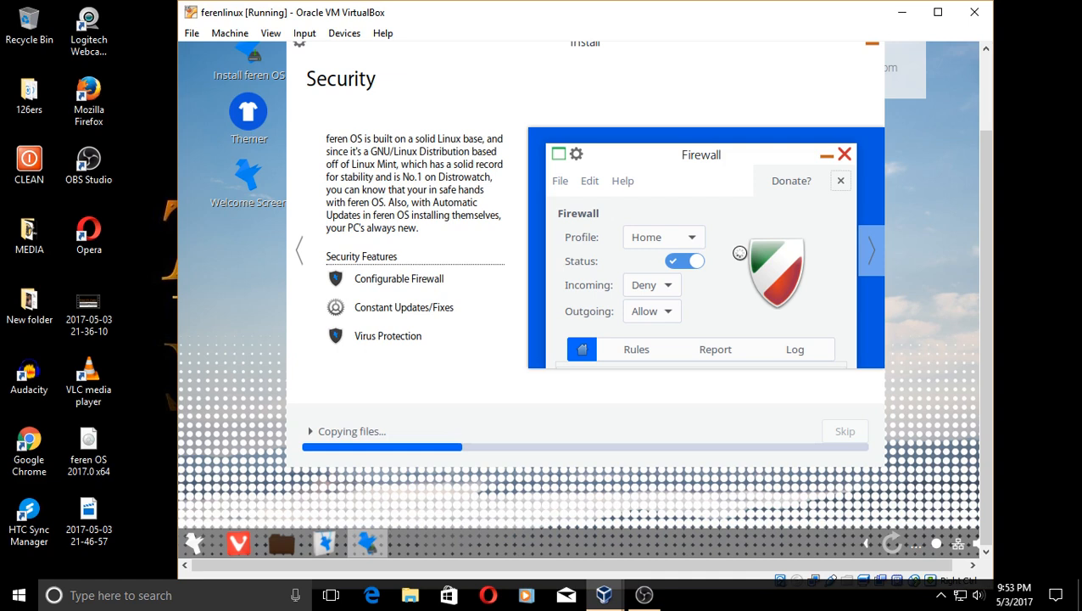
left_click(872, 255)
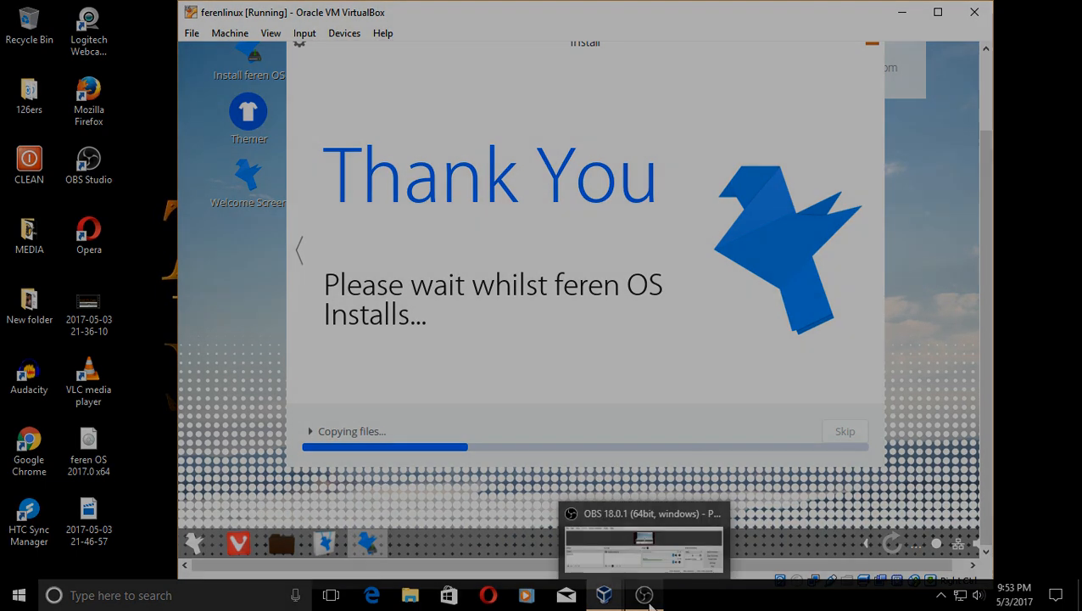
- Finish the install and reboot into feren OS, reaching the Getting Started admin password prompt
left_click(645, 595)
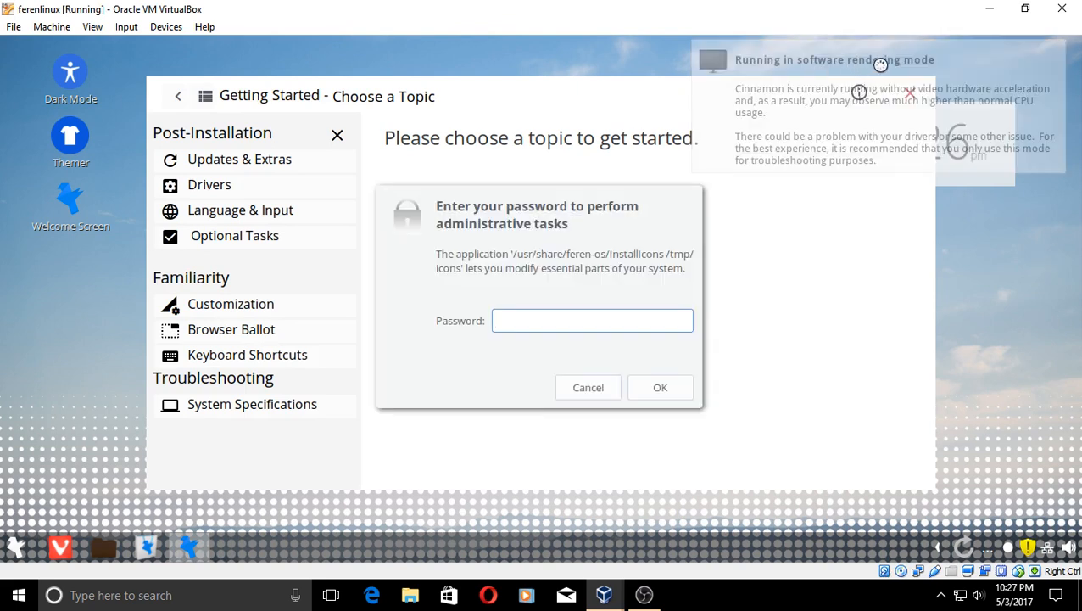
- Enter the administrator password, then dismiss the icons-installed message and Welcome Screen 0.4.2 version box
type("***")
key("Return")
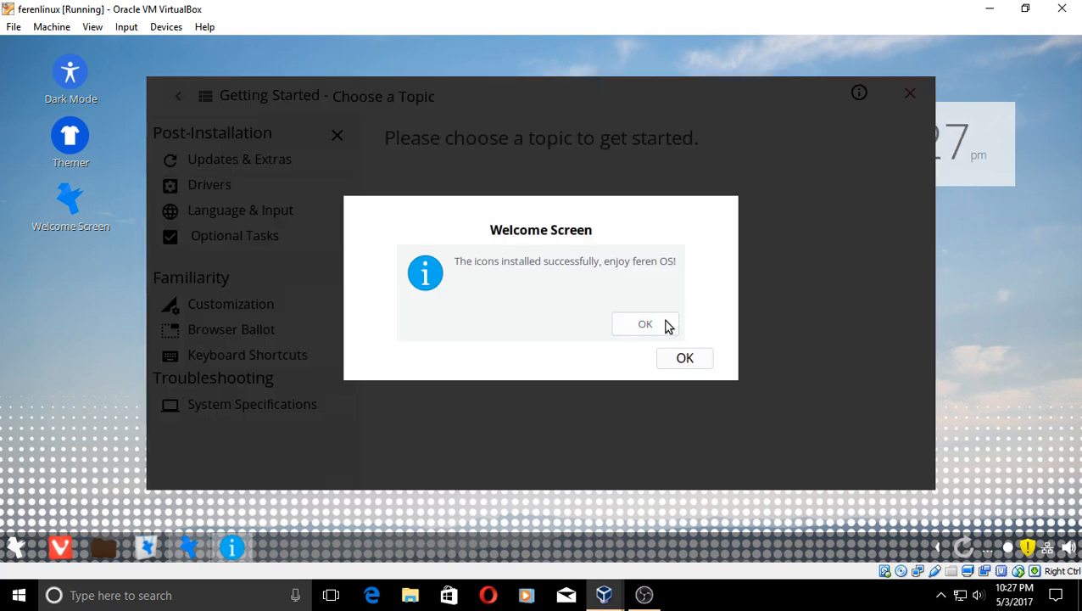
left_click(648, 325)
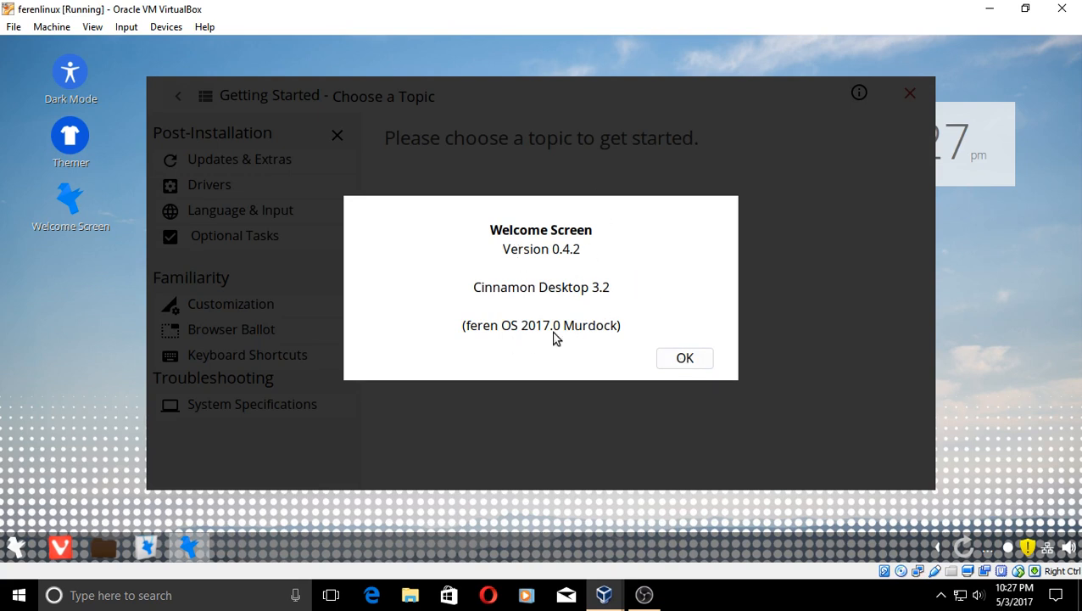
left_click(685, 360)
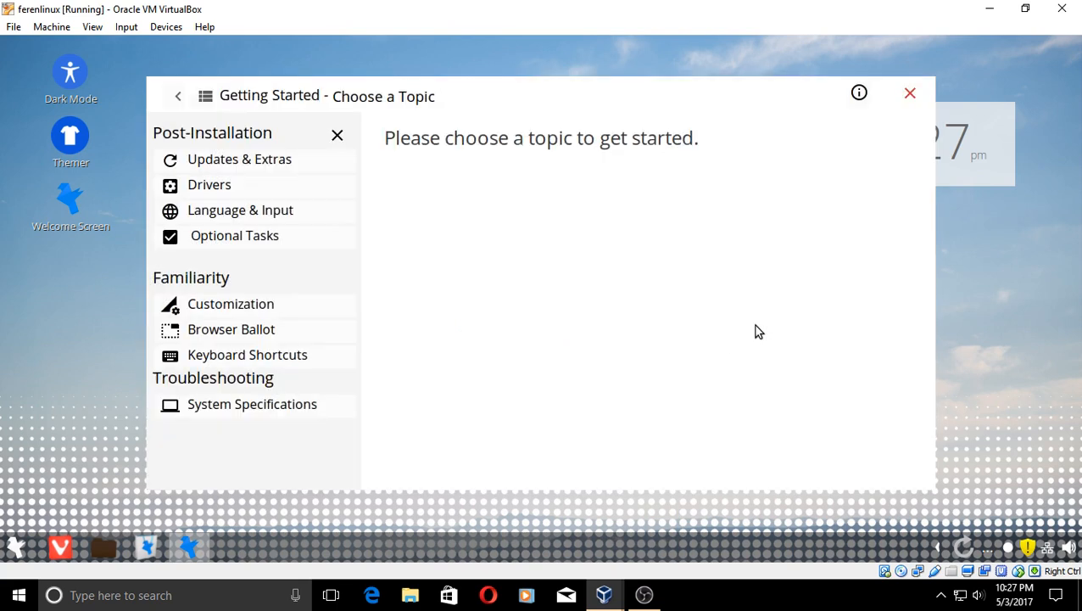
- Read through the Updates & Extras topic, then move on to the Drivers page
left_click(268, 163)
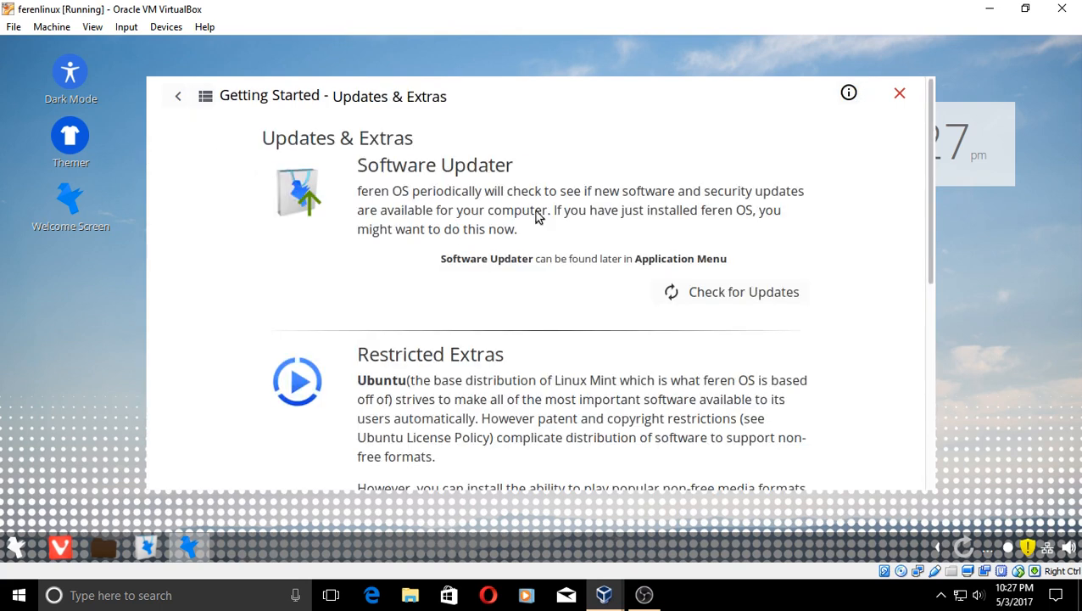
scroll(615, 257, "down", 2)
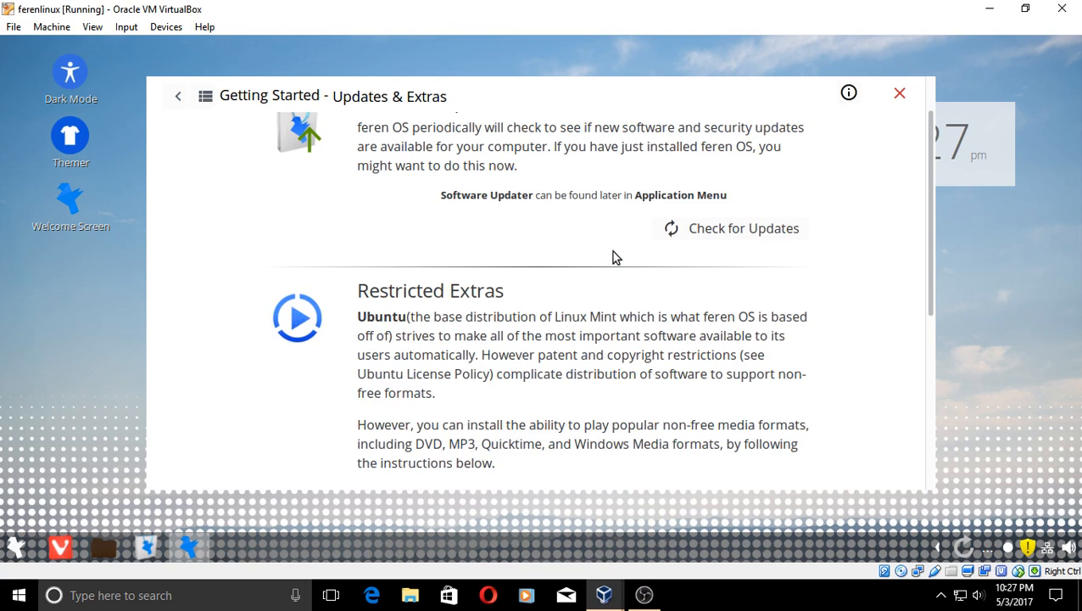
scroll(615, 257, "down", 2)
scroll(615, 256, "down", 6)
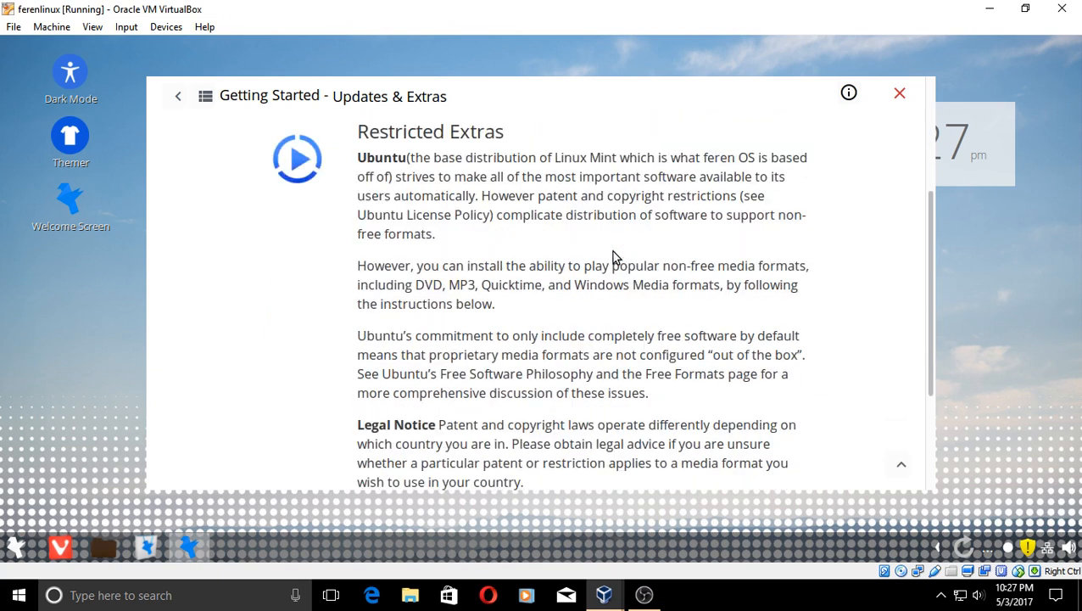
scroll(615, 257, "up", 10)
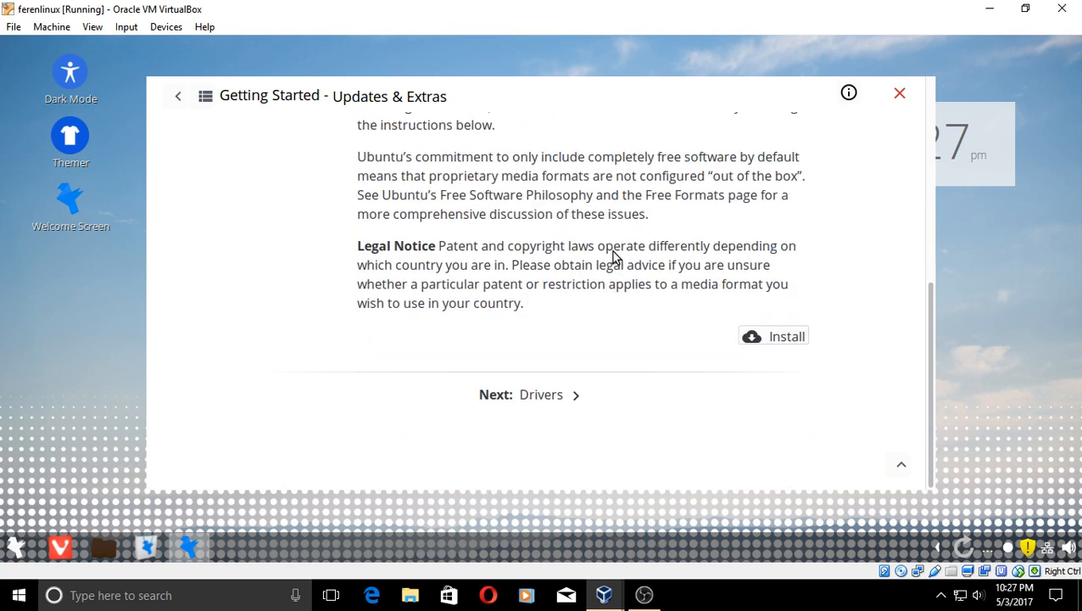
scroll(615, 257, "down", 10)
scroll(615, 256, "up", 10)
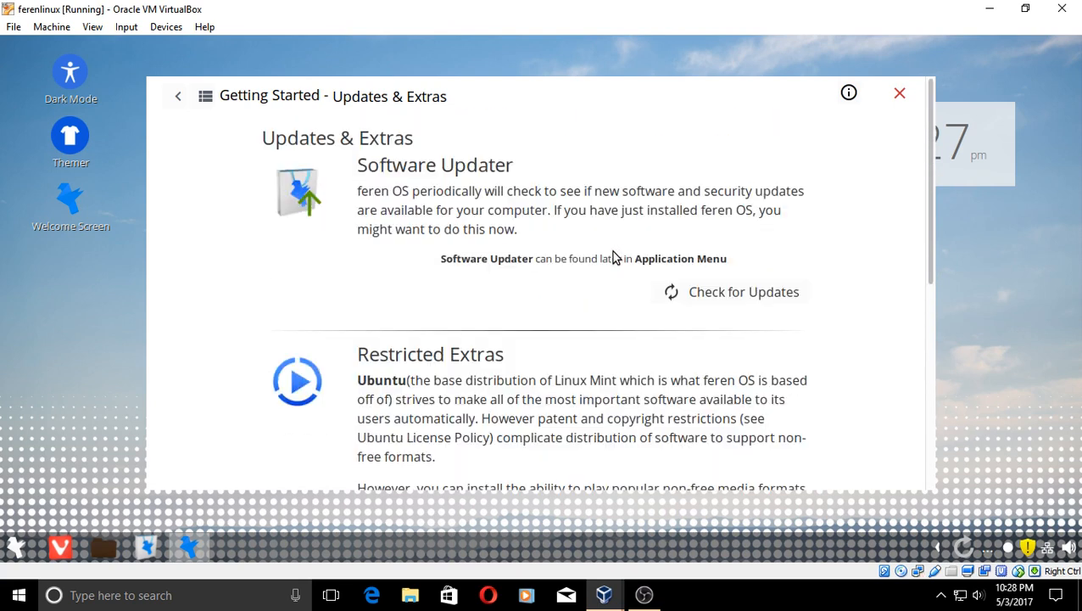
scroll(615, 257, "down", 10)
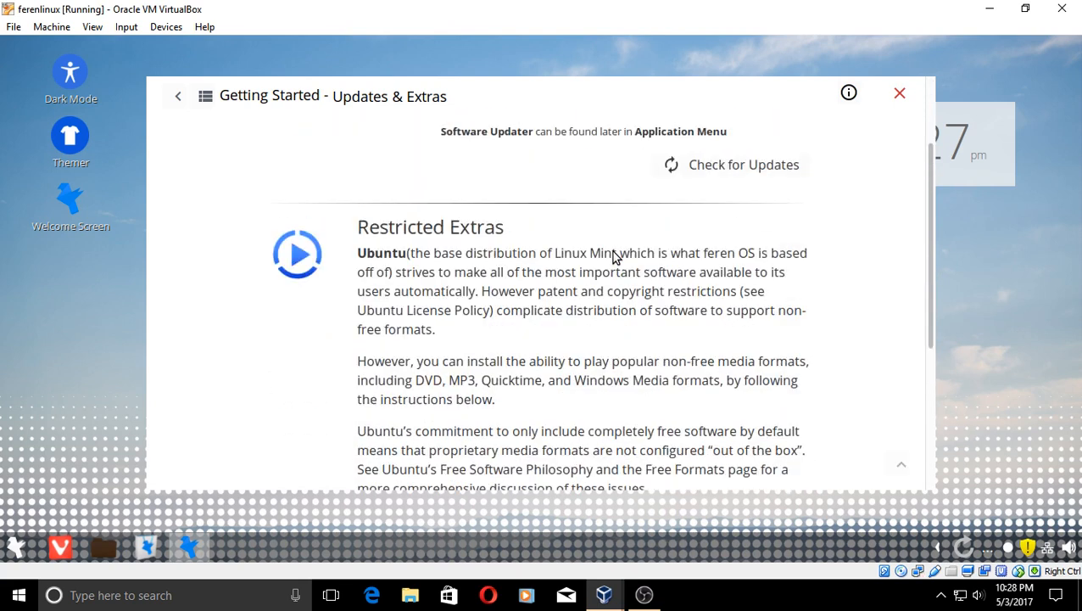
scroll(615, 257, "down", 1)
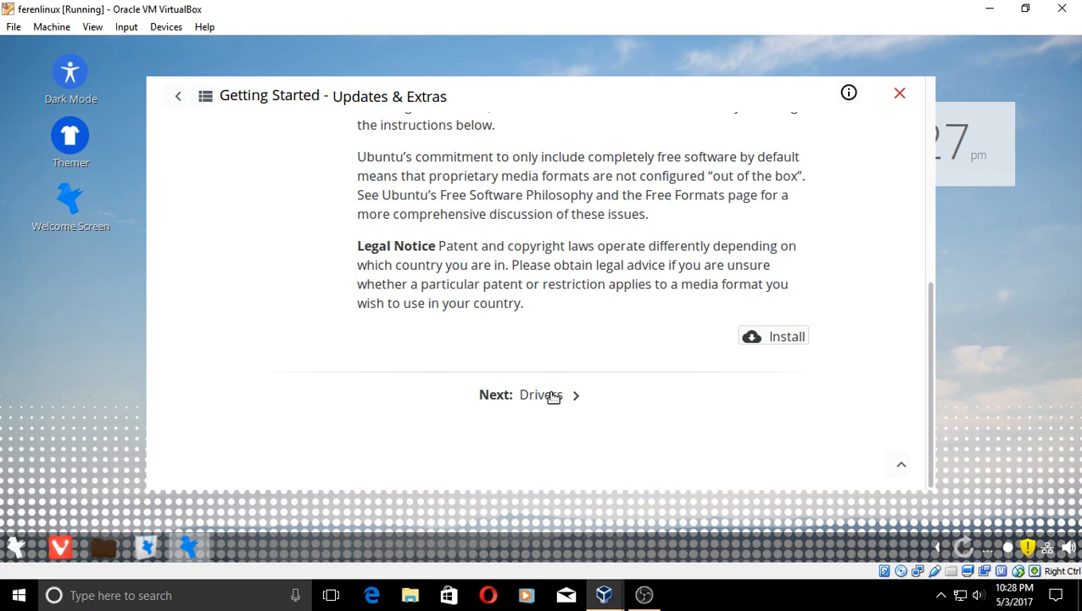
left_click(543, 396)
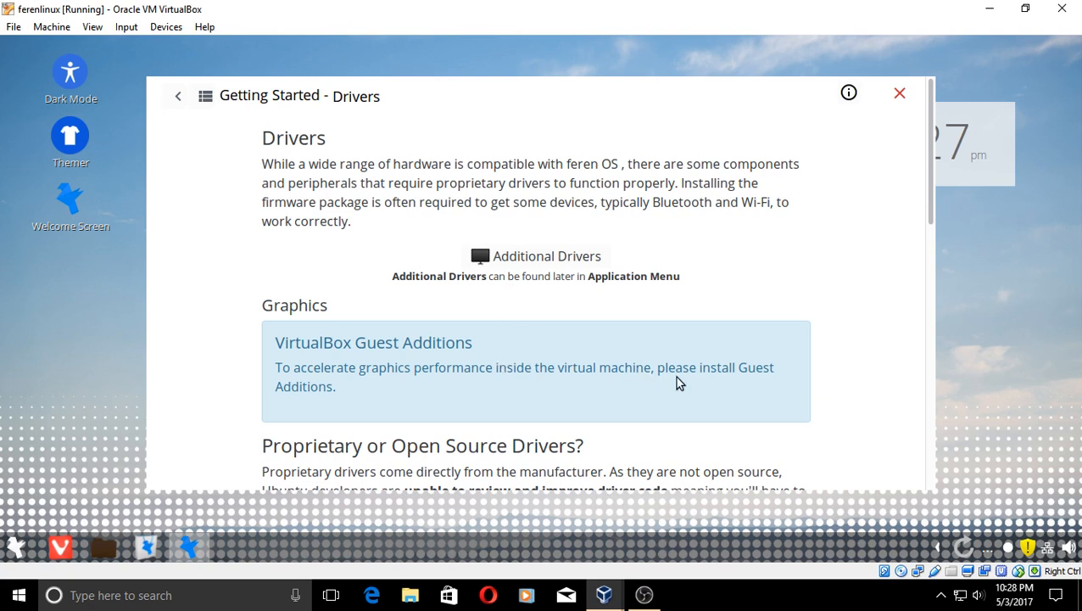
scroll(679, 383, "down", 1)
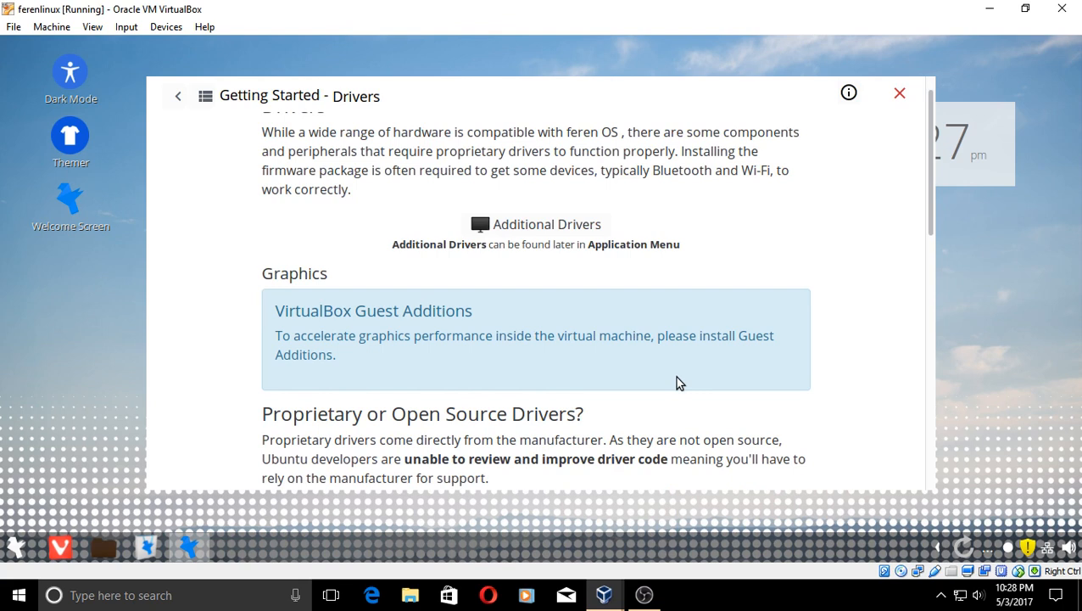
scroll(679, 384, "down", 2)
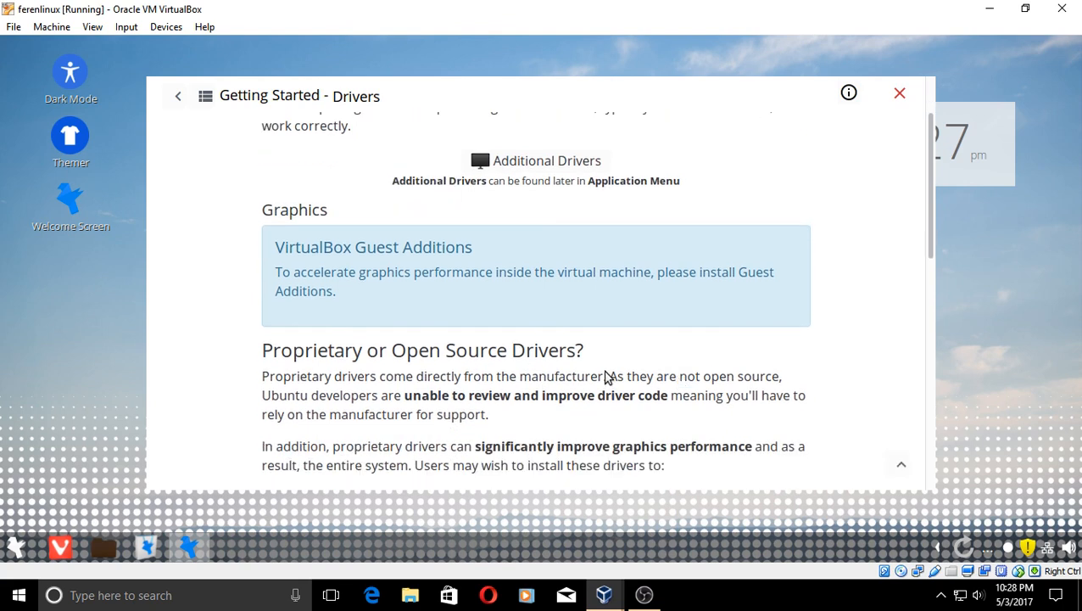
scroll(606, 376, "down", 2)
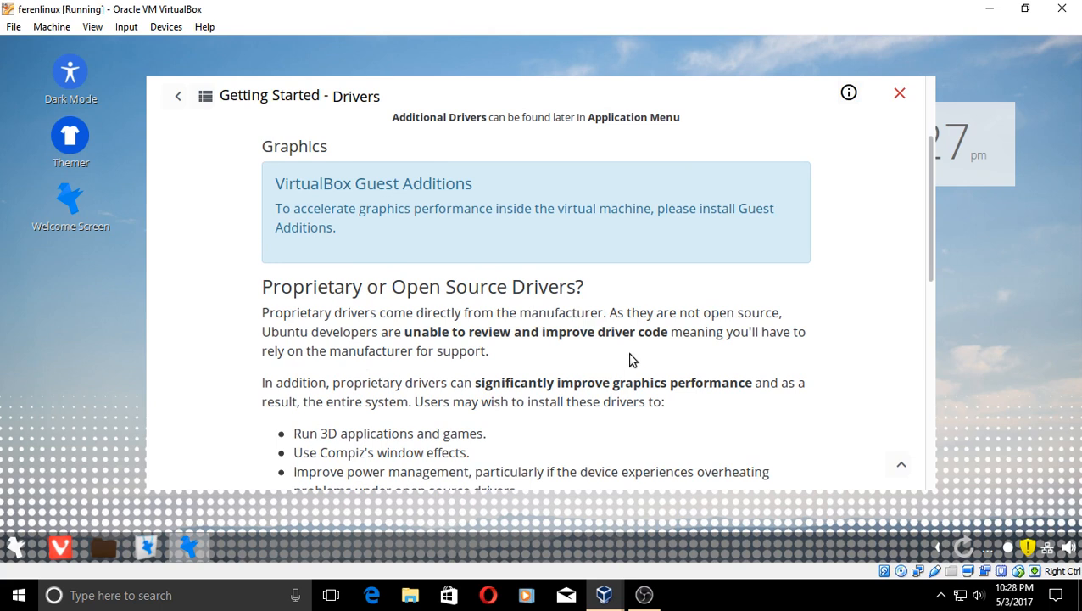
scroll(631, 359, "down", 2)
scroll(631, 358, "down", 10)
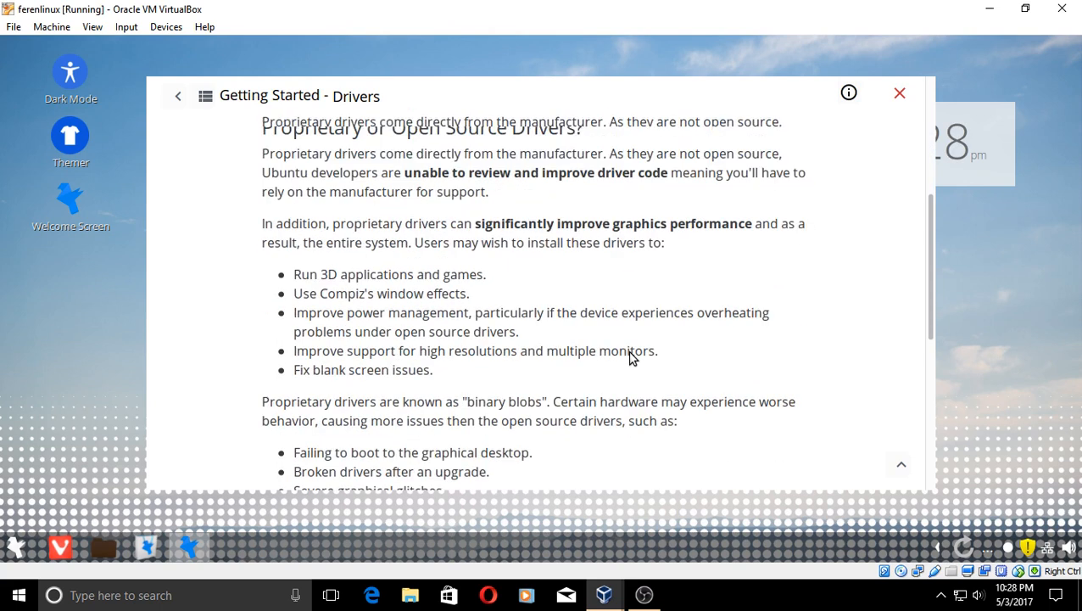
scroll(629, 358, "down", 3)
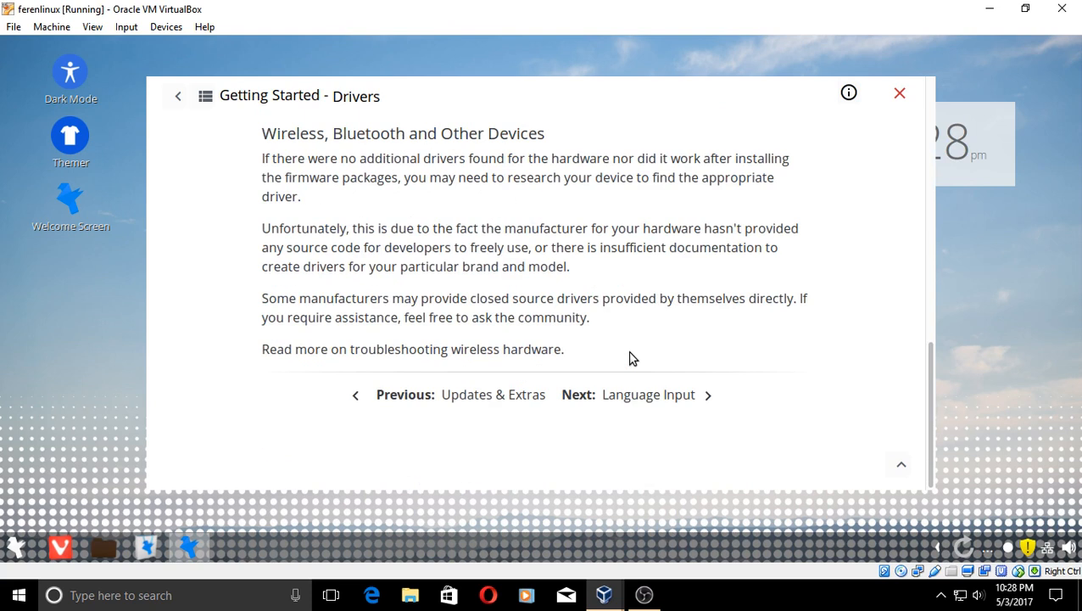
- Step through the Language Input, Optional Tasks and Customization pages to Keyboard Shortcuts
left_click(630, 398)
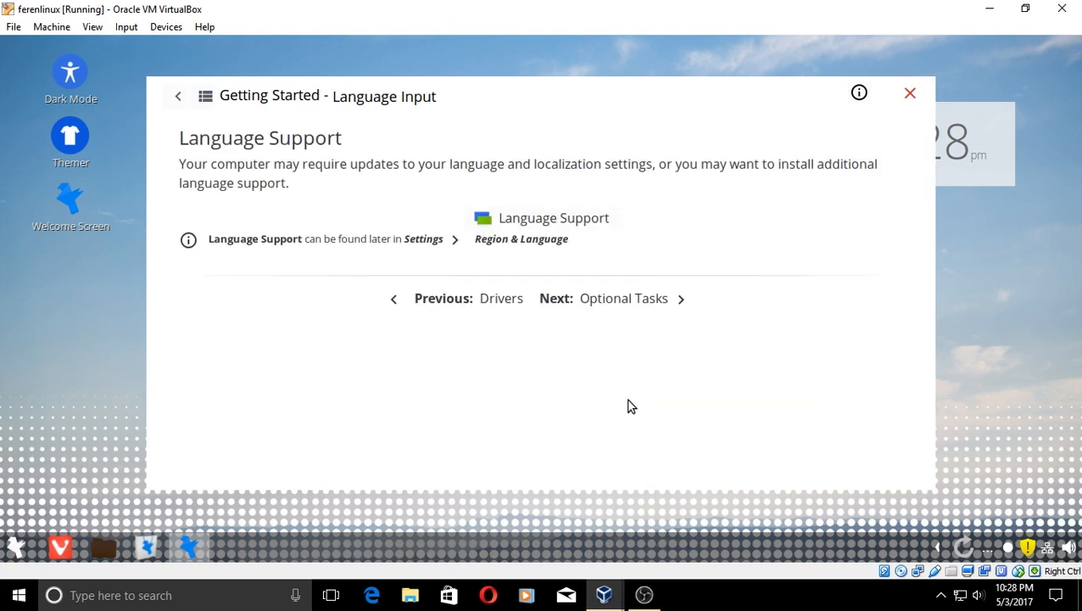
left_click(615, 302)
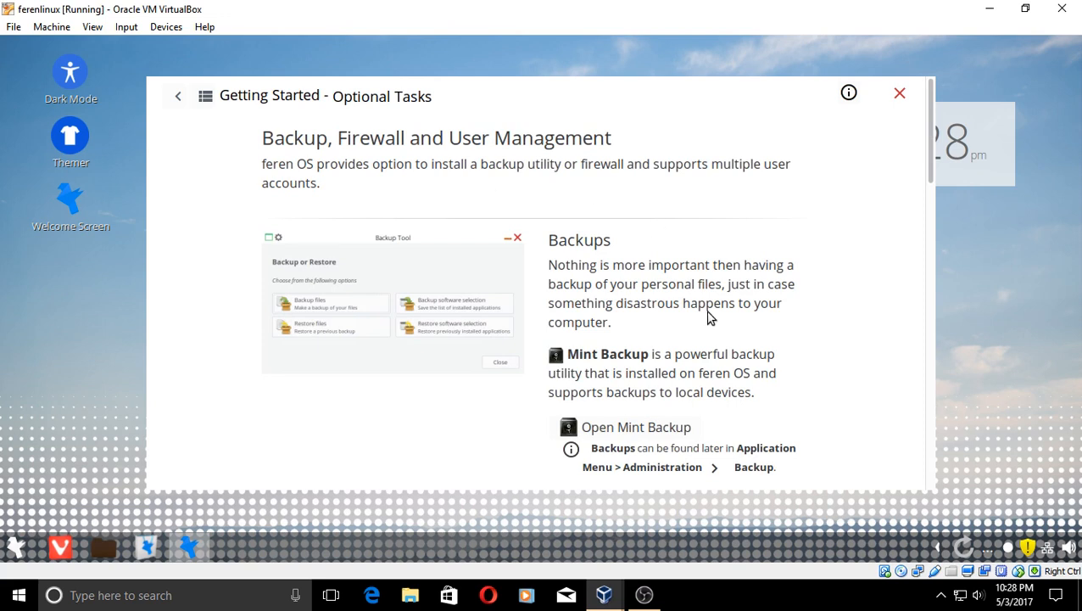
scroll(709, 316, "down", 1)
scroll(710, 316, "down", 1)
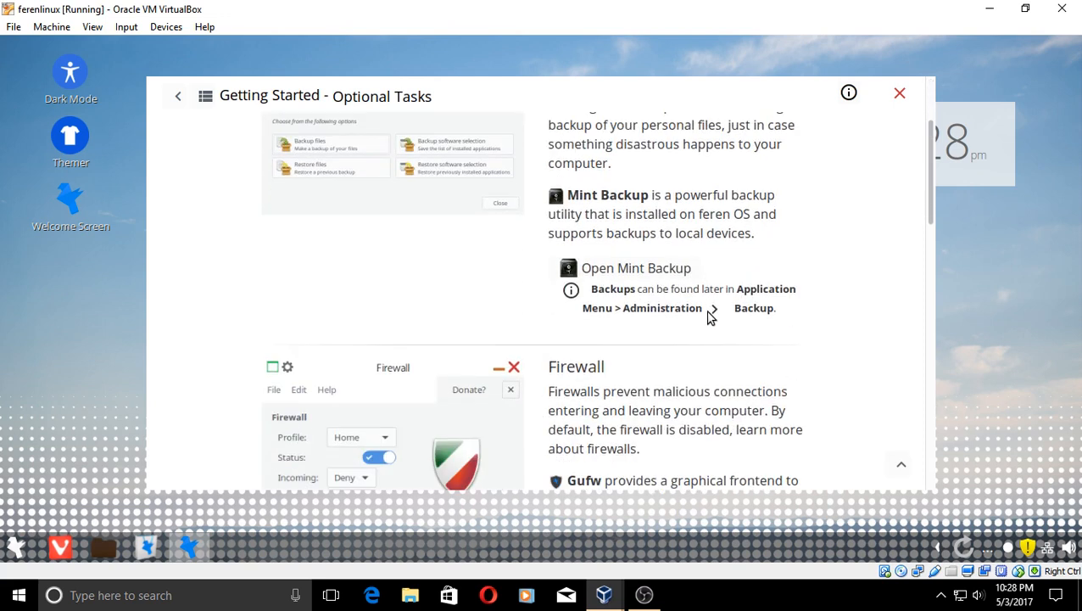
scroll(709, 315, "down", 10)
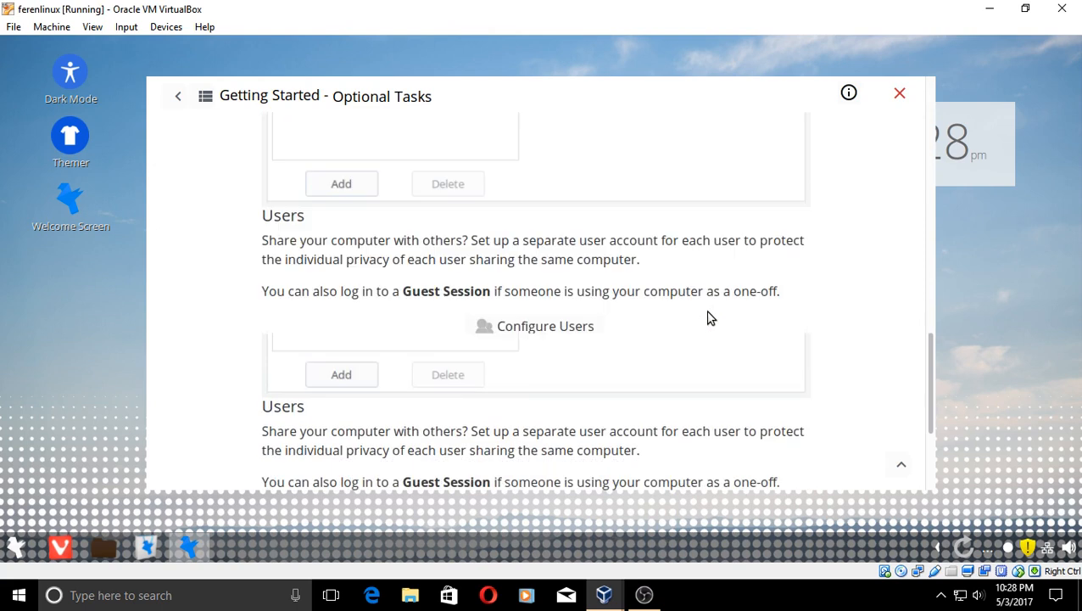
left_click(679, 398)
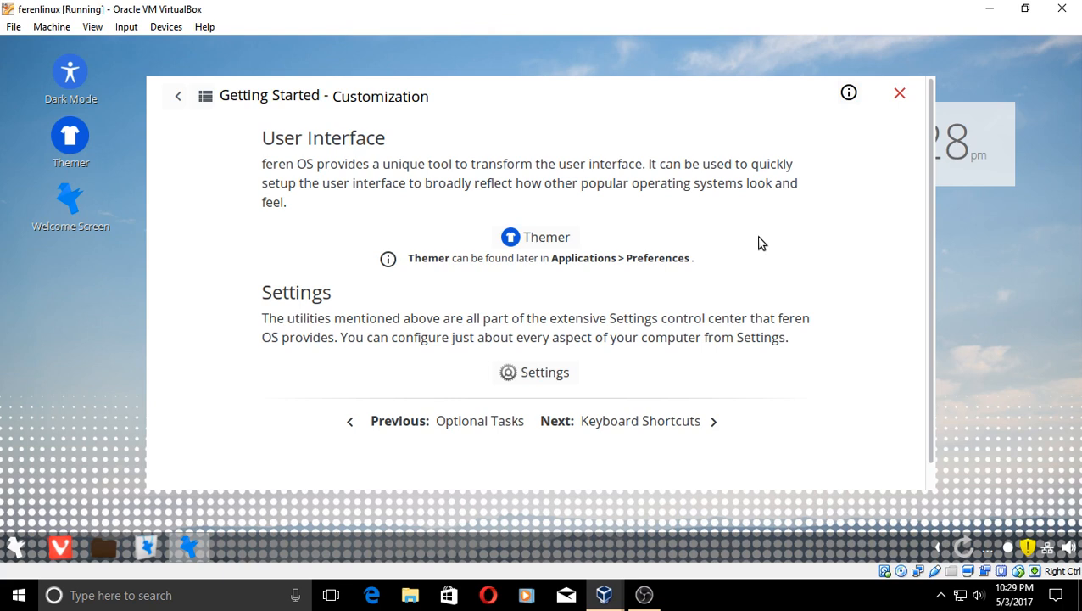
scroll(761, 244, "down", 1)
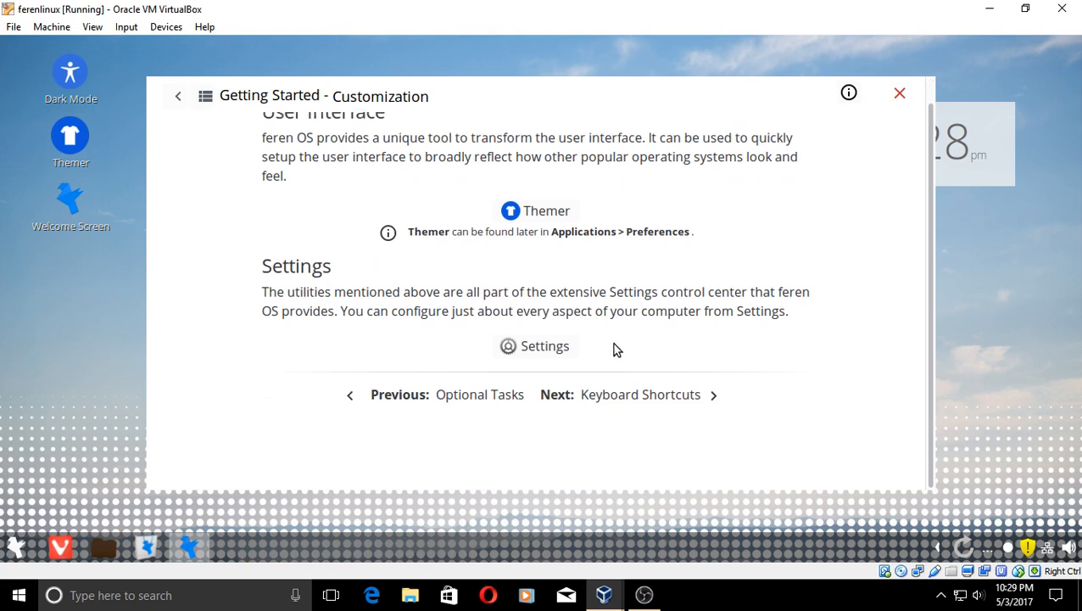
left_click(678, 396)
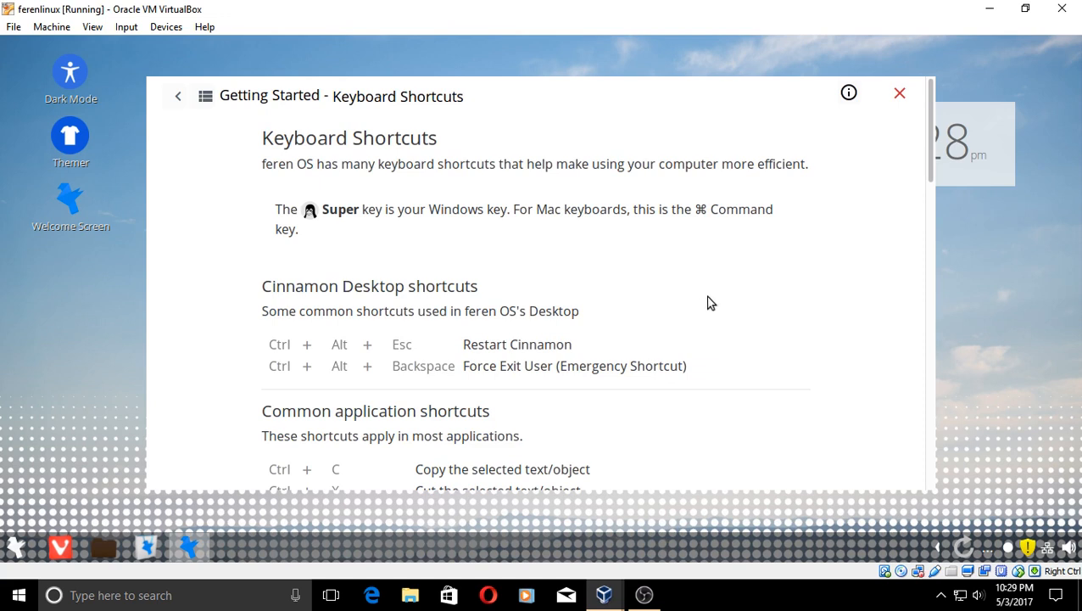
key("super")
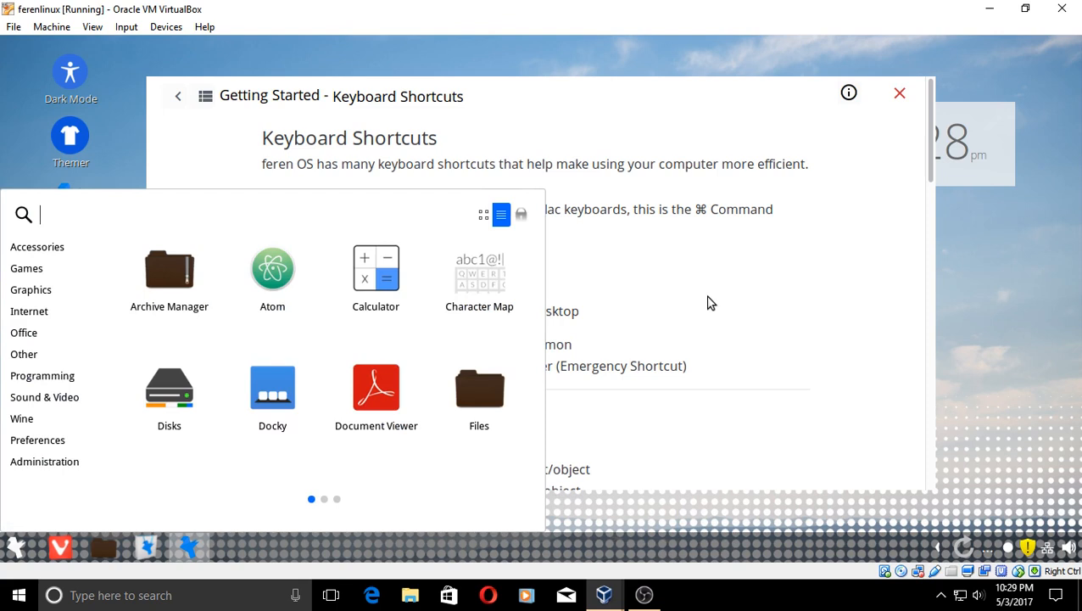
key("super")
scroll(711, 303, "down", 9)
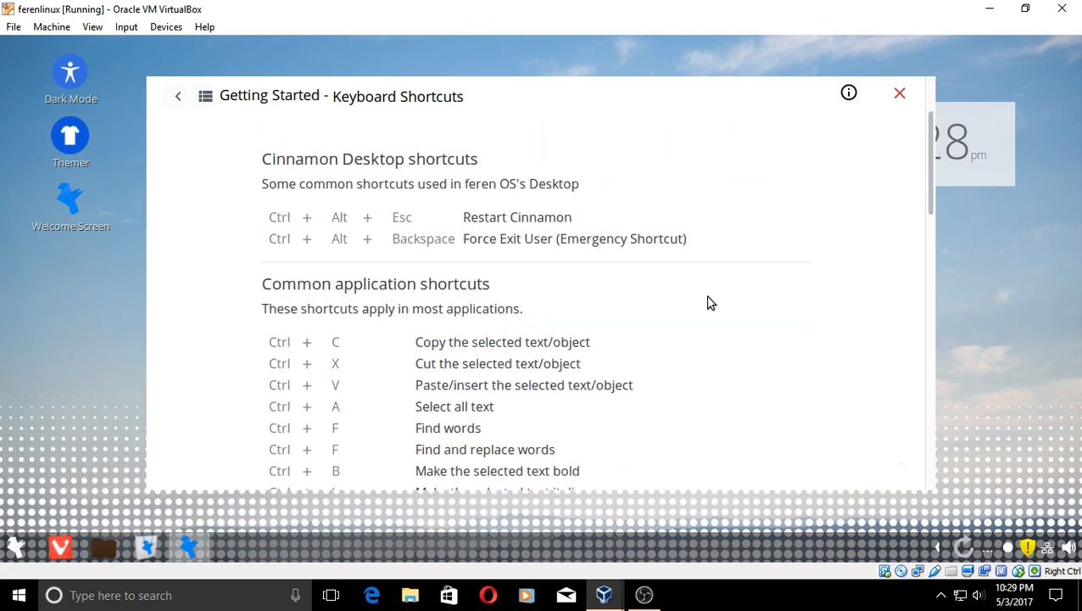
scroll(711, 303, "down", 6)
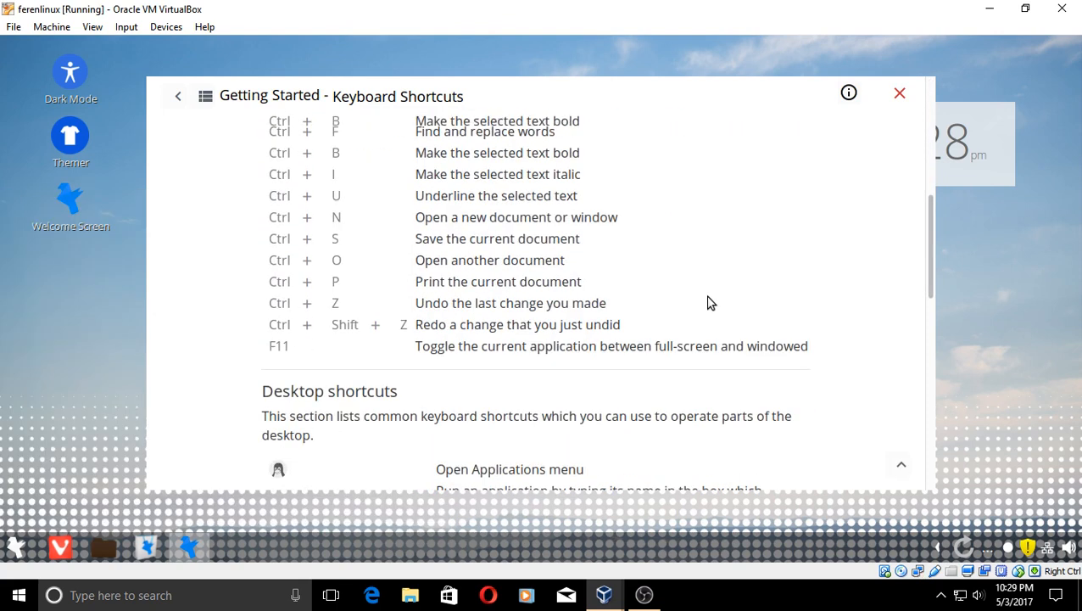
scroll(711, 303, "down", 9)
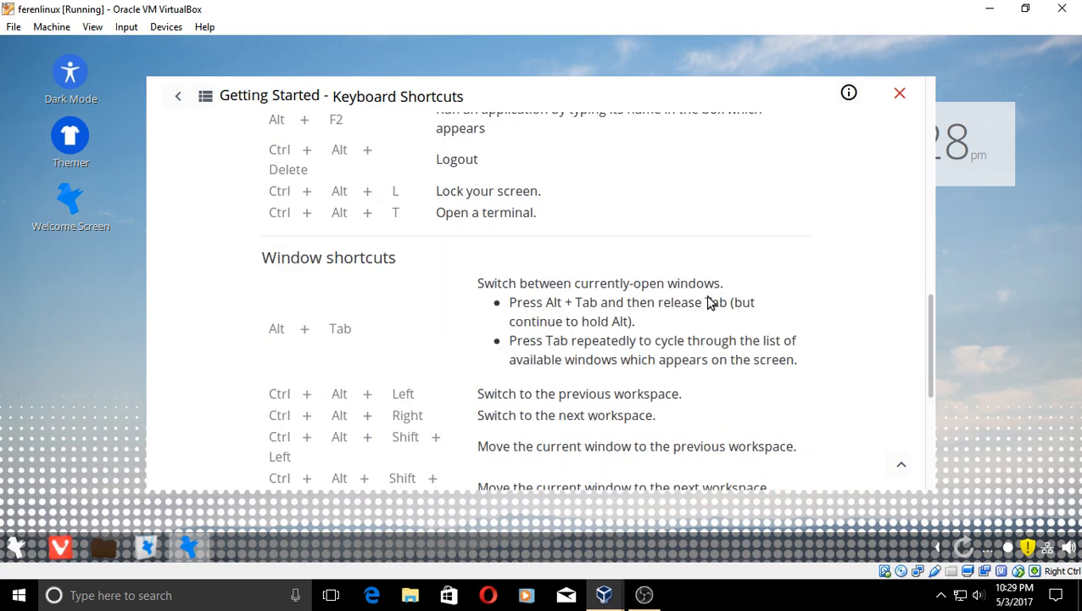
scroll(711, 303, "down", 5)
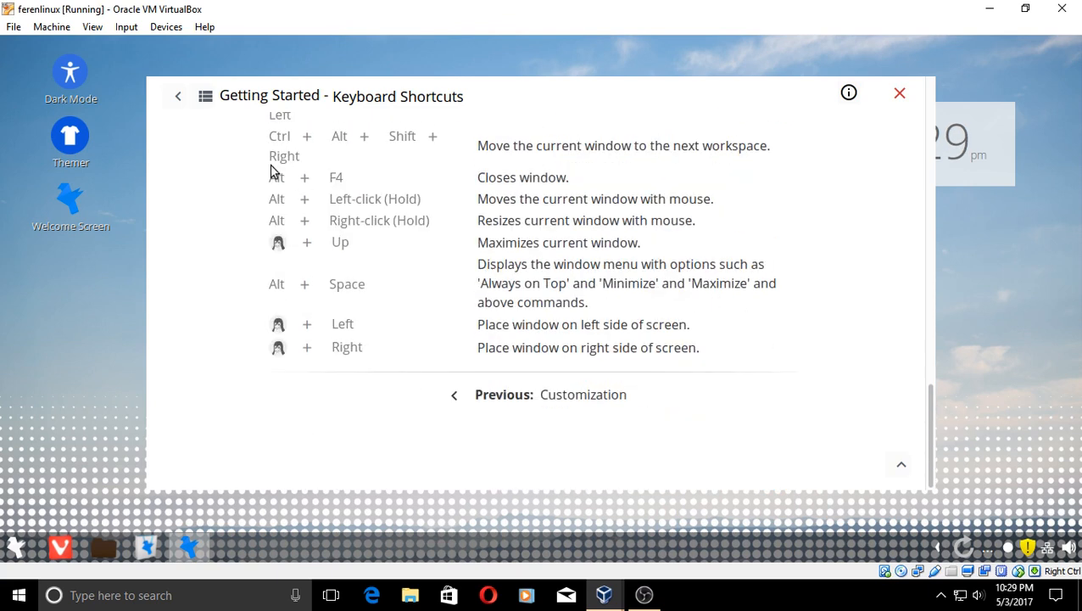
- Leave Keyboard Shortcuts and browse the Software Center's Editor's Picks, audio apps and Categories
left_click(182, 100)
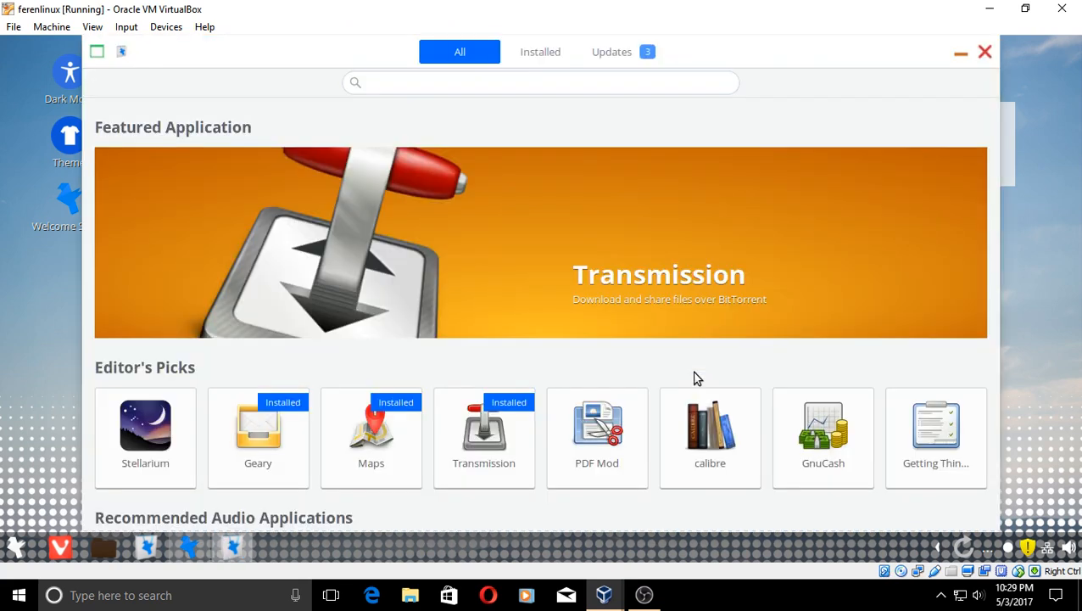
scroll(720, 270, "down", 2)
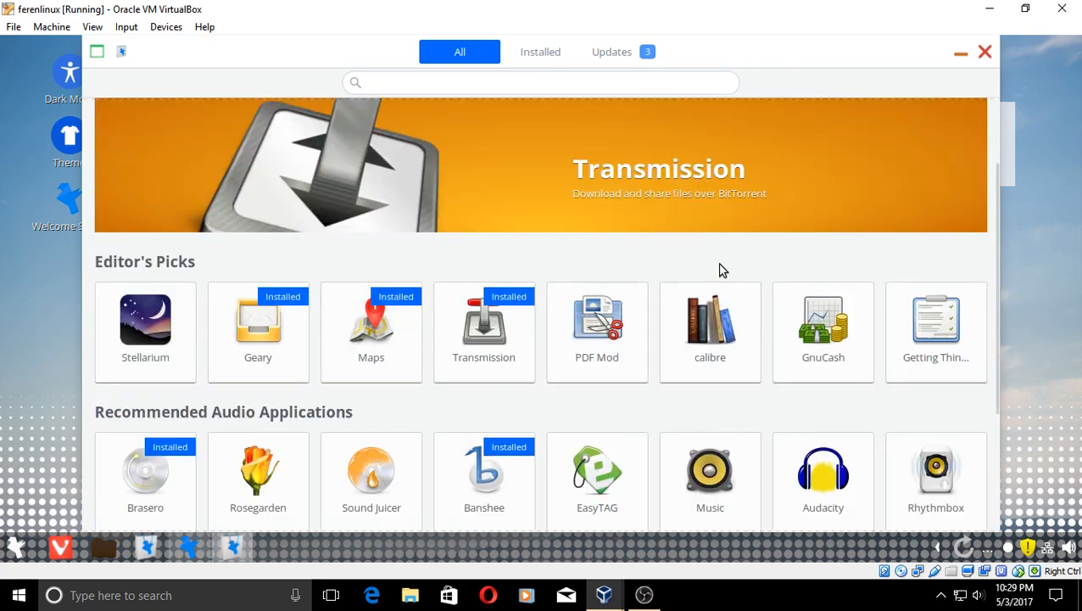
scroll(720, 270, "down", 2)
scroll(720, 270, "down", 2)
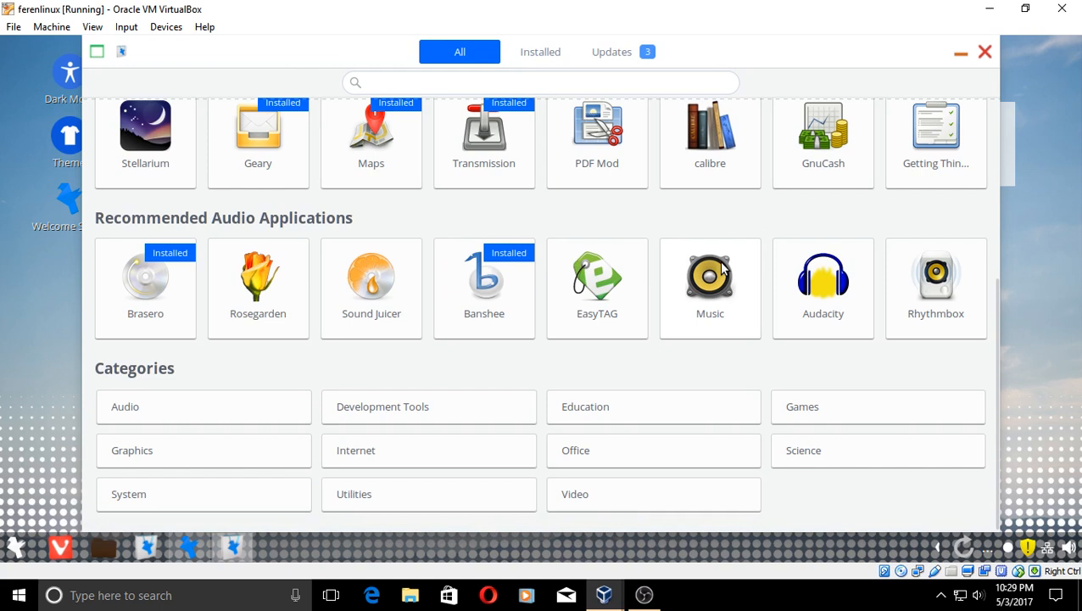
scroll(722, 268, "up", 5)
scroll(722, 268, "down", 1)
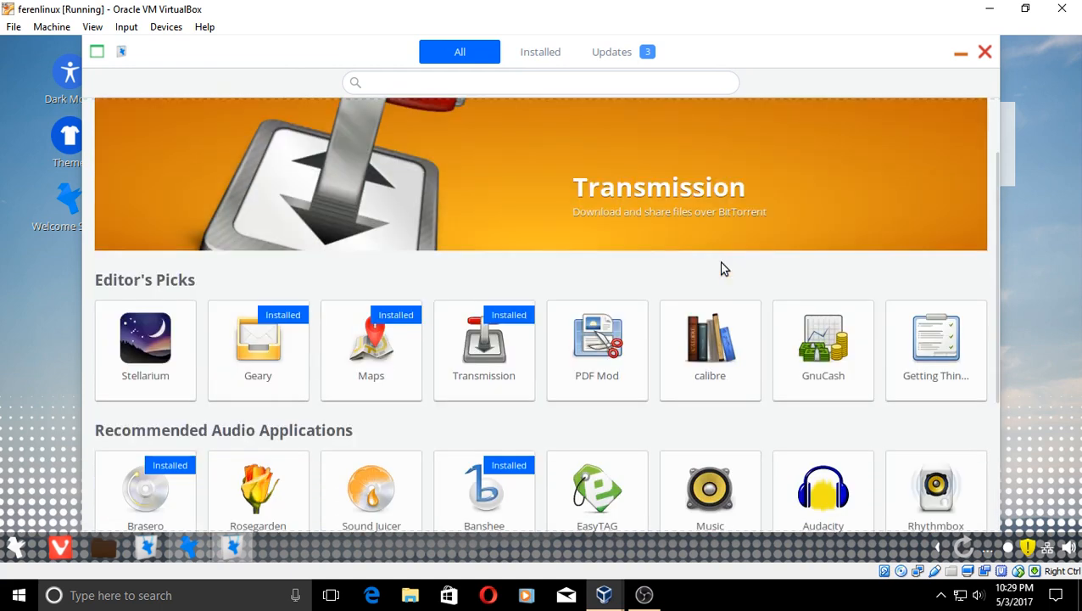
scroll(722, 268, "down", 2)
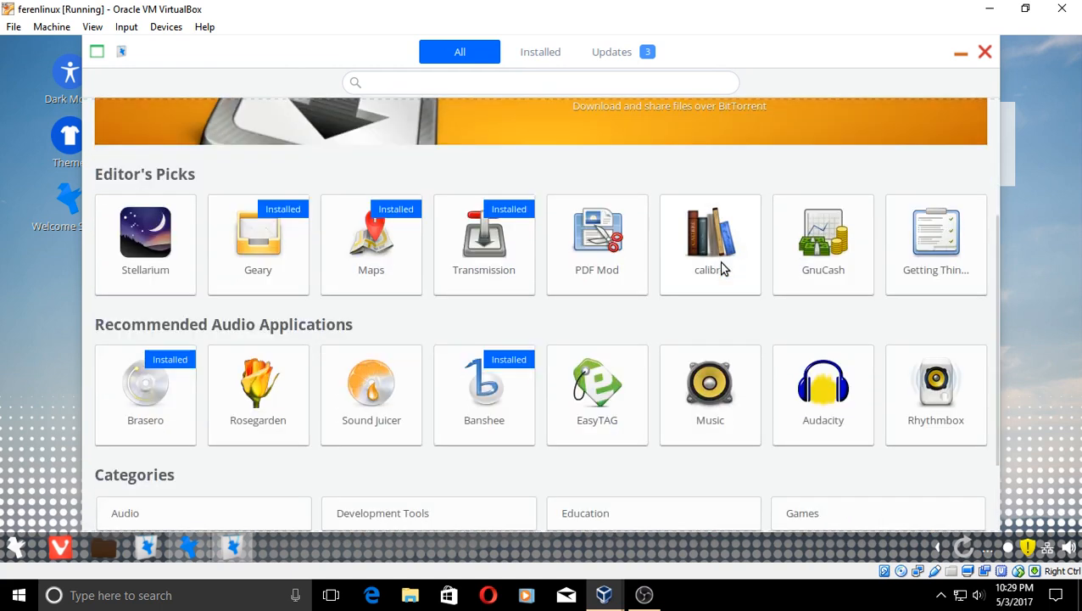
- View the Music app's details page (version 3.18.2-1ubuntu1, 1.8 MB)
left_click(720, 397)
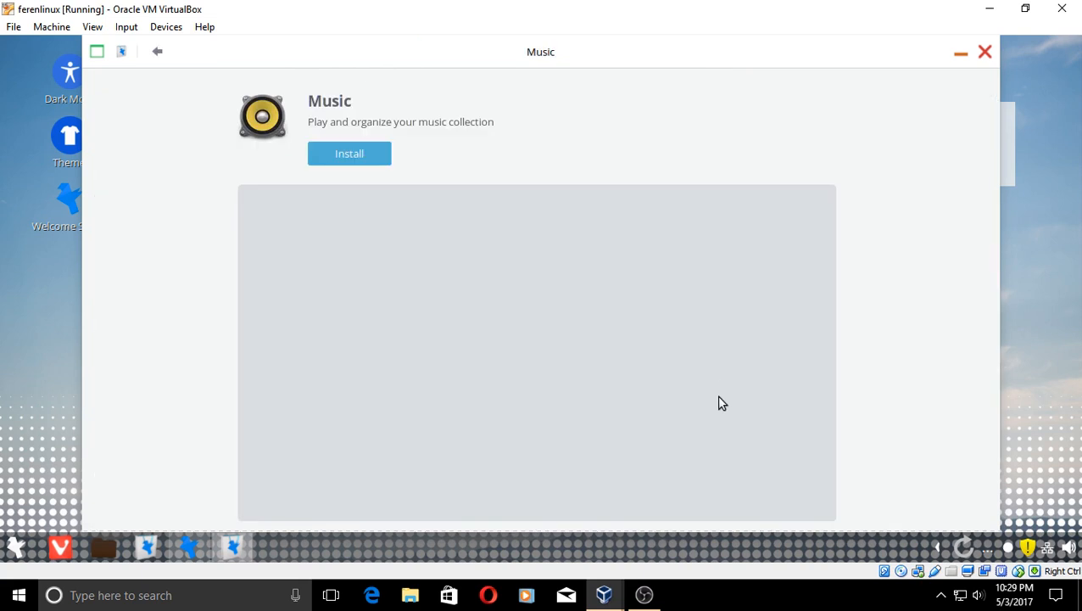
scroll(531, 186, "down", 3)
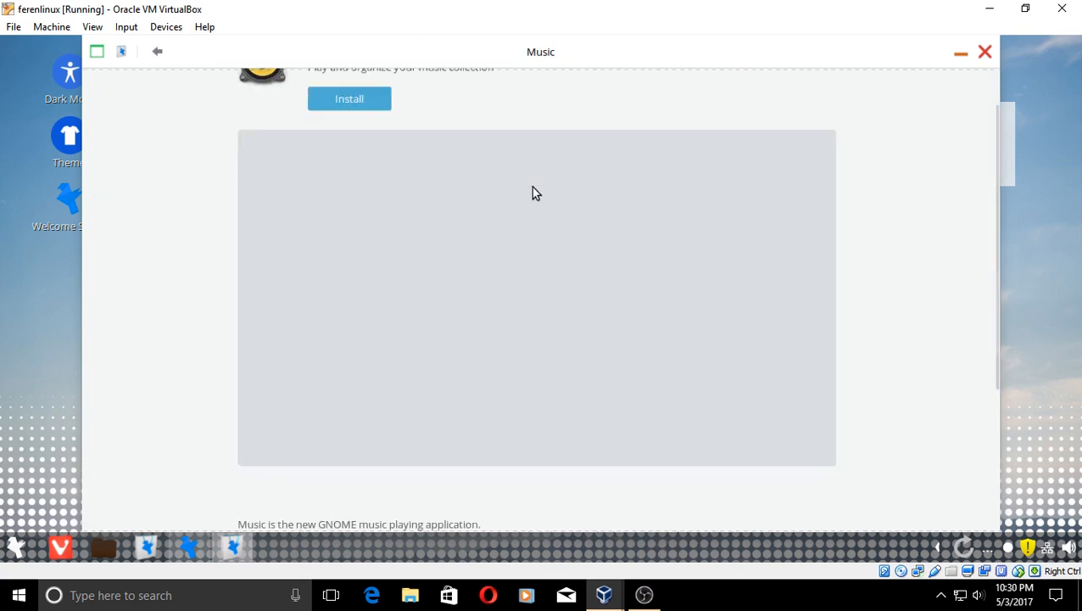
scroll(540, 226, "up", 3)
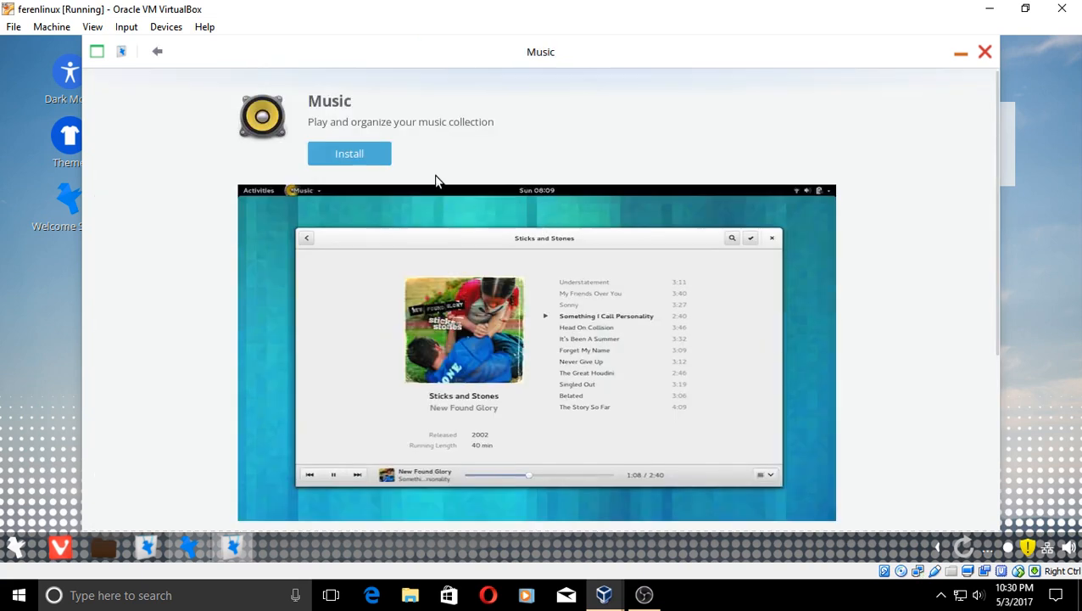
scroll(644, 229, "down", 3)
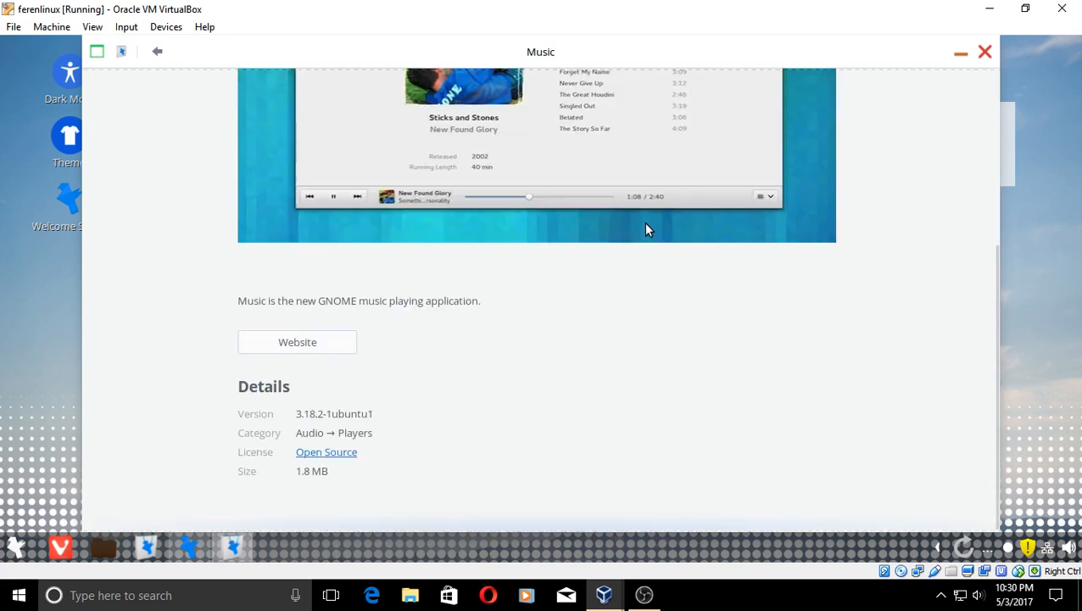
scroll(643, 229, "up", 3)
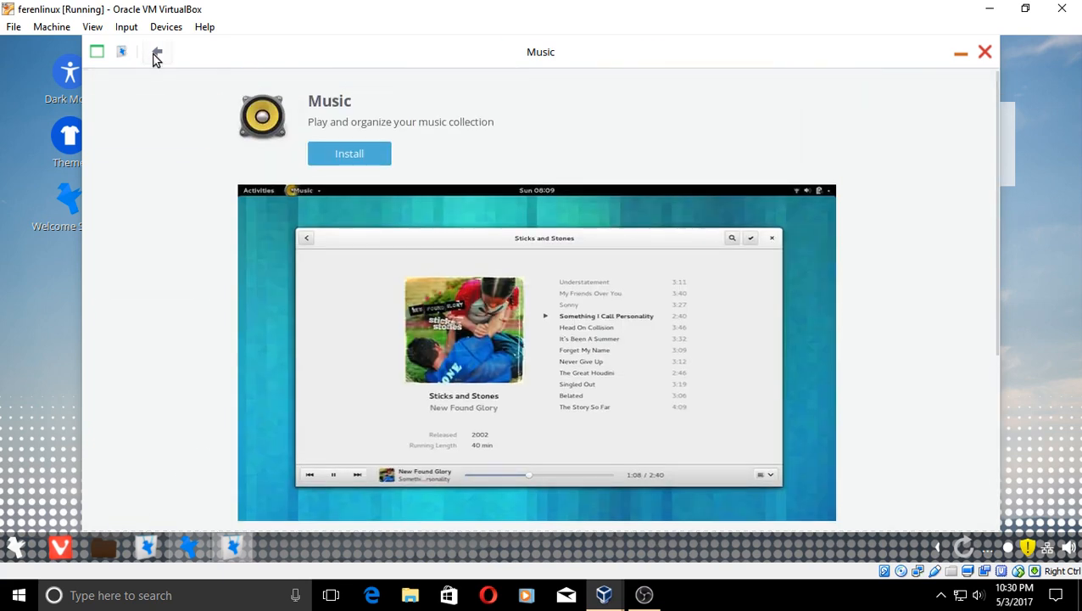
- Return to the store's main catalogue and scroll down to the Categories list
left_click(156, 53)
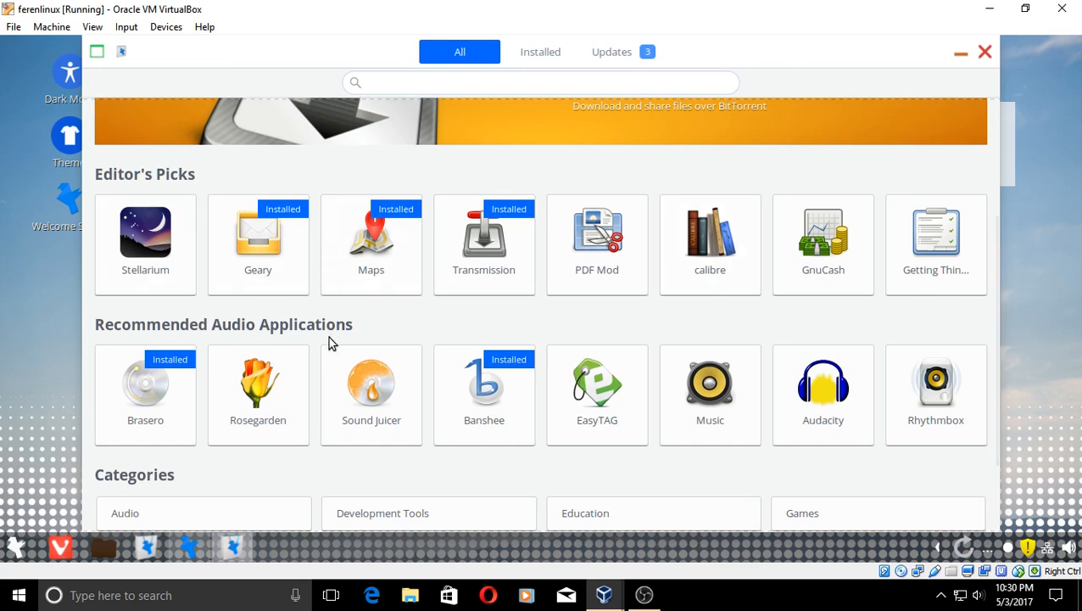
scroll(478, 473, "down", 1)
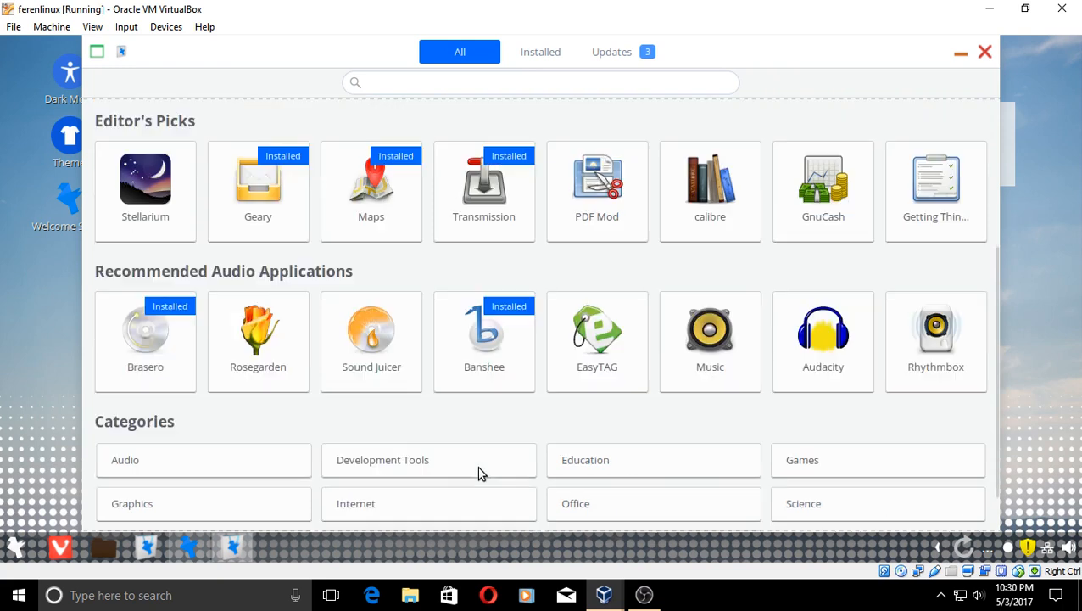
scroll(586, 455, "down", 1)
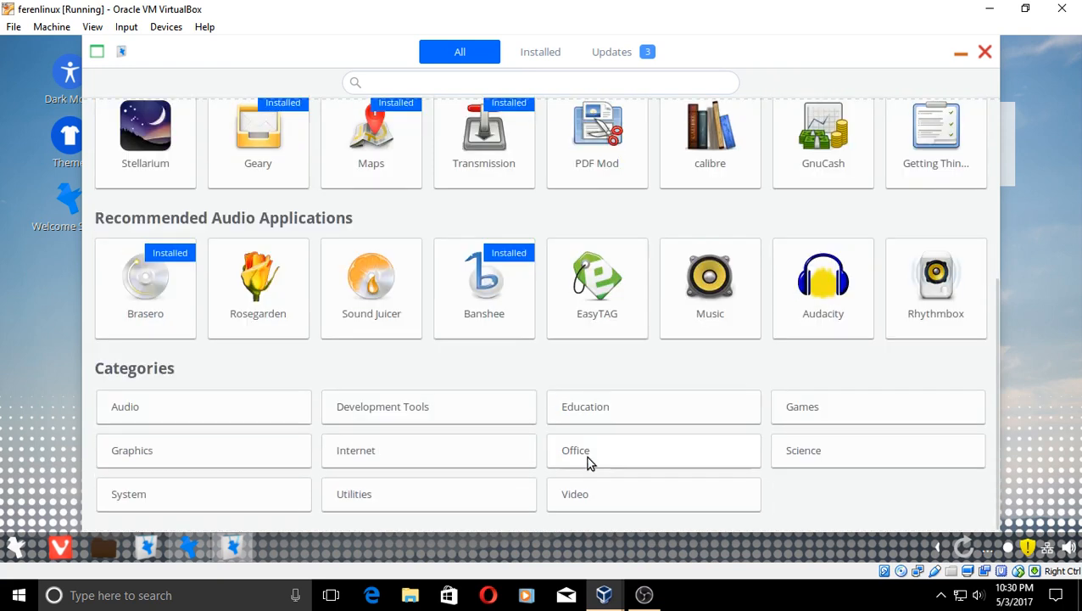
- Browse all Audio apps, then view the three pending updates: OS Updates, LibreOffice, Variety
left_click(121, 402)
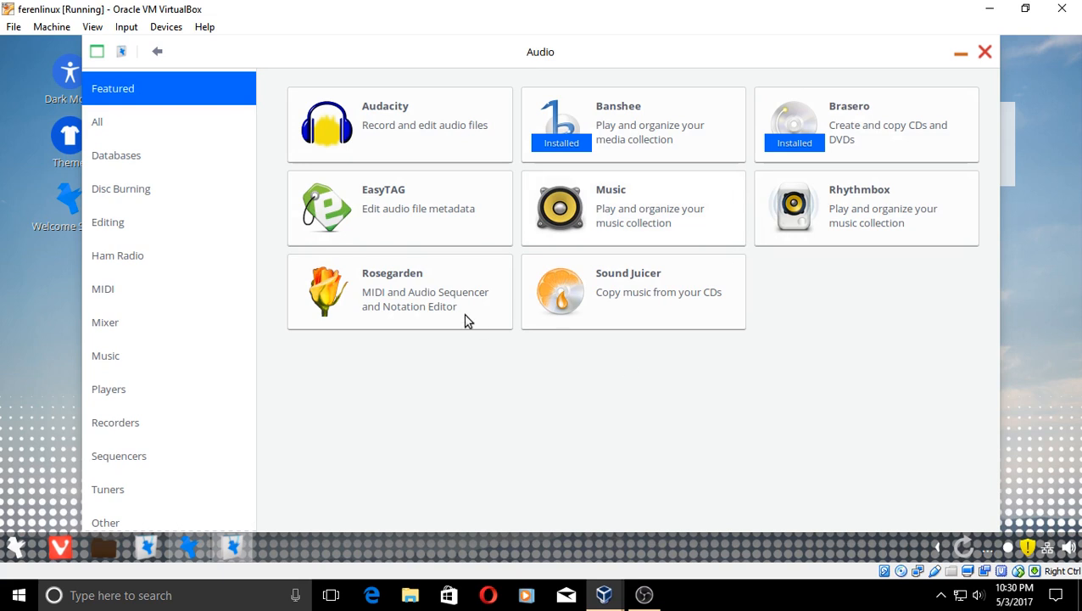
left_click(103, 127)
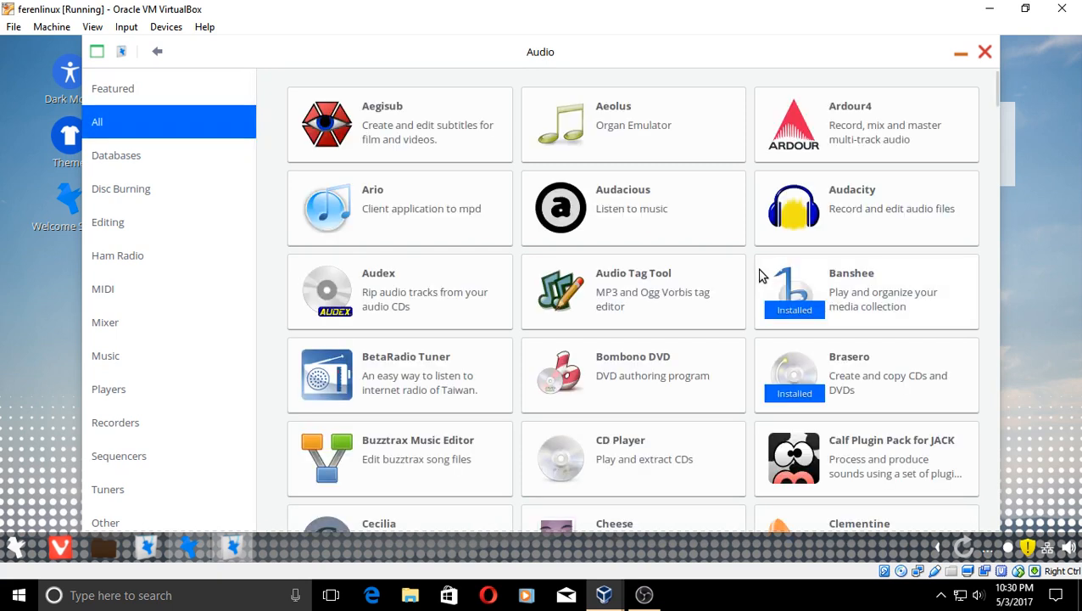
scroll(761, 276, "down", 4)
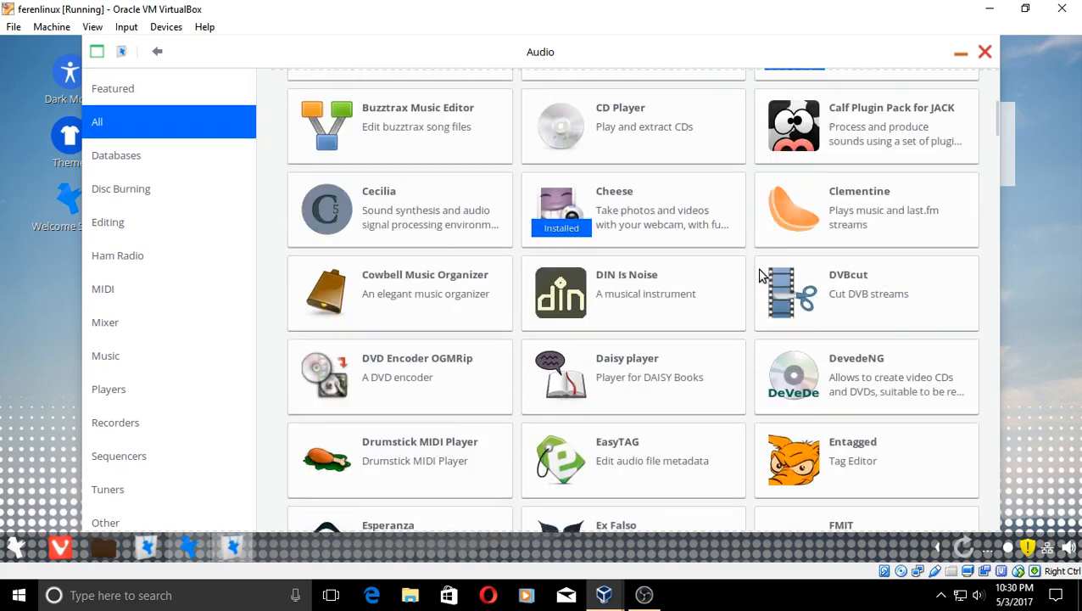
scroll(761, 276, "down", 3)
scroll(761, 276, "down", 2)
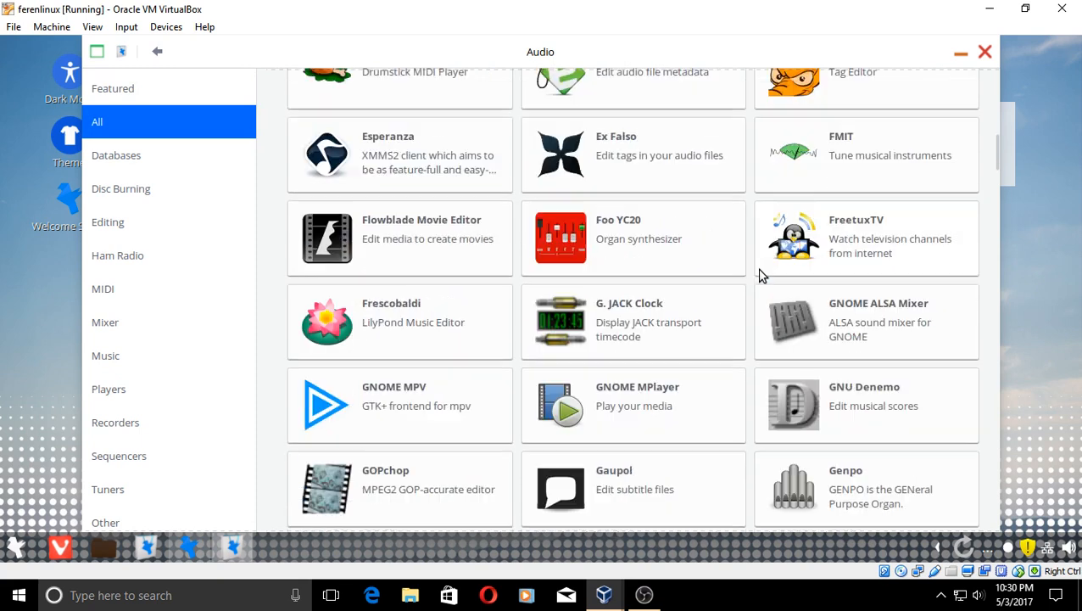
left_click(158, 53)
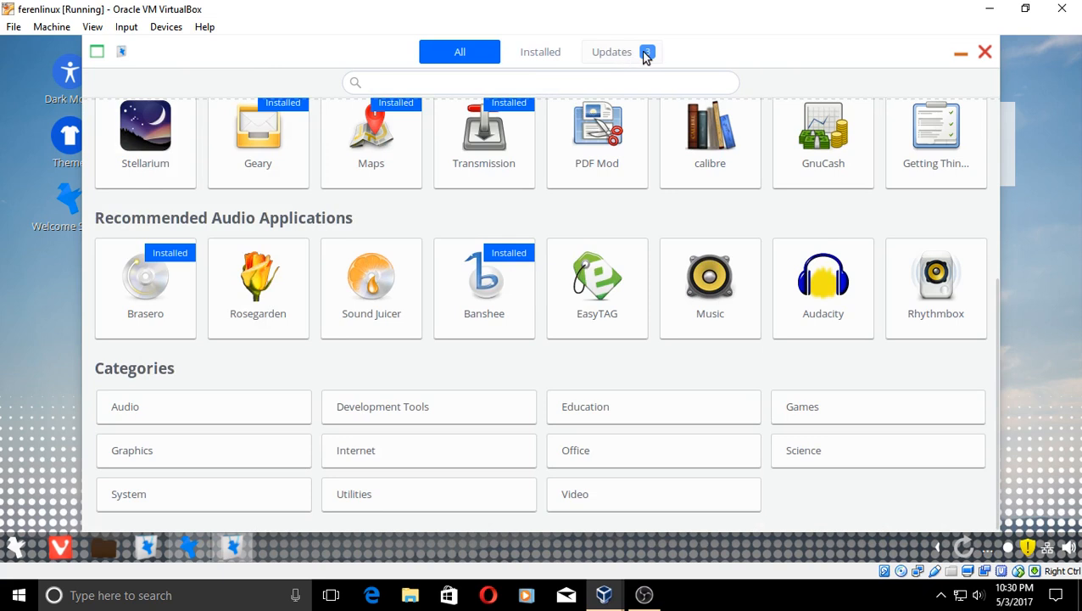
left_click(611, 52)
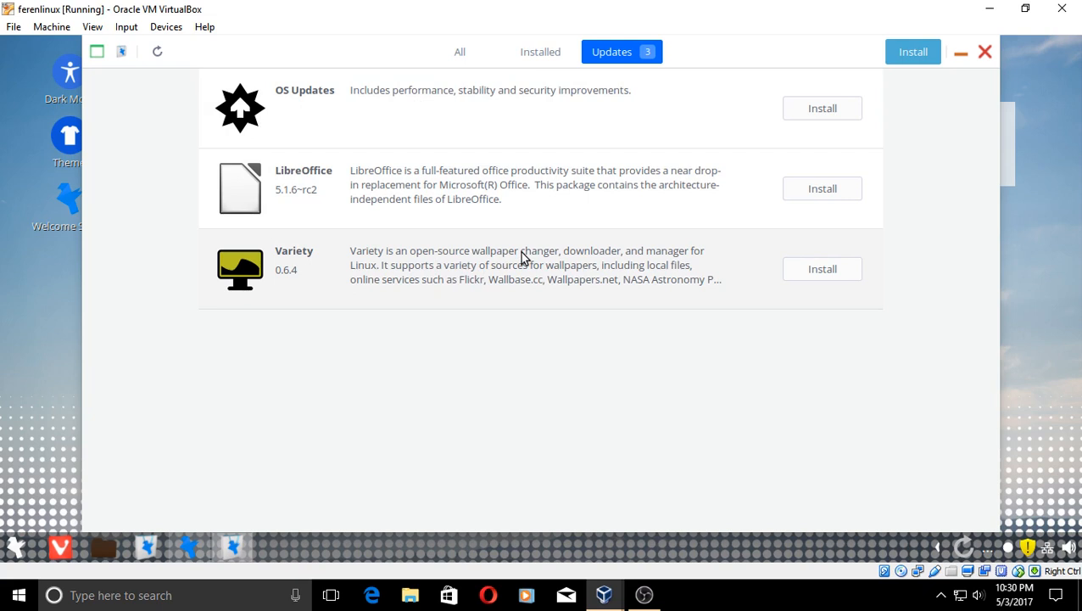
- Close the Software Center to return to the Welcome Screen
left_click(981, 53)
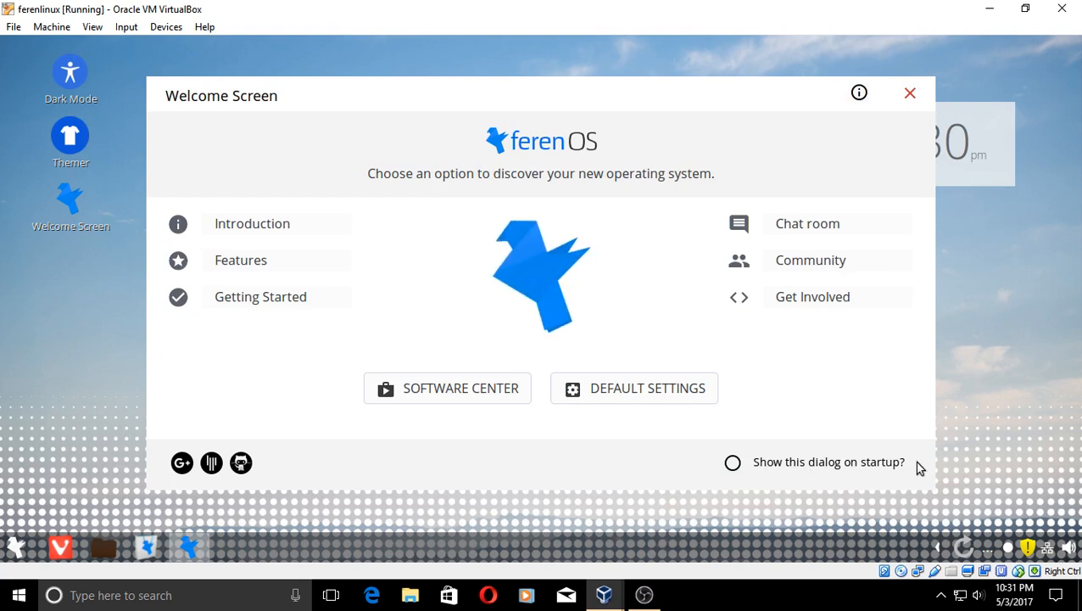
- Look through the Welcome Screen's Default Settings page, then close the Welcome Screen
left_click(651, 399)
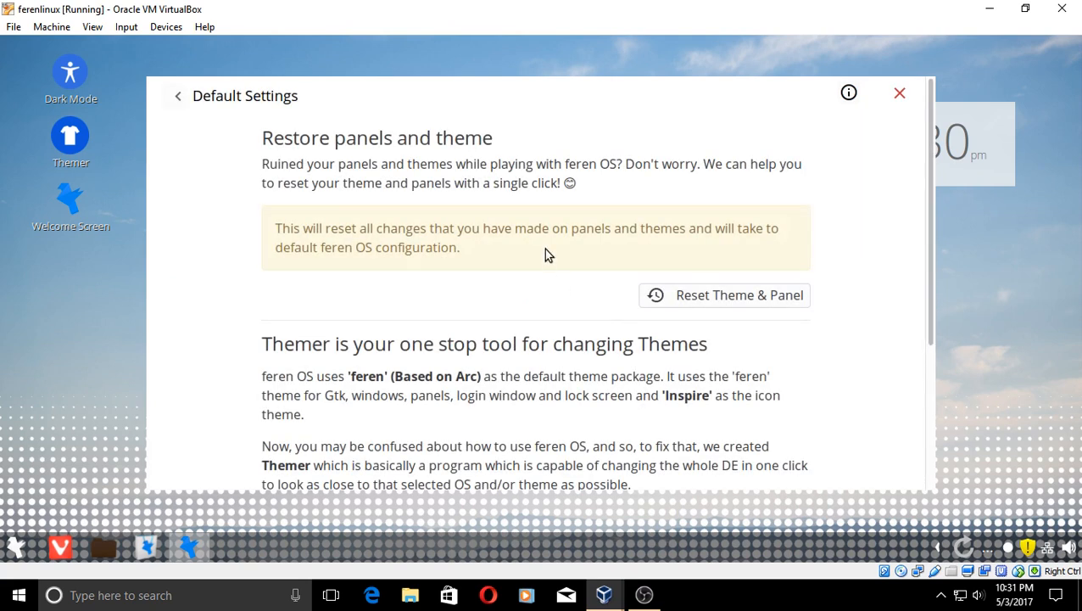
scroll(543, 248, "down", 4)
scroll(546, 254, "up", 4)
left_click(899, 97)
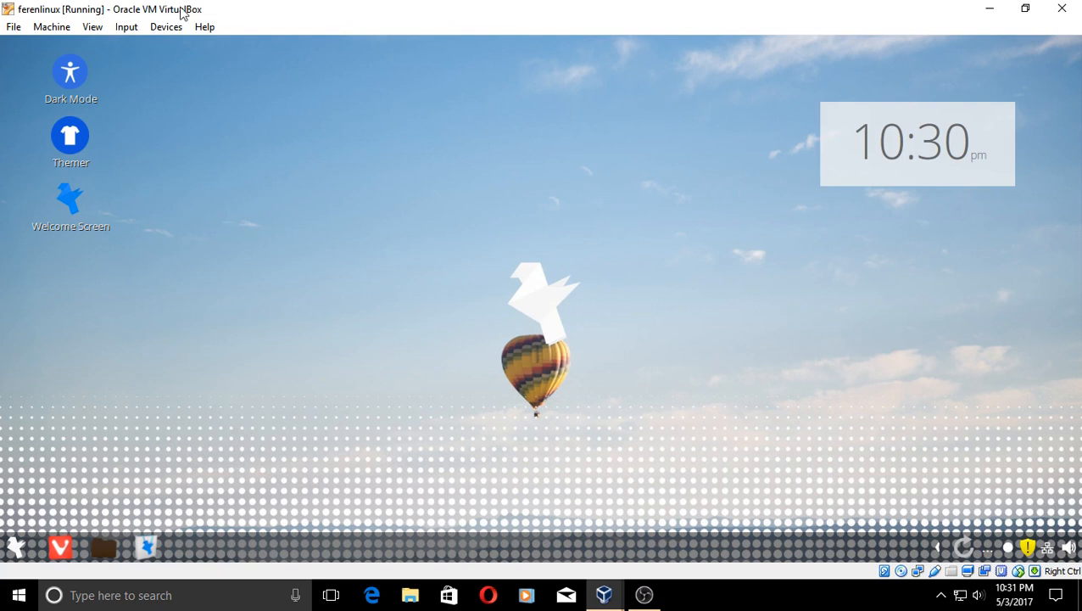
- Switch the virtual machine window to full-screen mode
left_click(91, 27)
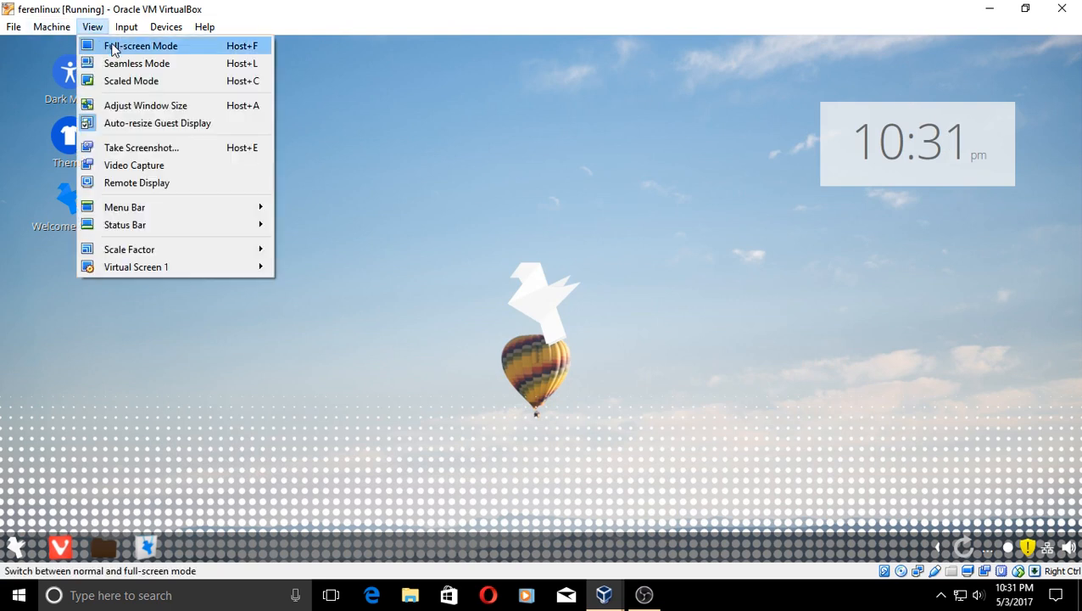
left_click(111, 44)
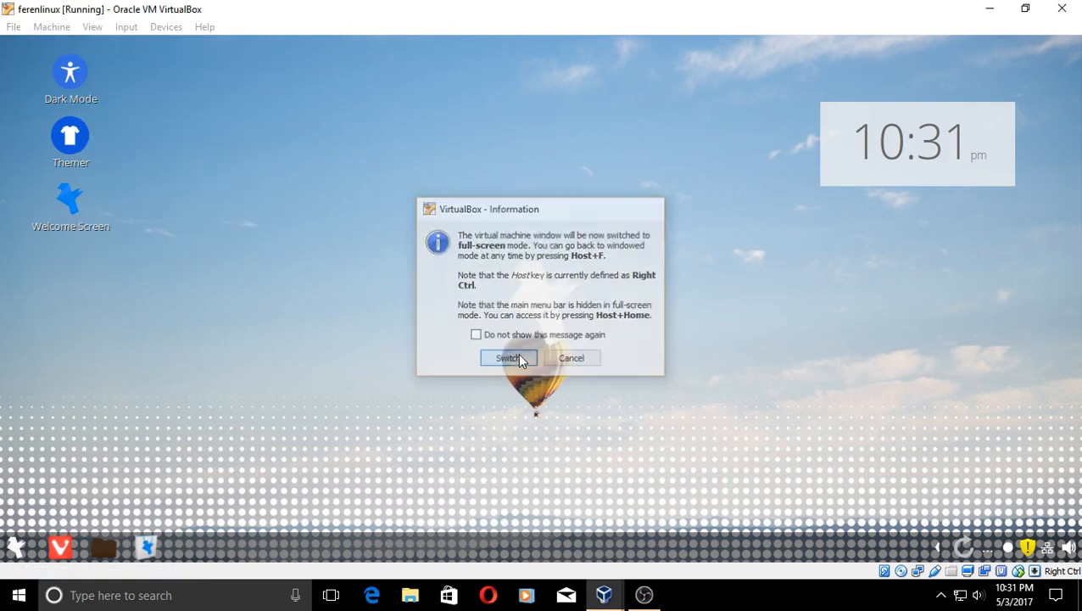
left_click(518, 357)
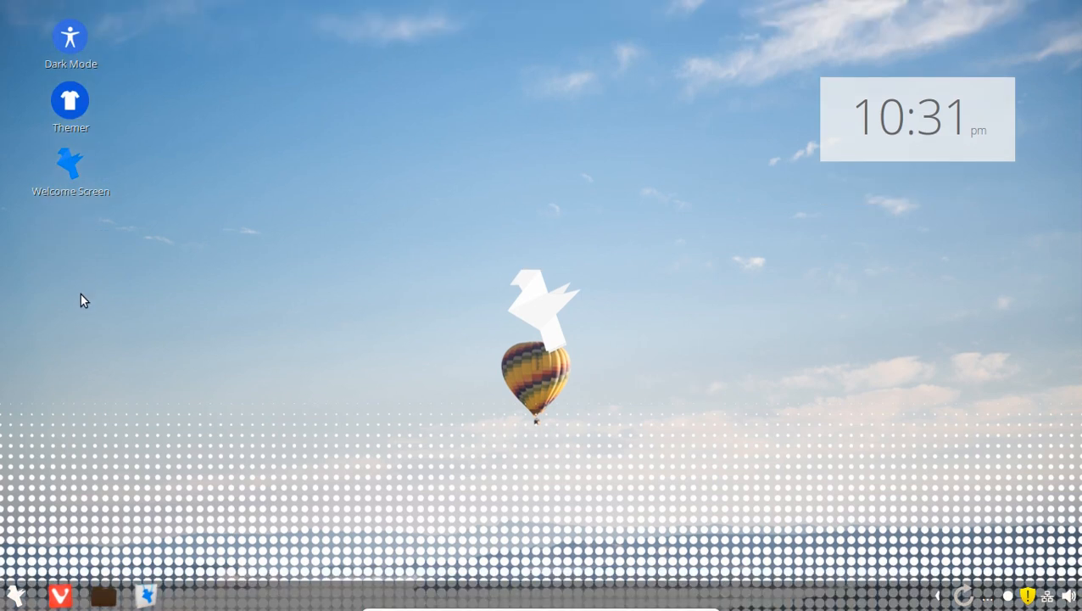
- Enable the Trash desktop icon in the guest's Desktop Settings
right_click(420, 176)
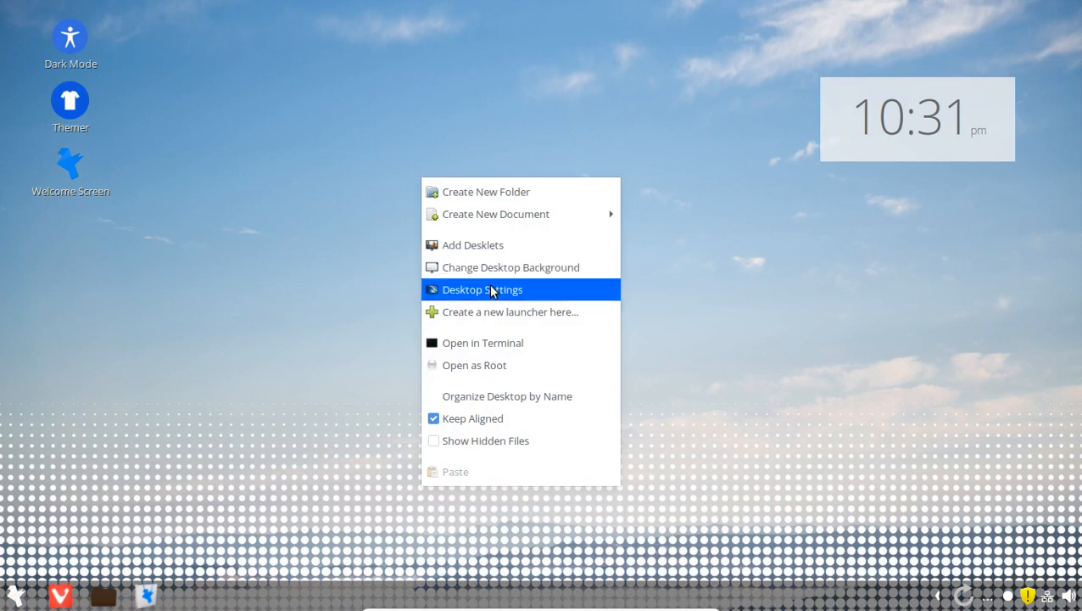
left_click(672, 312)
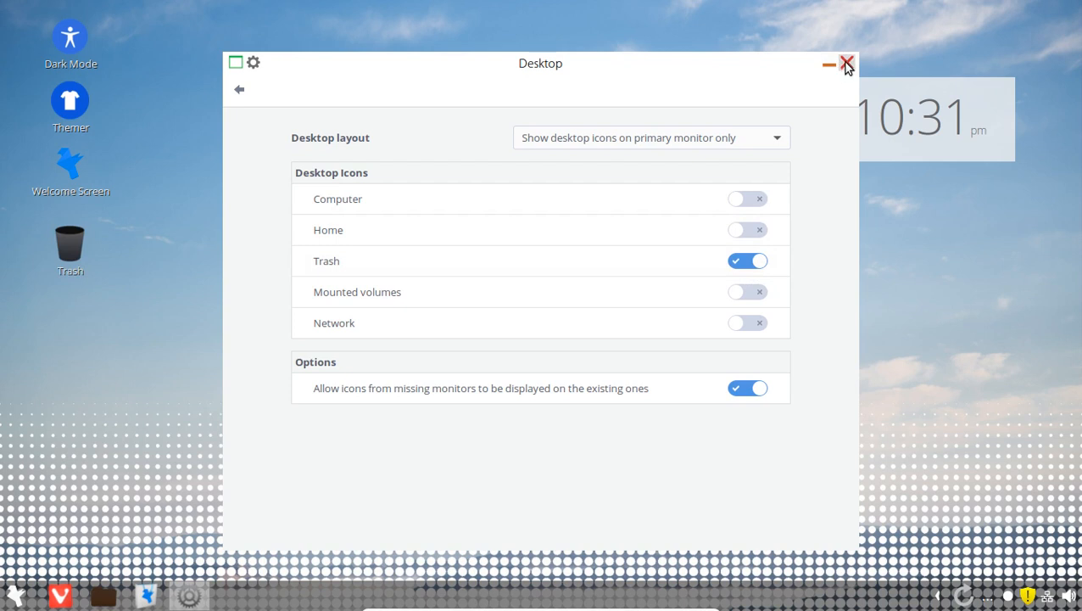
left_click(845, 65)
- Set the desktop wallpaper to the Unsplash 3 mountain-road image
right_click(318, 185)
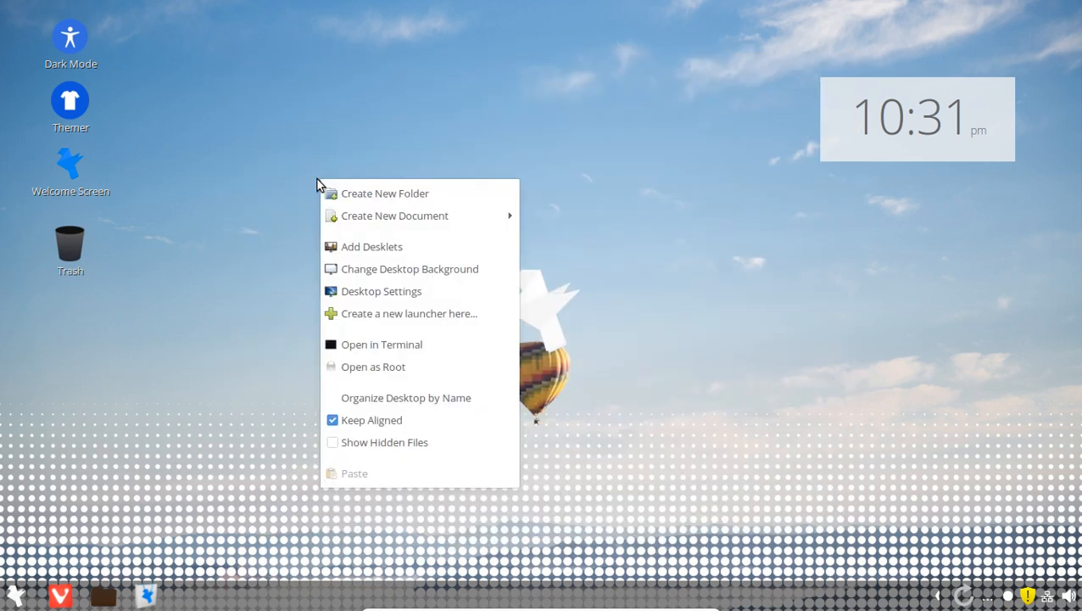
left_click(398, 270)
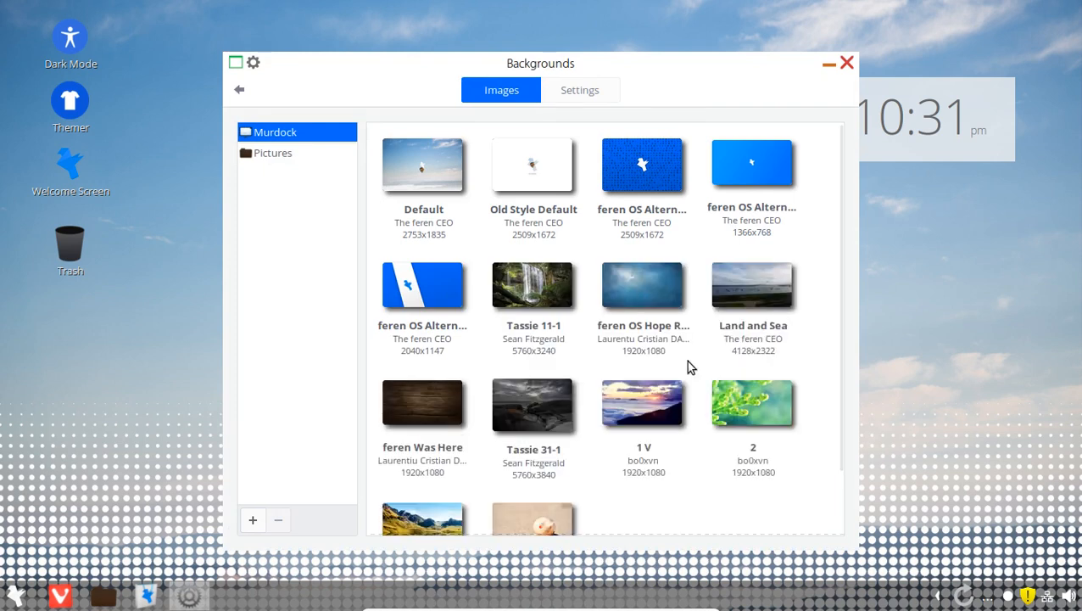
scroll(688, 363, "down", 5)
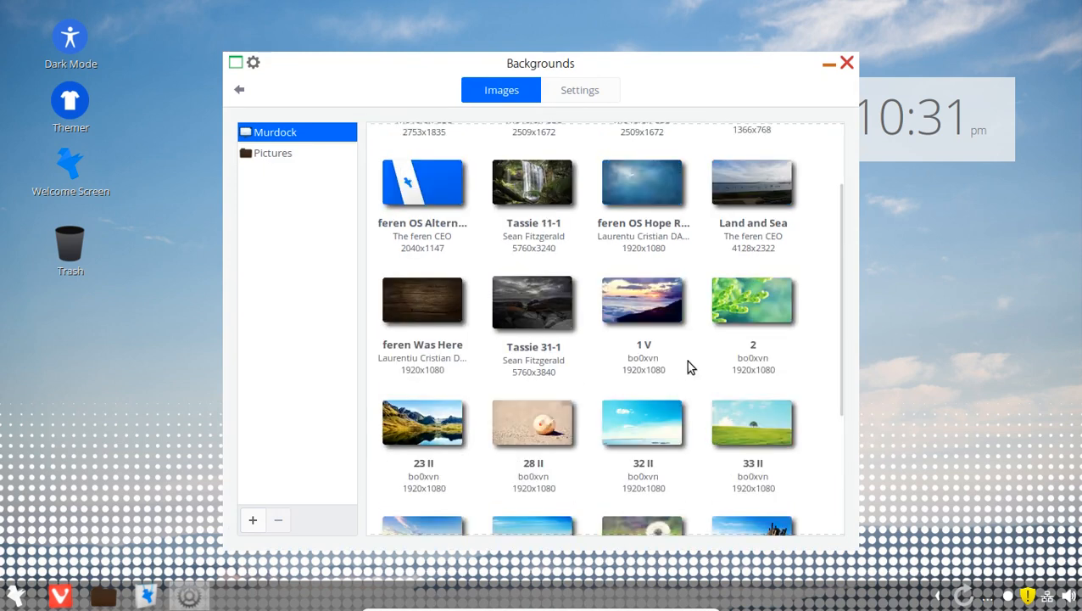
scroll(689, 368, "down", 6)
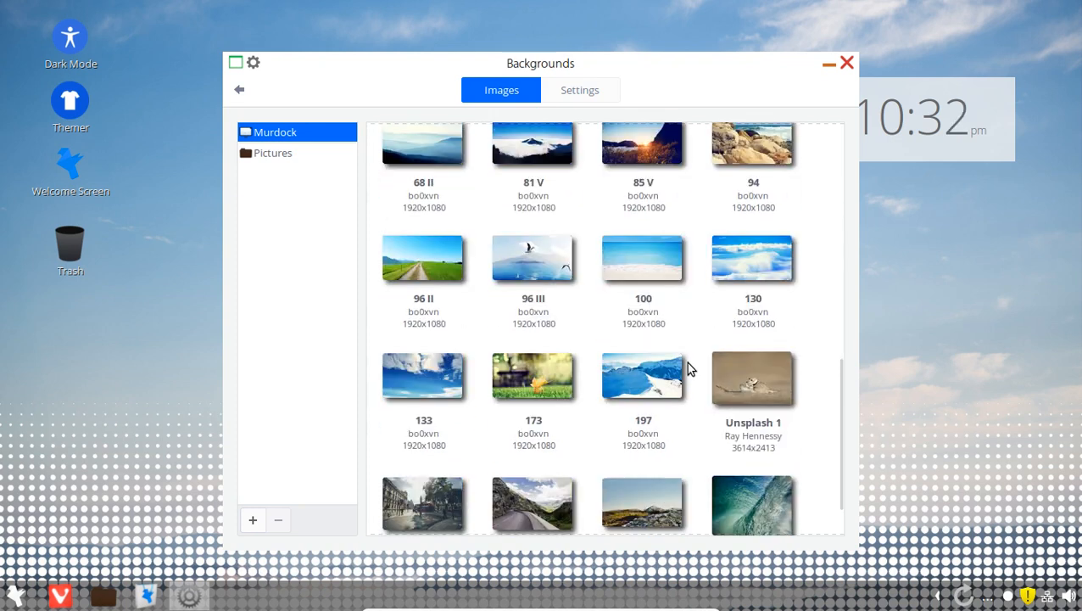
scroll(688, 368, "down", 3)
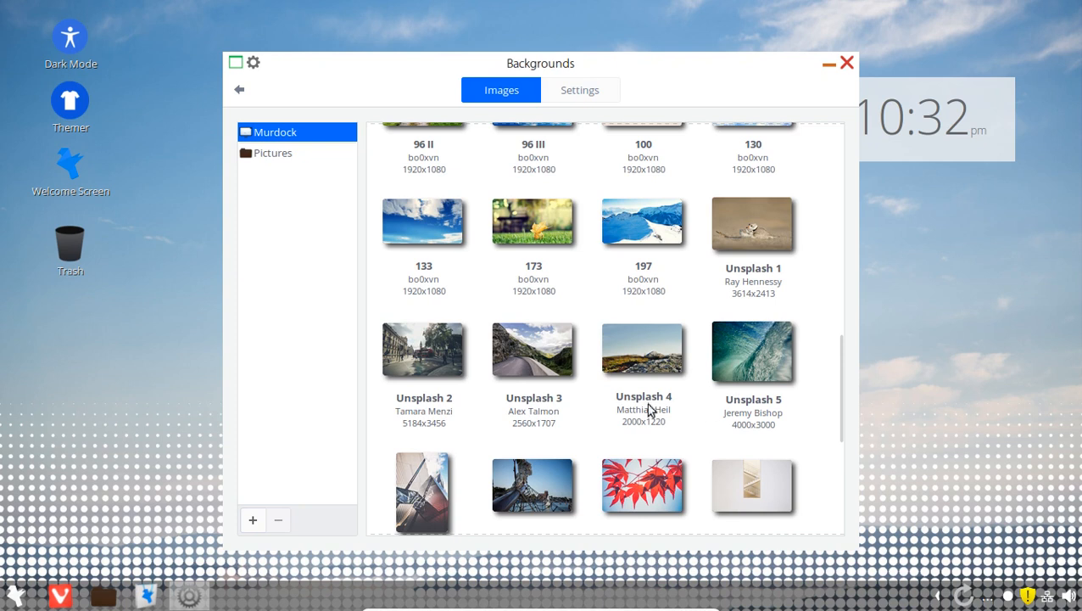
left_click(536, 360)
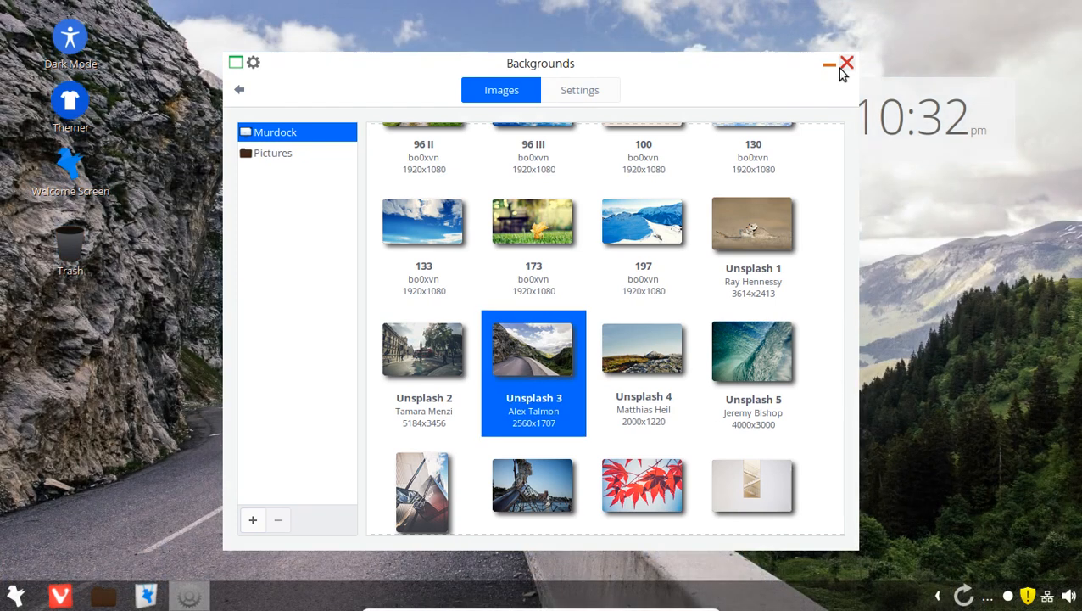
left_click(847, 64)
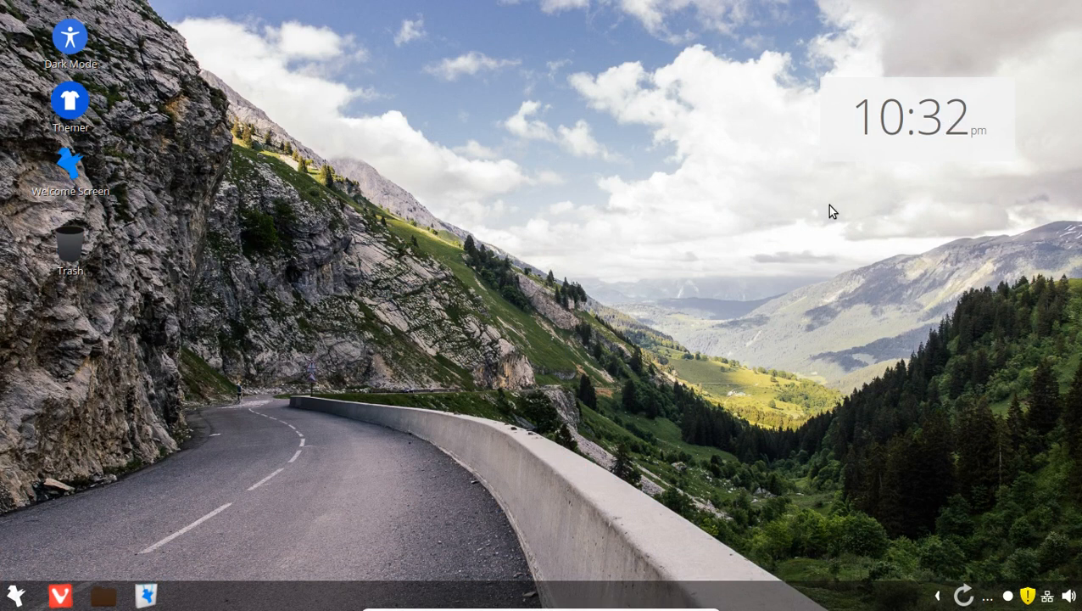
- In Sound Settings, switch the output to No Amplifier and back to the amplifier device
left_click(1068, 598)
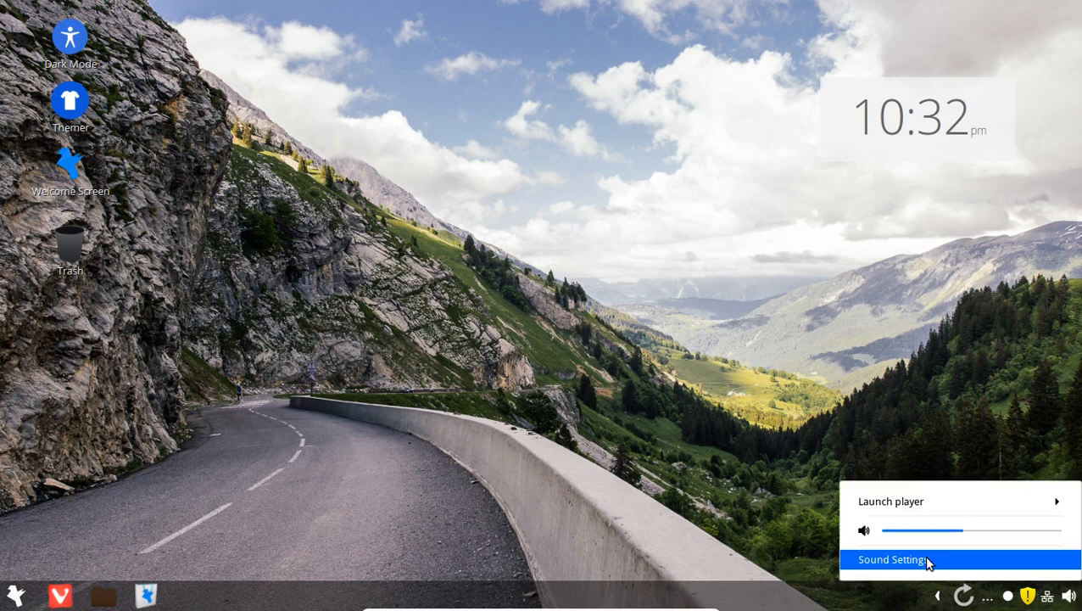
left_click(928, 562)
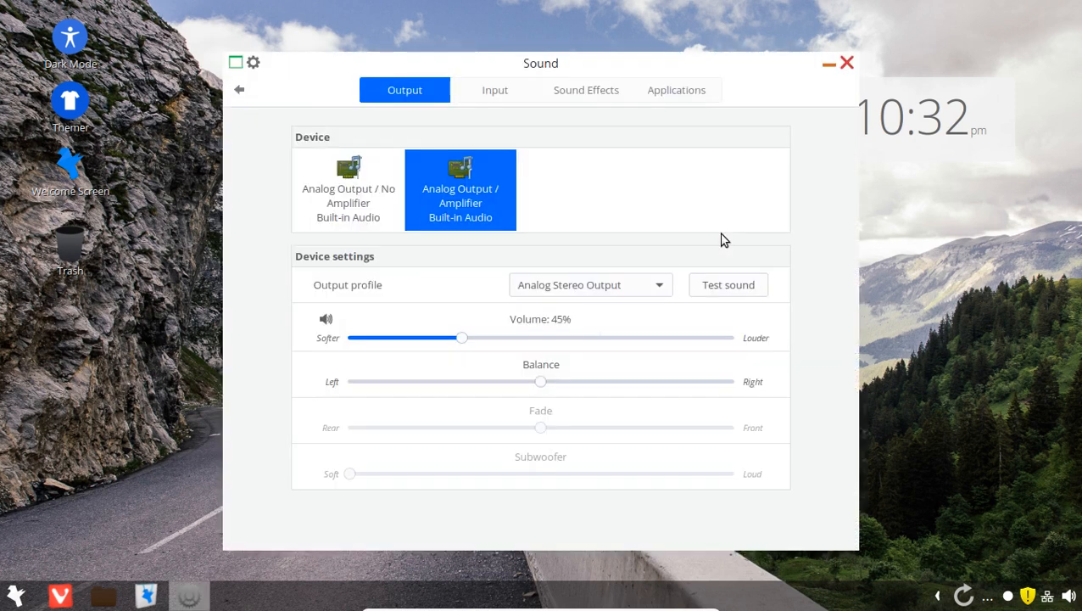
left_click(371, 186)
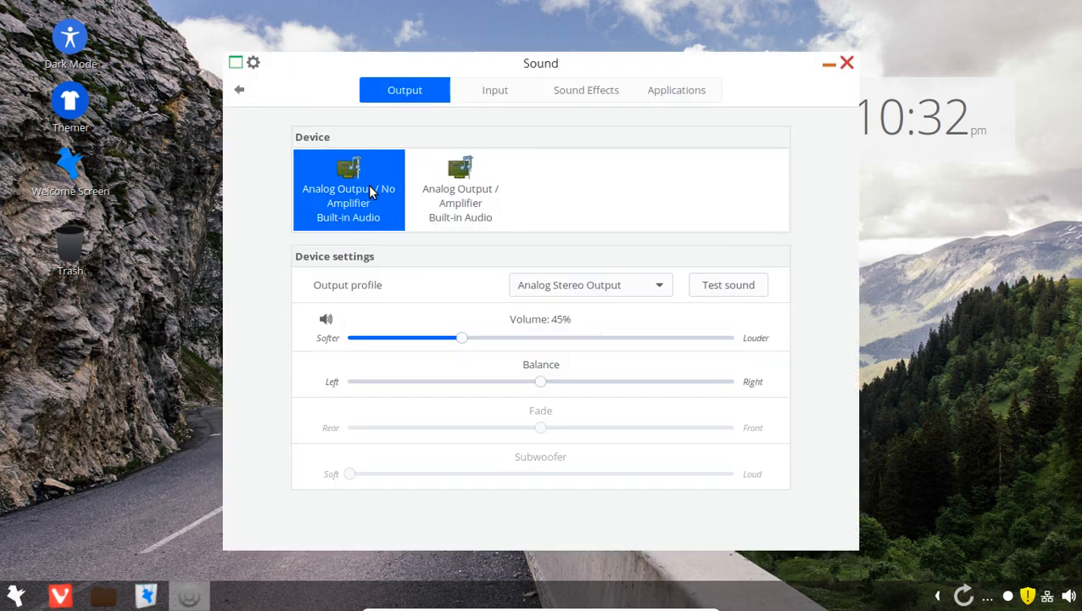
left_click(441, 194)
- Raise the sound-effects volume to 51% and close Sound Settings
left_click(492, 96)
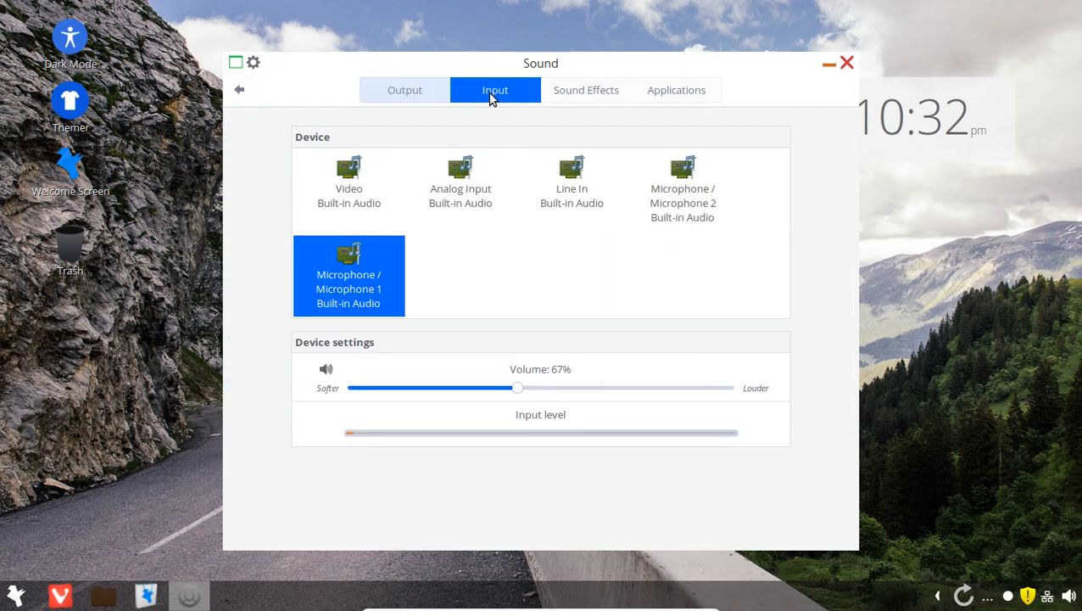
left_click(600, 98)
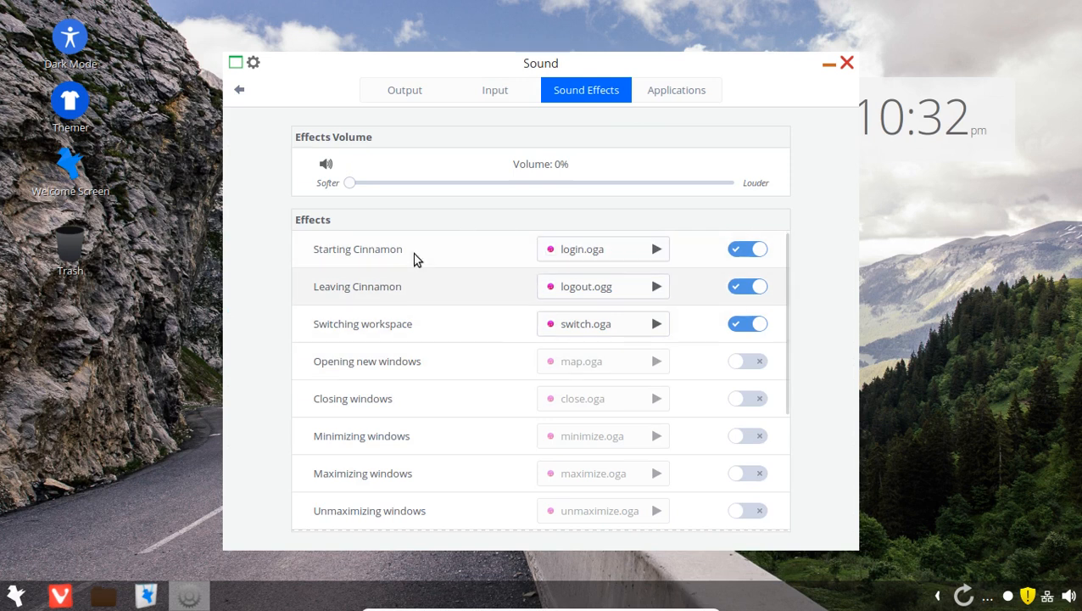
left_click_drag(350, 189, 544, 180)
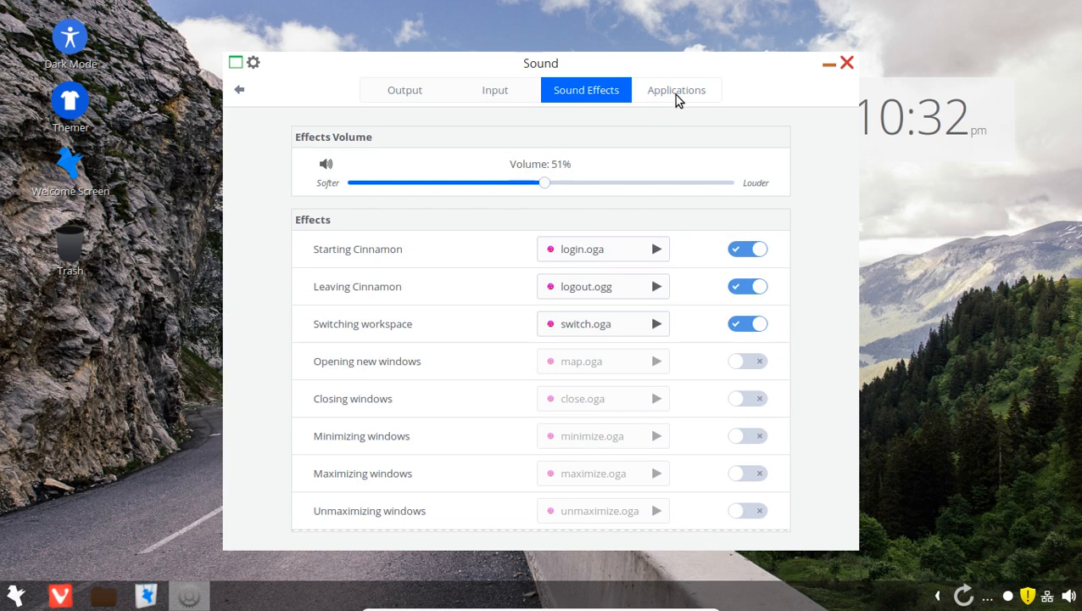
left_click(676, 95)
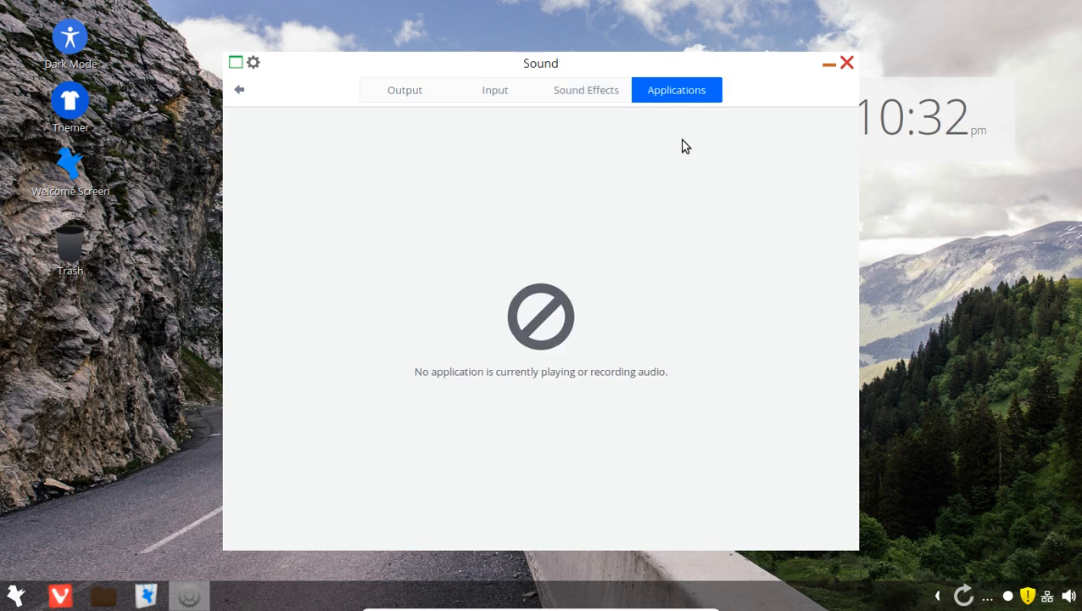
left_click(847, 63)
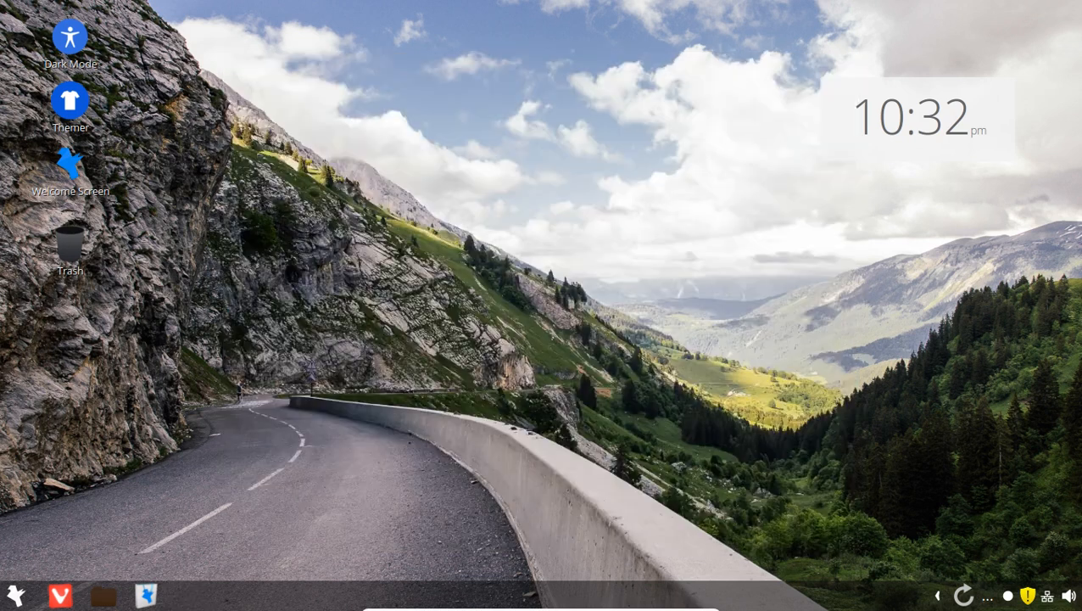
left_click(938, 598)
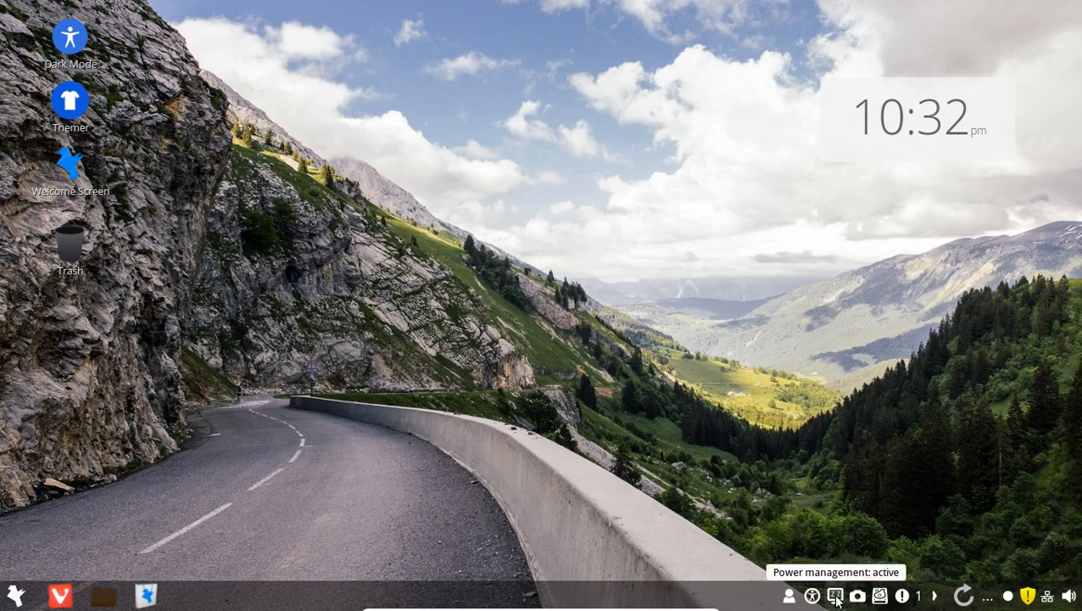
left_click(903, 597)
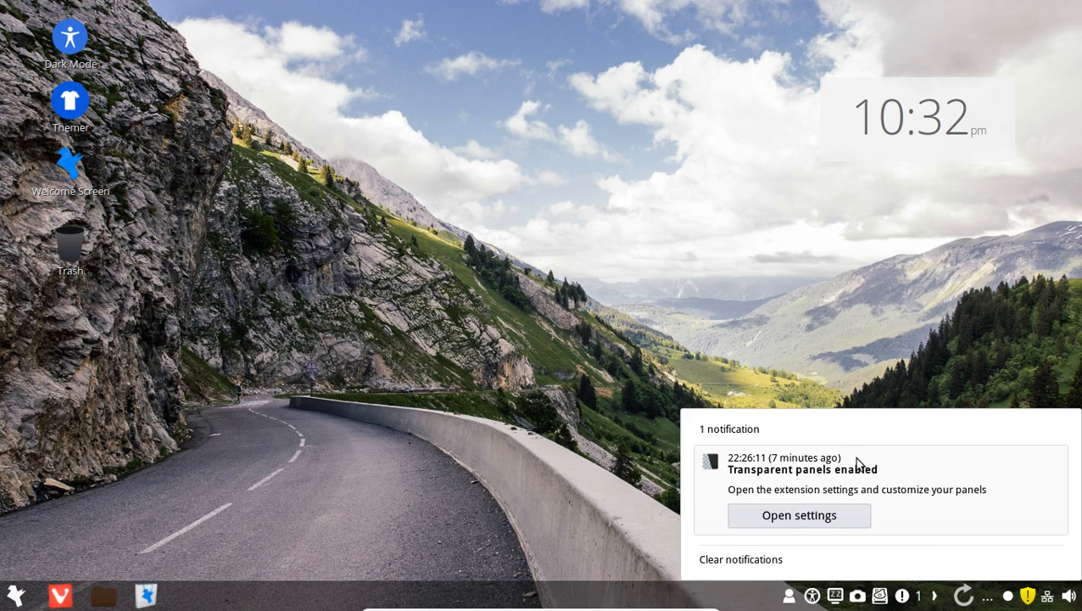
left_click(839, 516)
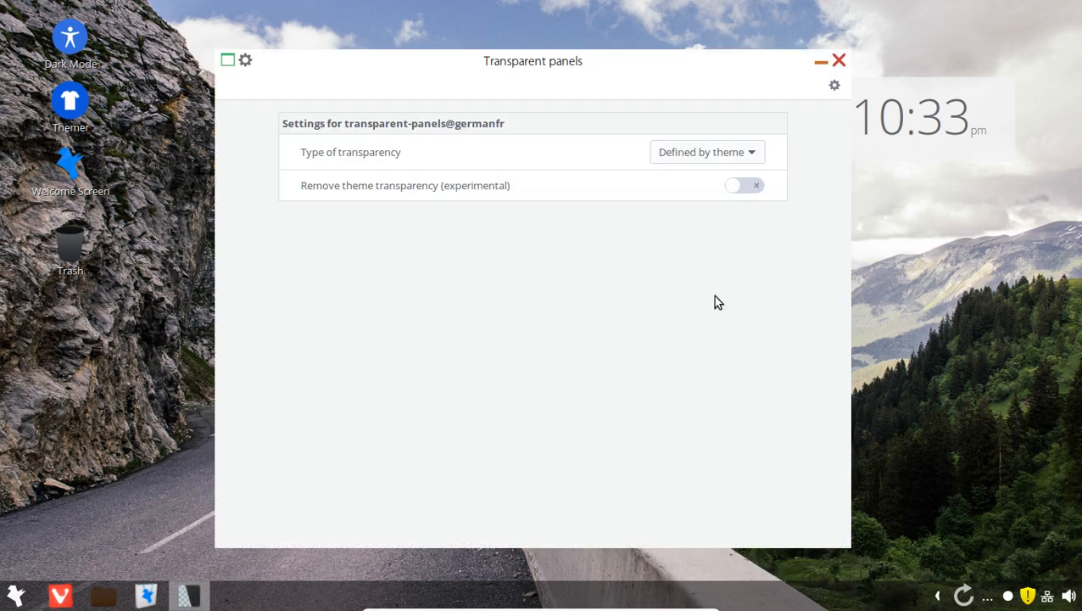
left_click(745, 154)
left_click(747, 154)
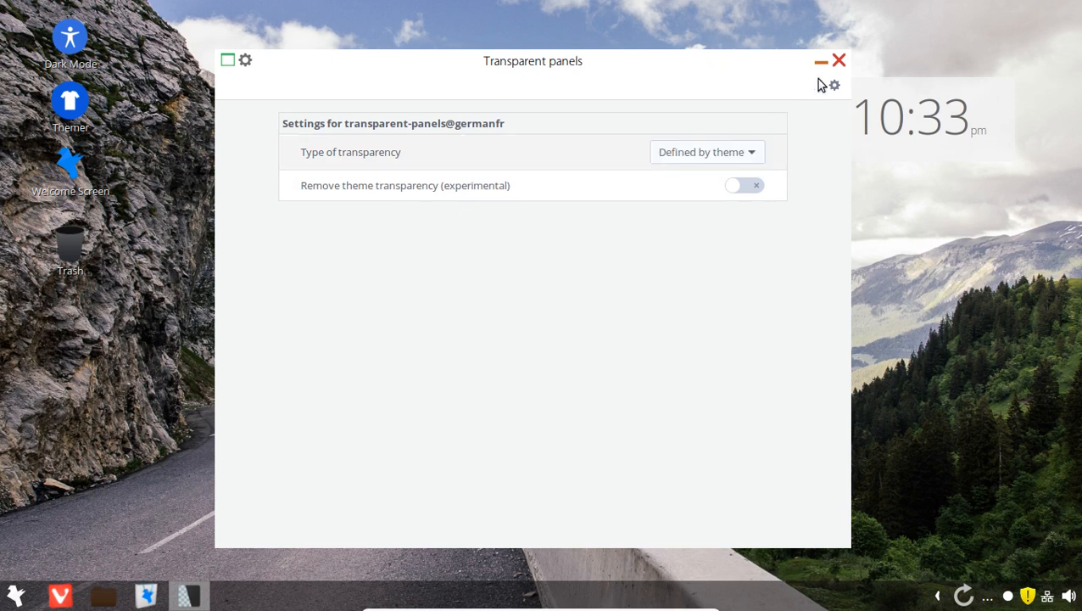
left_click(839, 61)
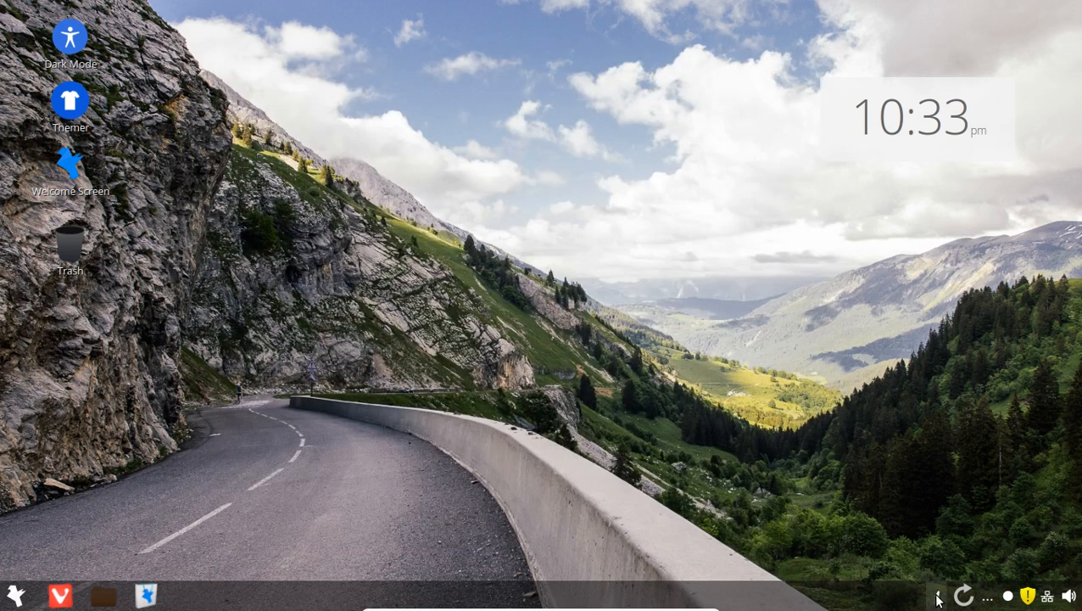
left_click(987, 601)
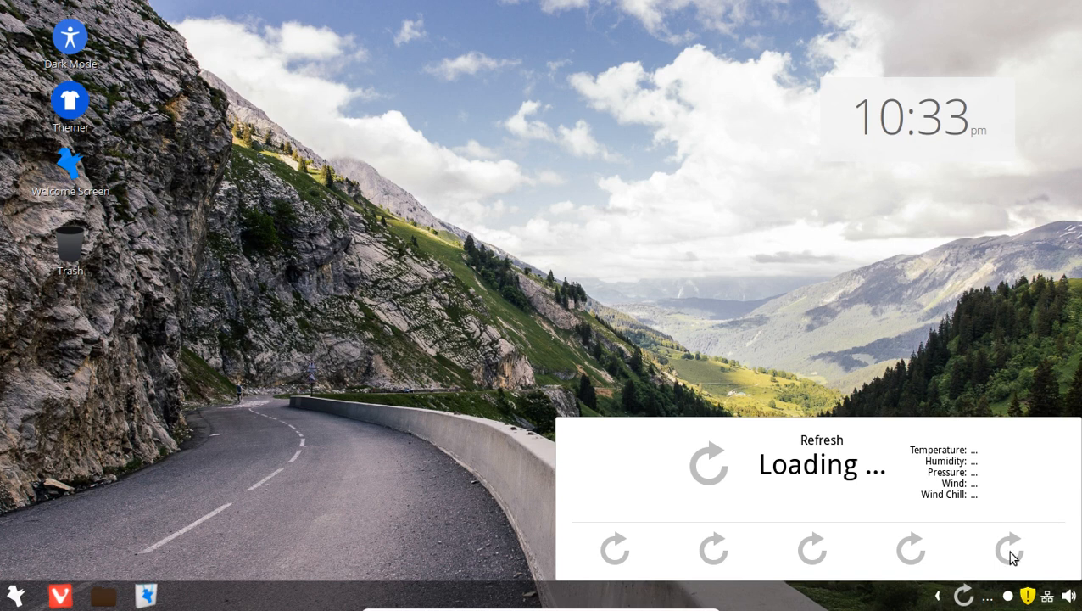
left_click(967, 404)
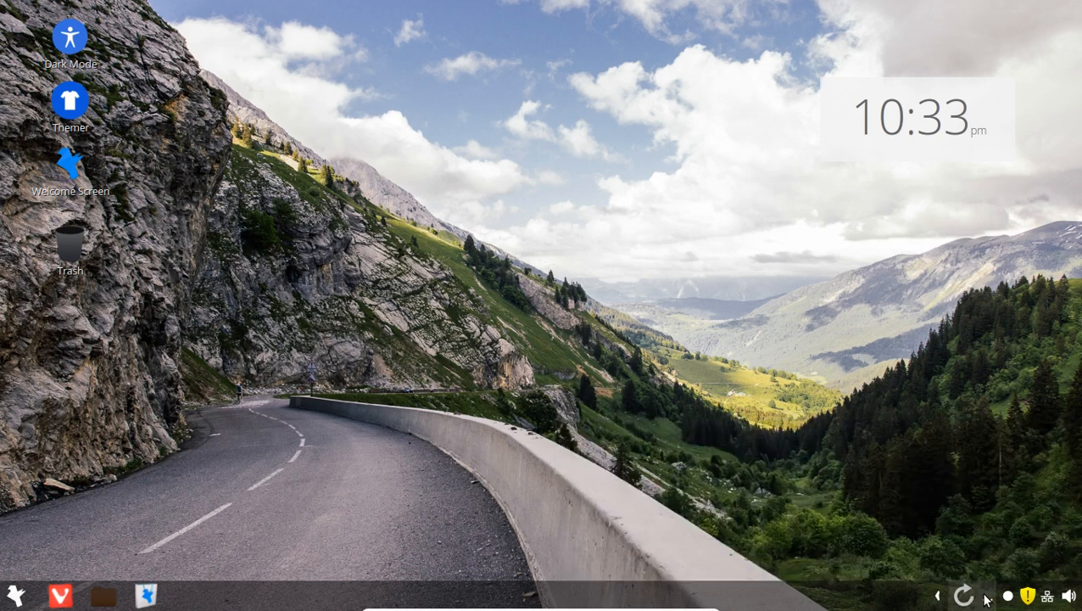
right_click(987, 600)
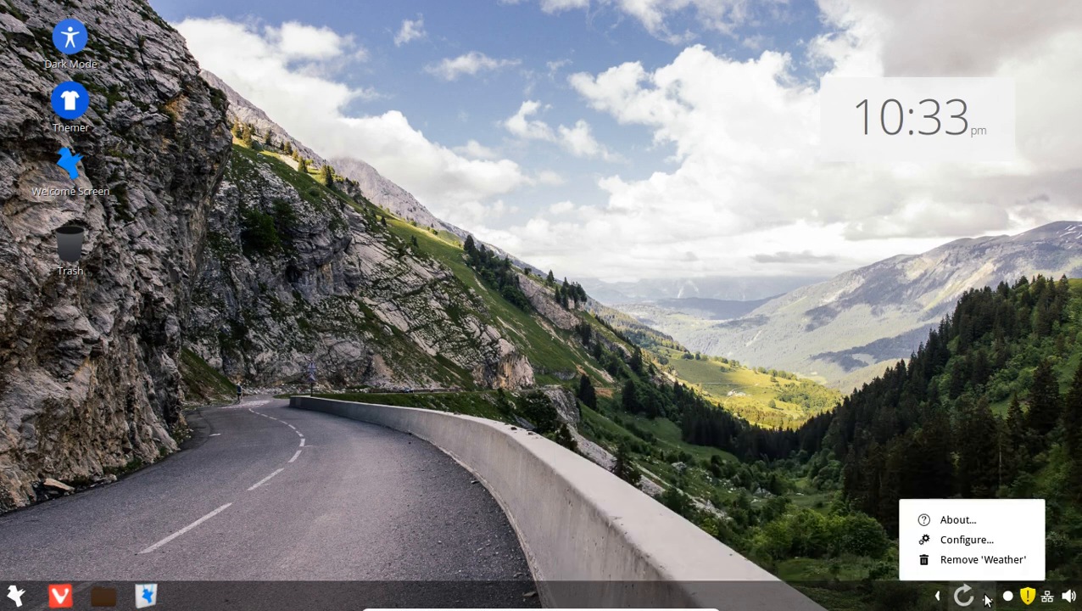
left_click(972, 541)
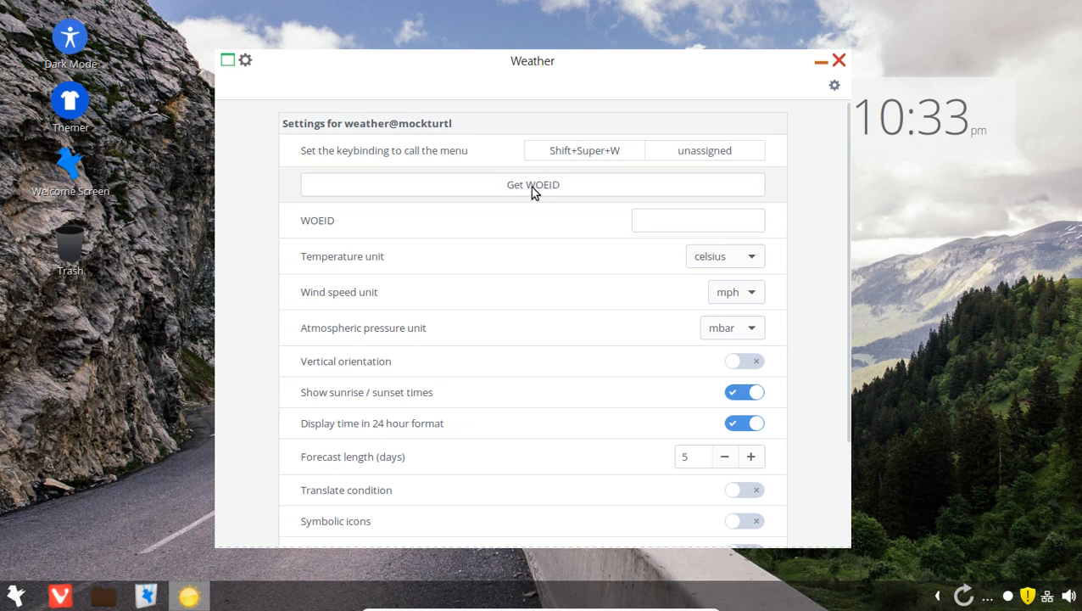
left_click(671, 222)
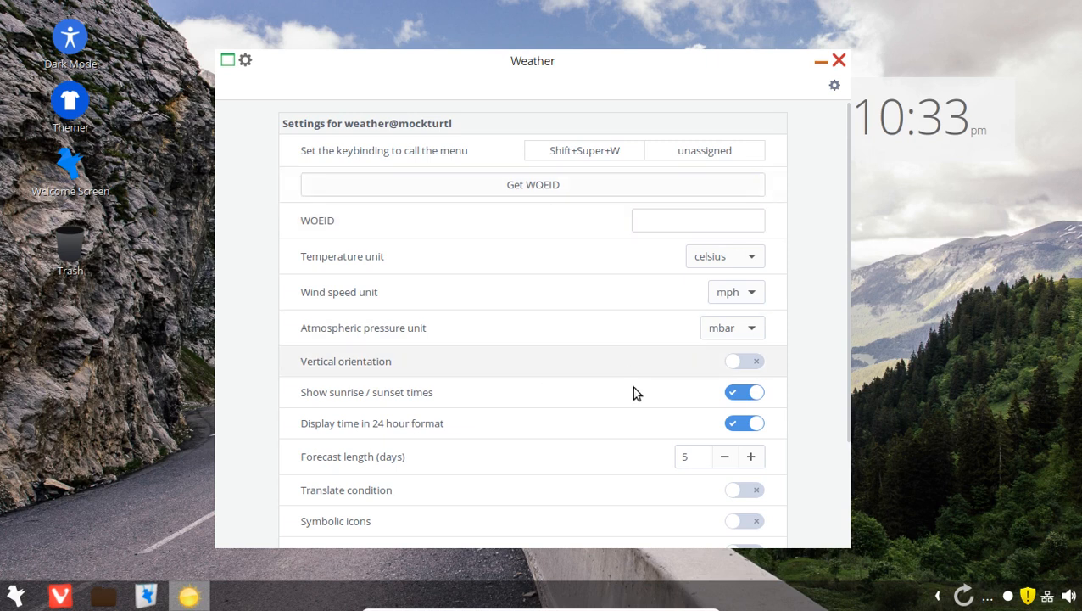
scroll(635, 391, "down", 3)
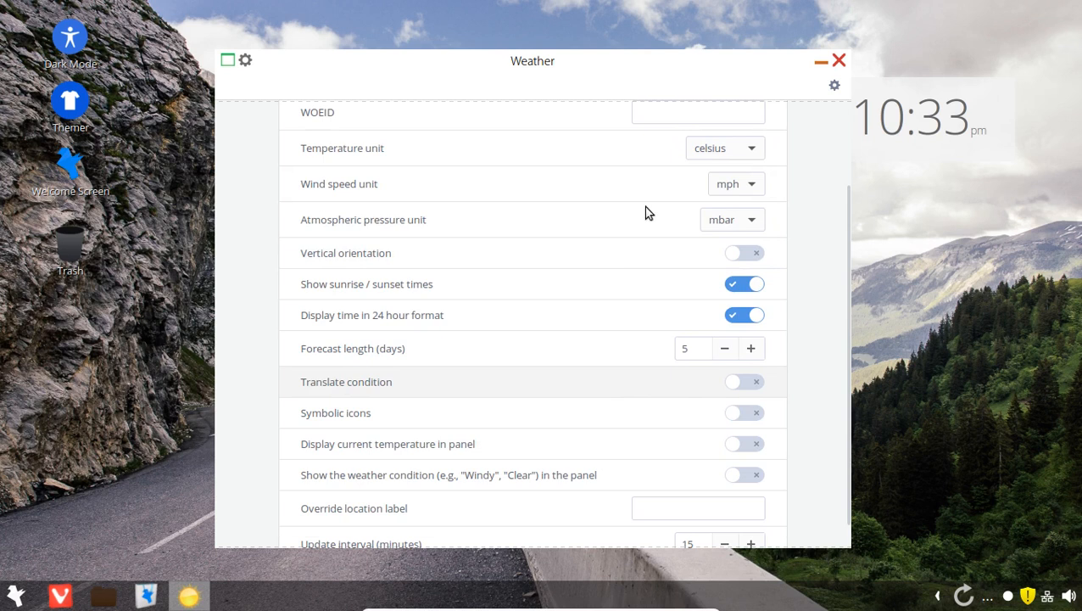
scroll(653, 234, "up", 3)
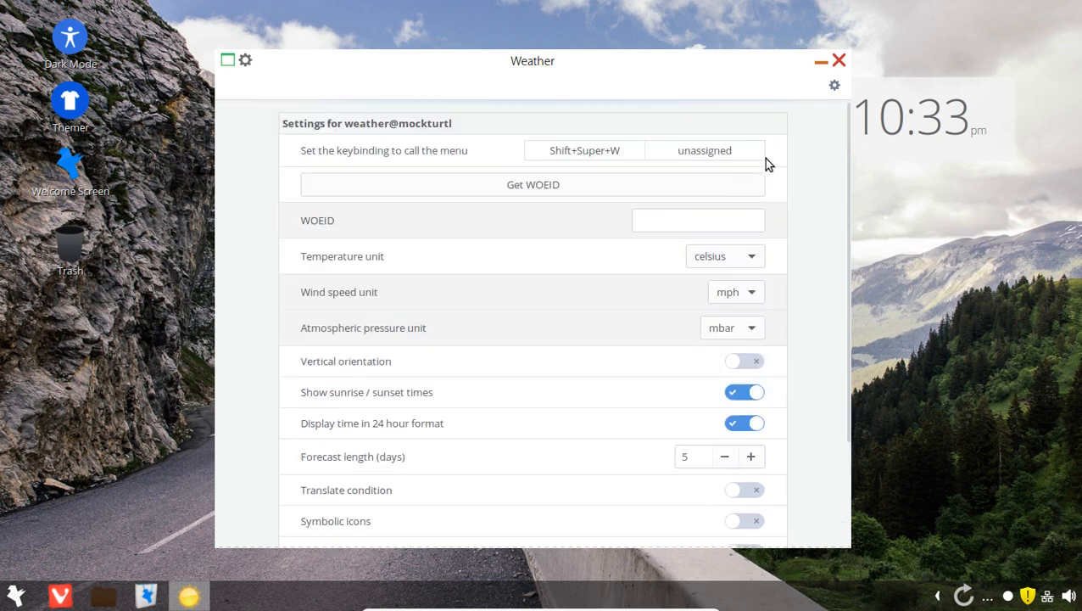
left_click(838, 62)
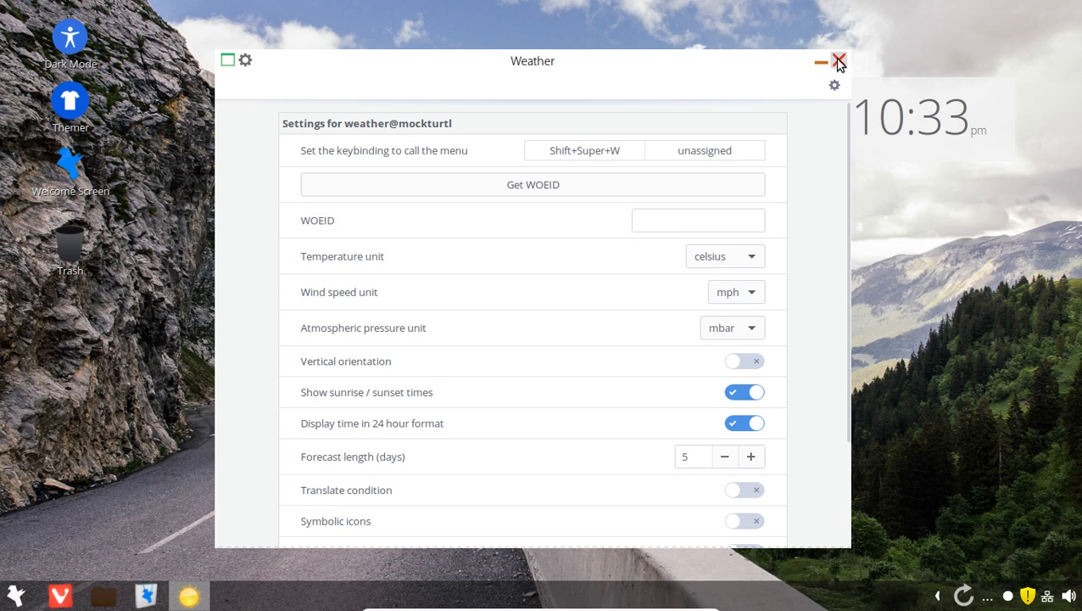
left_click(839, 62)
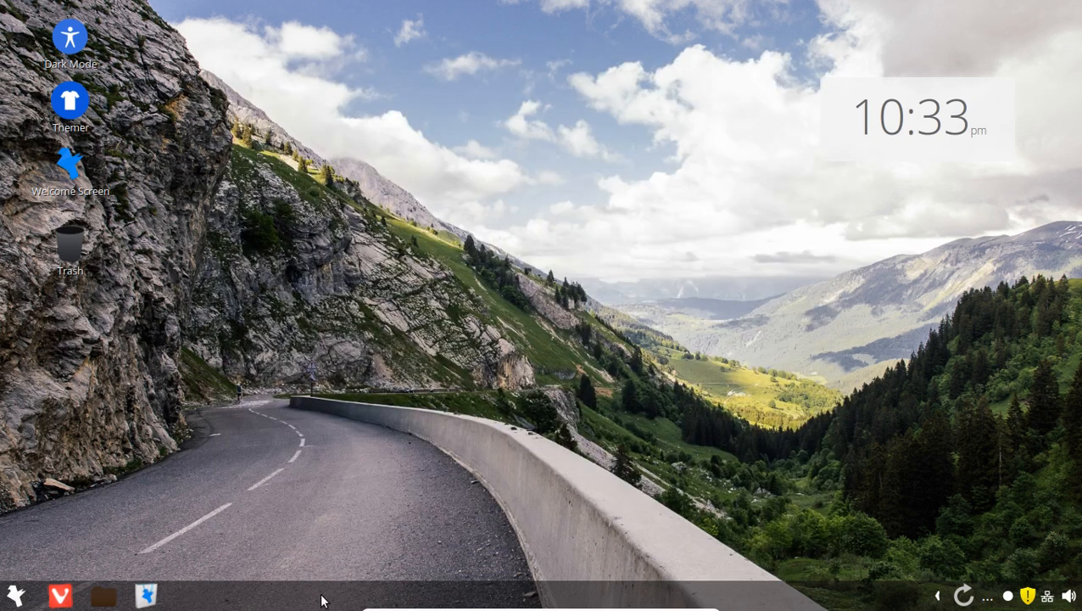
- Open the panel's Applets manager listing installed applets like Configurable Menu and Calendar
left_click(940, 596)
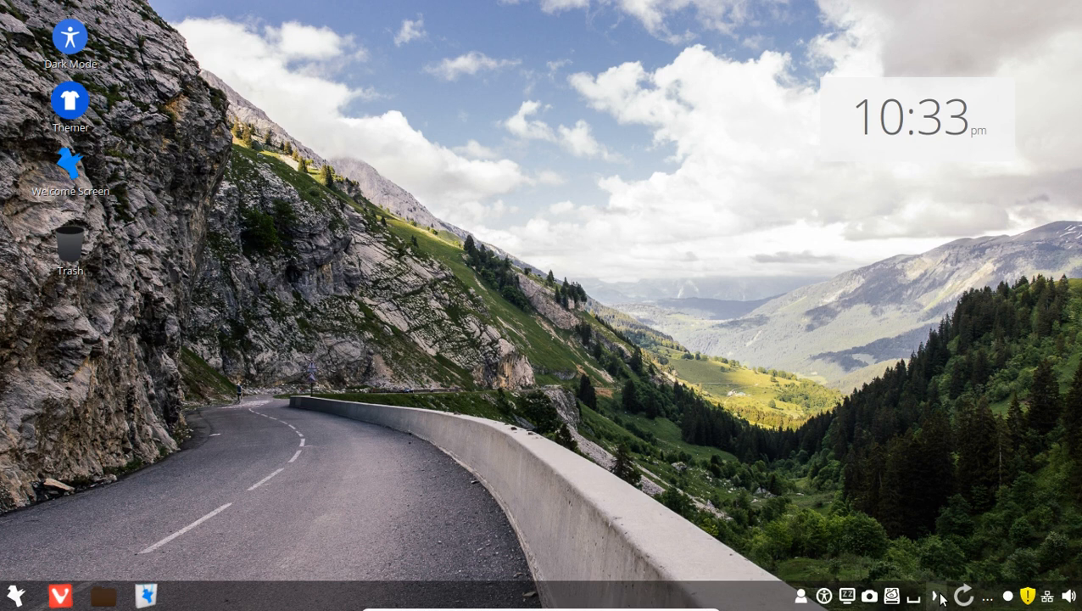
right_click(194, 595)
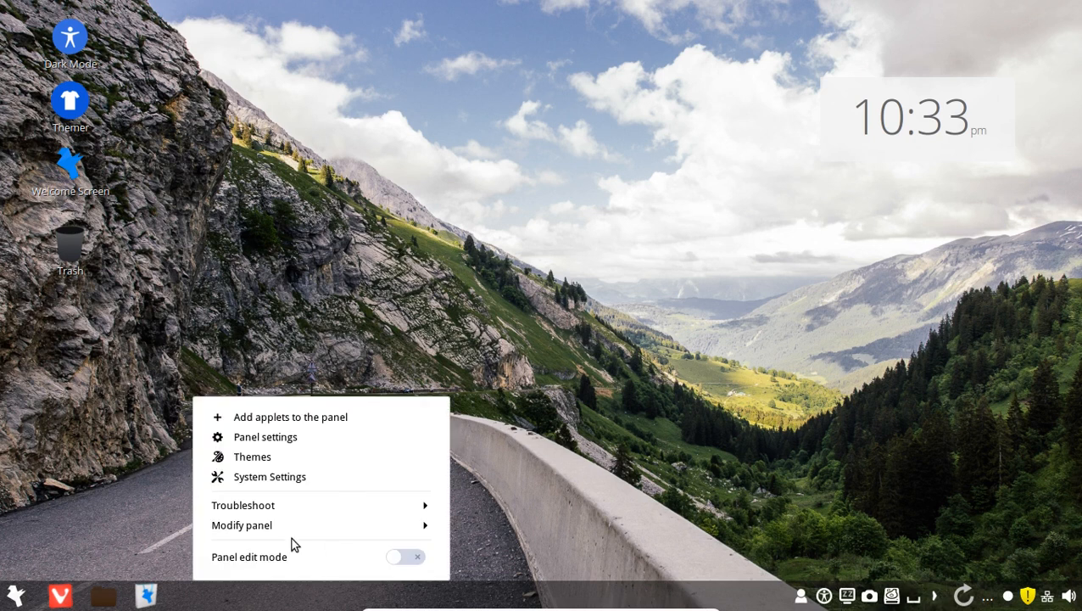
left_click(271, 441)
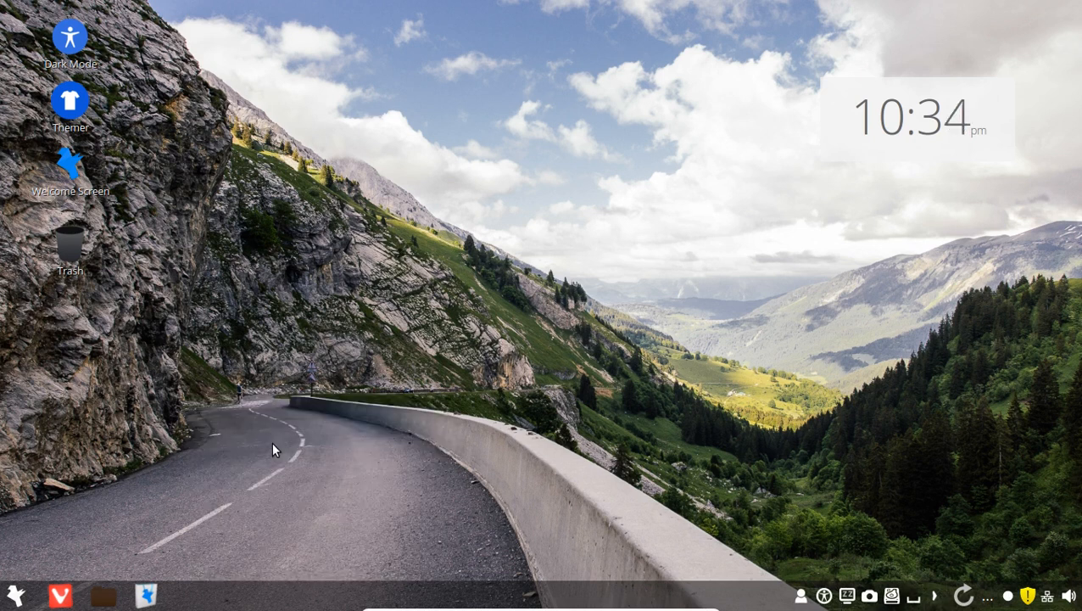
right_click(291, 599)
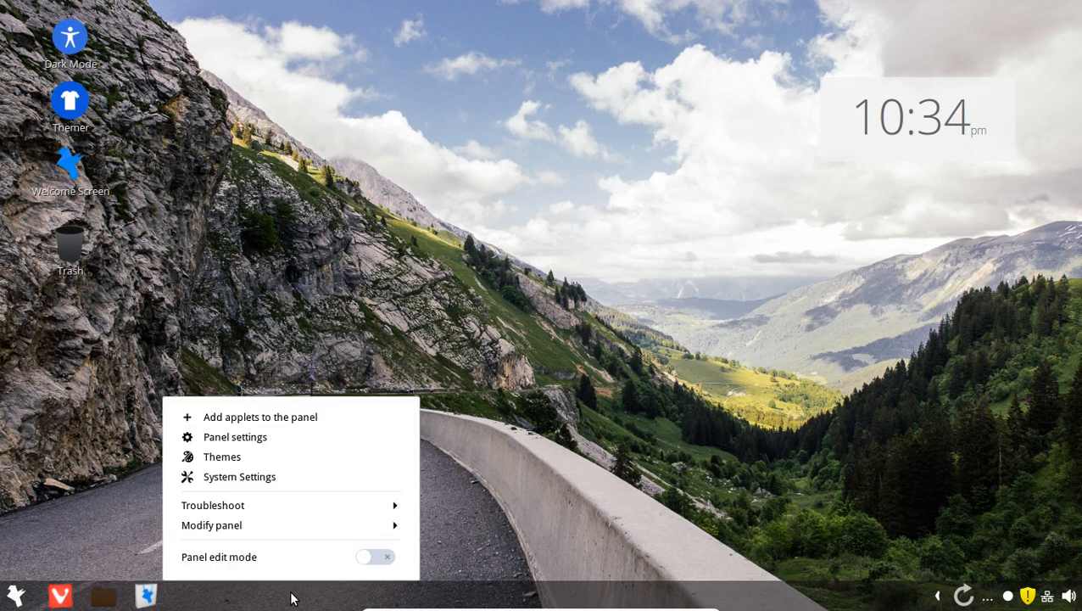
left_click(292, 418)
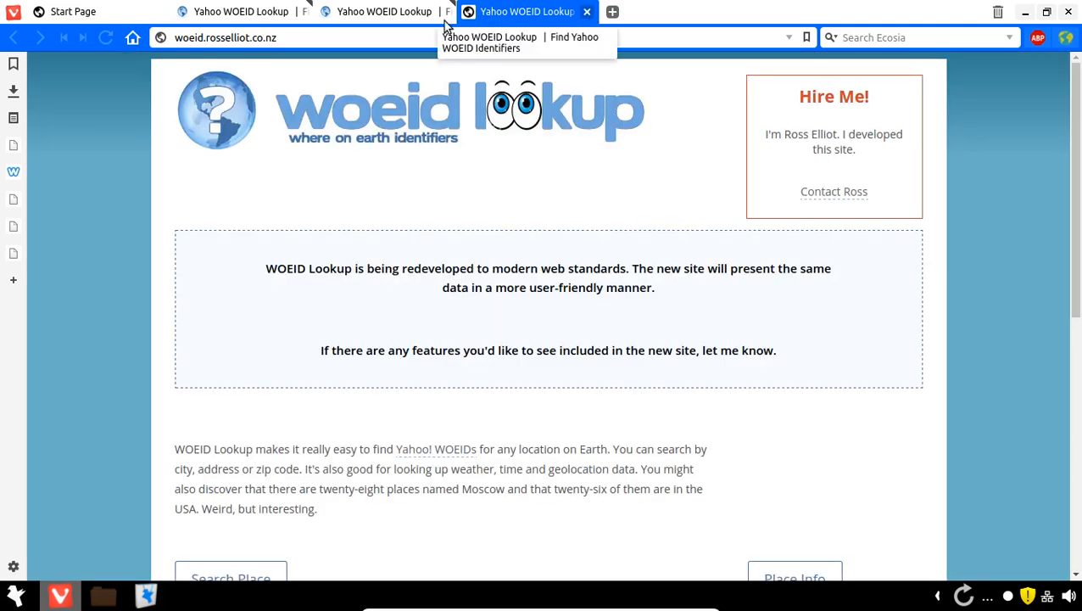
- Close the three WOEID Lookup tabs in Vivaldi, then quit the browser
left_click(587, 12)
left_click(587, 12)
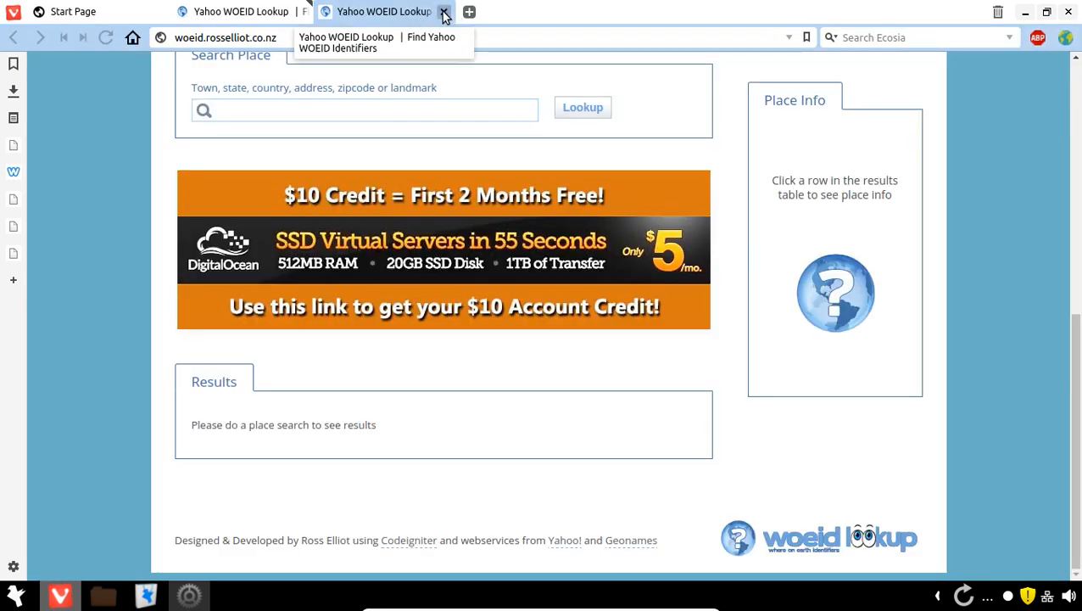
left_click(443, 12)
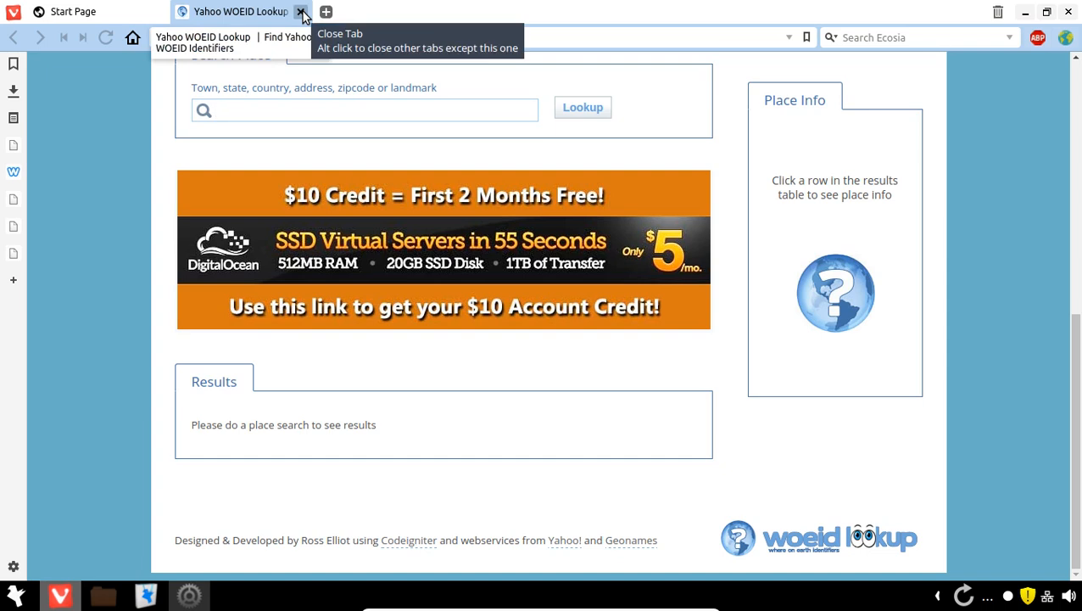
left_click(301, 12)
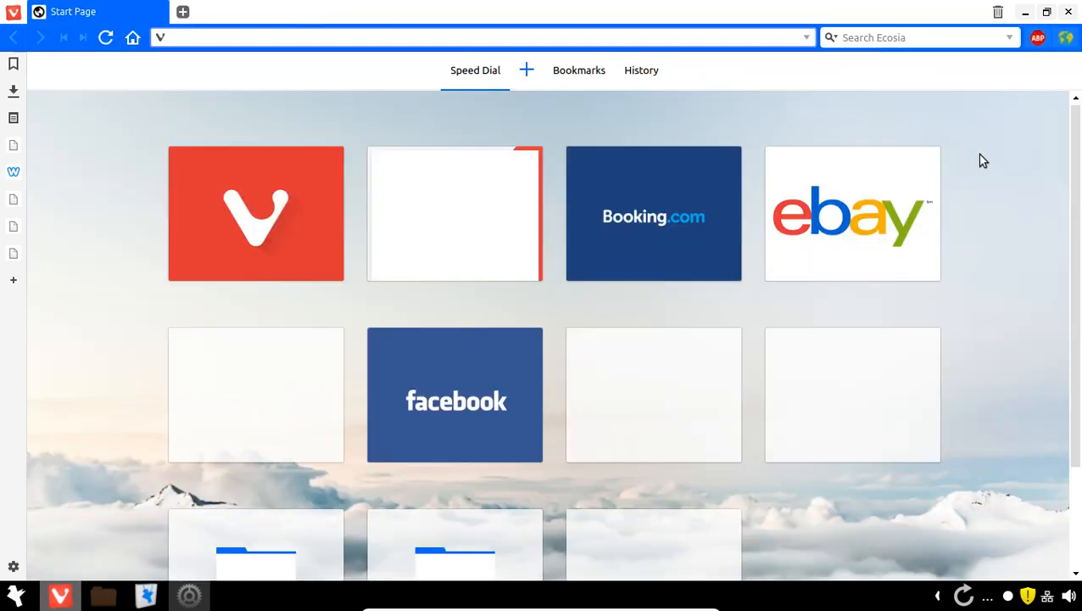
left_click(1065, 14)
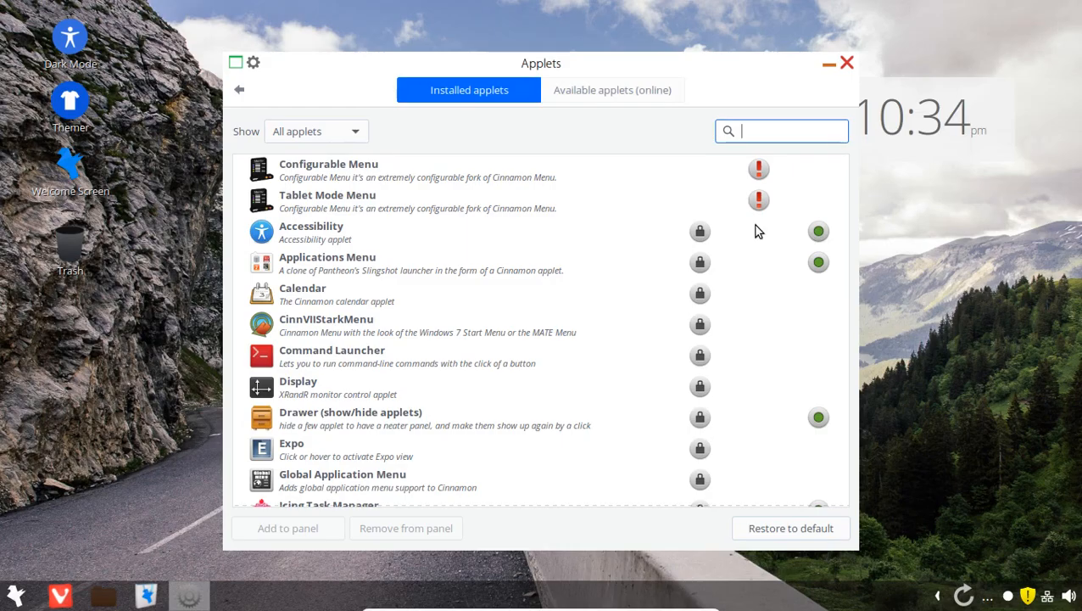
- Browse the 'Available applets (online)' list, then close the Applets window
left_click(611, 91)
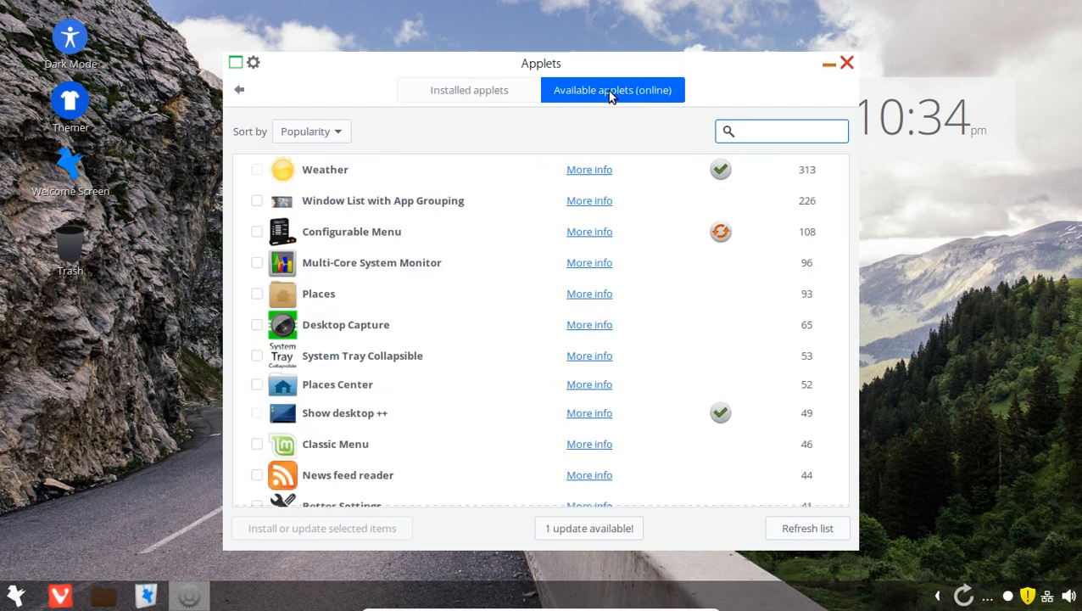
scroll(579, 294, "down", 2)
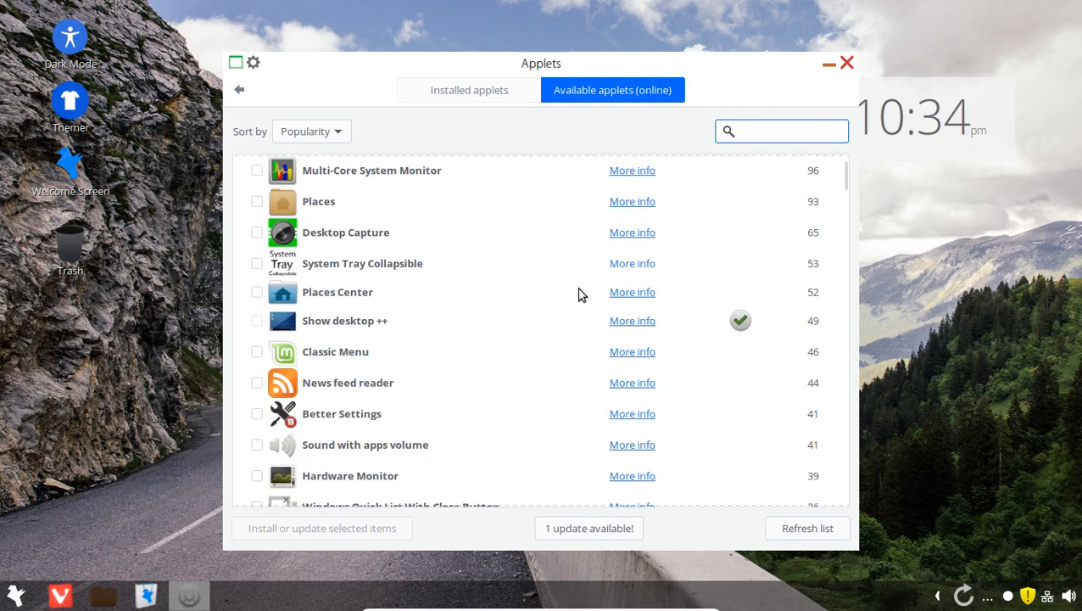
scroll(633, 307, "down", 12)
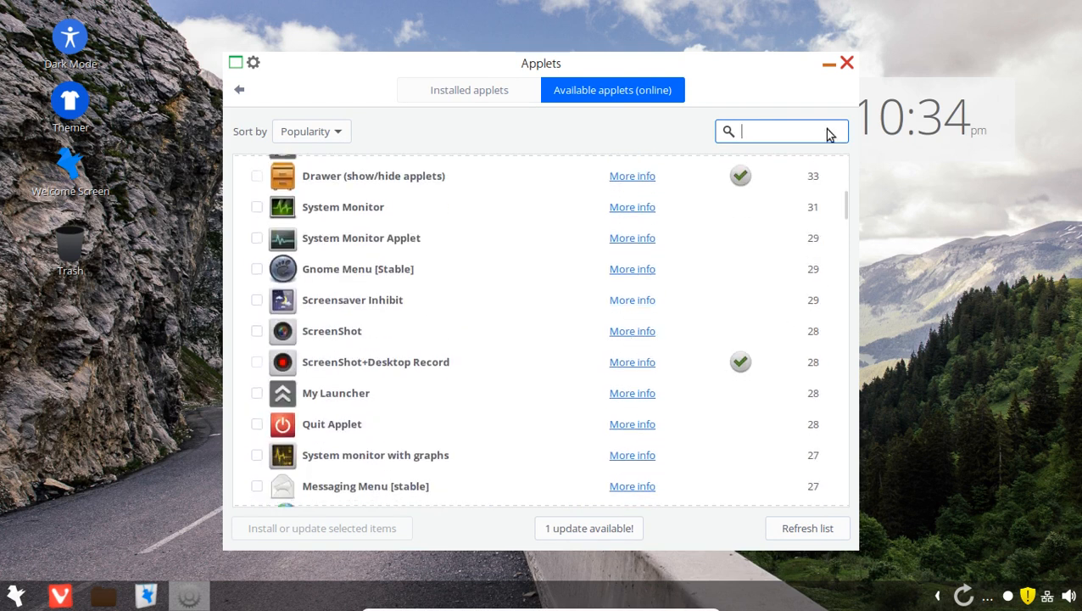
left_click(846, 63)
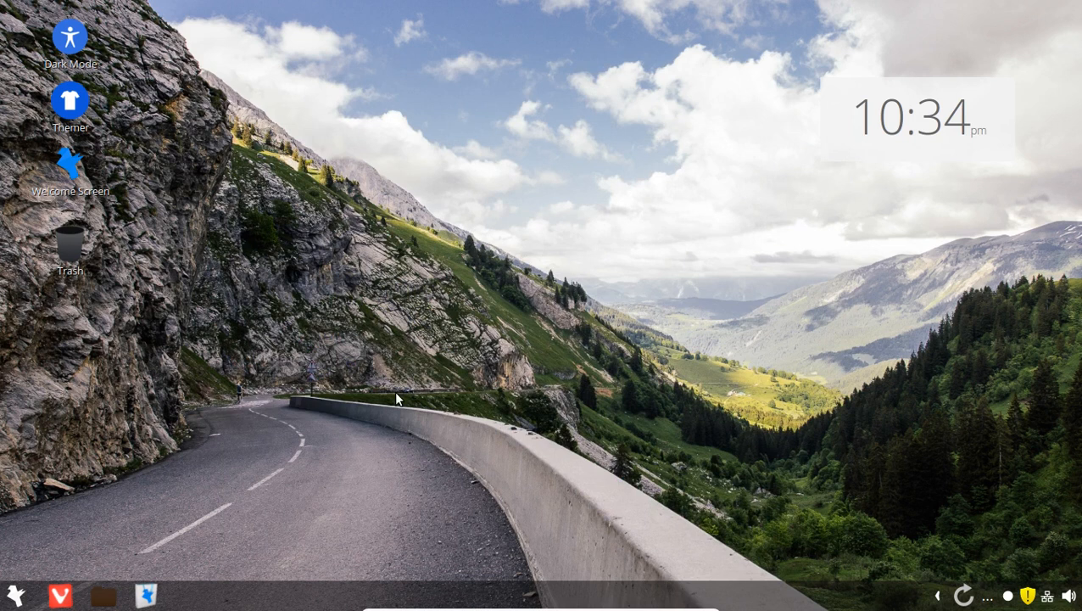
- Launch Themer and browse its Windows, Apple, Linux and Google theme tabs
left_click(73, 113)
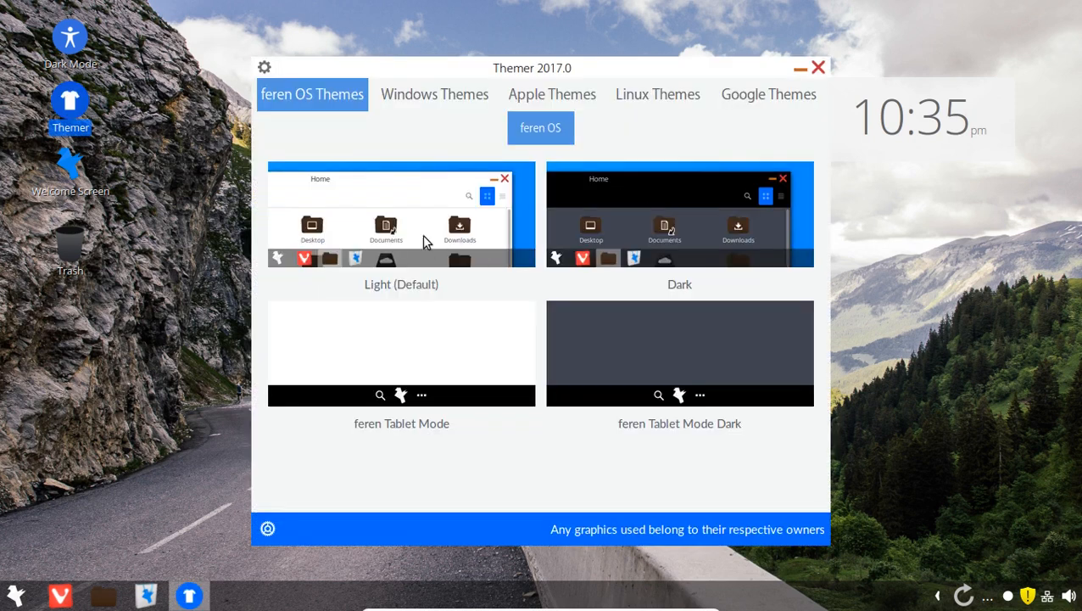
left_click(422, 103)
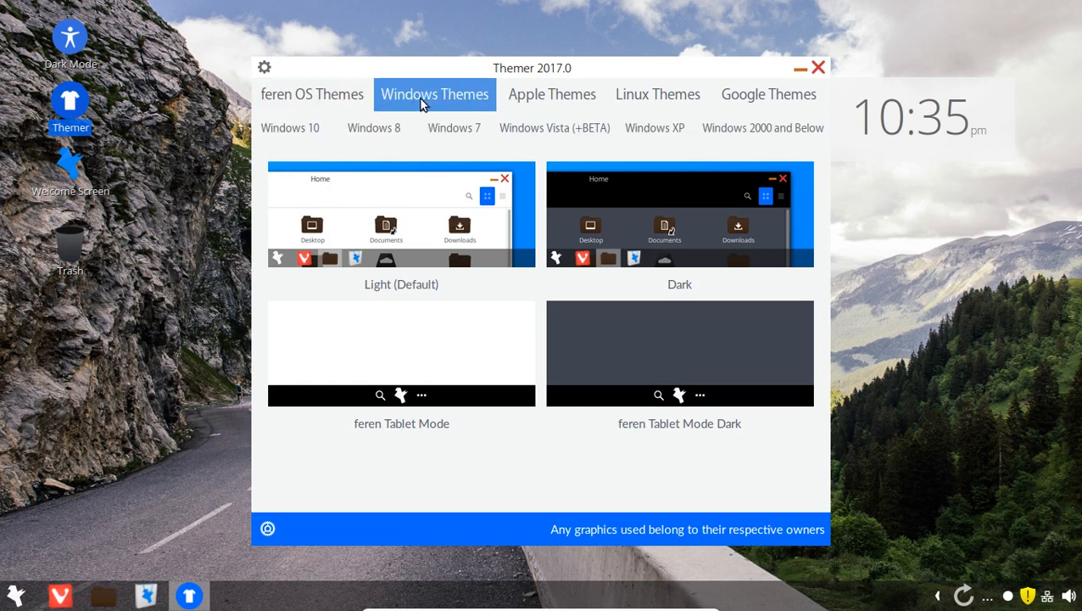
left_click(548, 100)
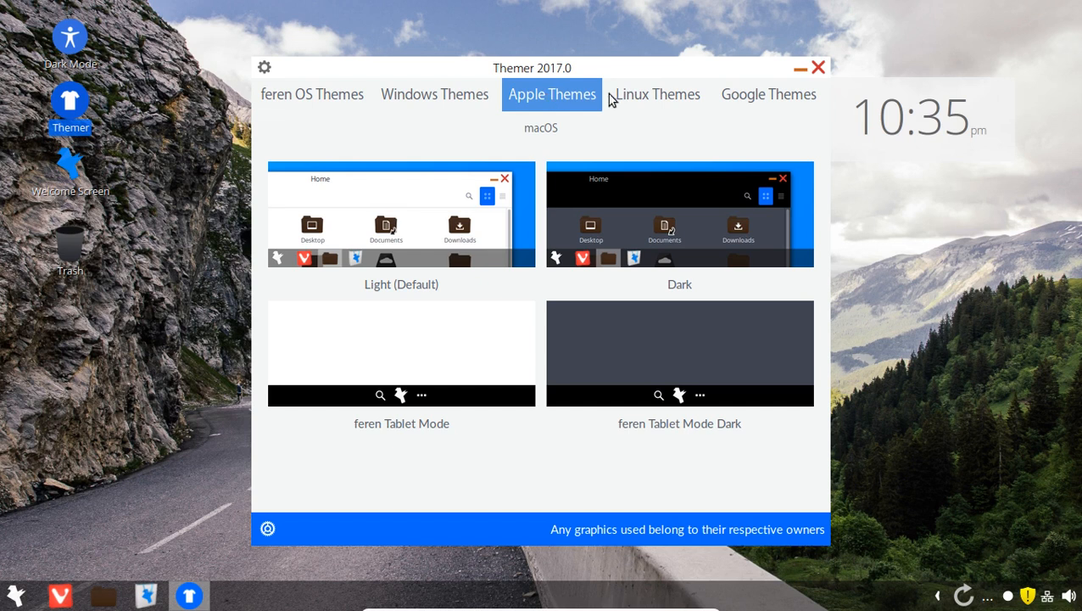
left_click(640, 100)
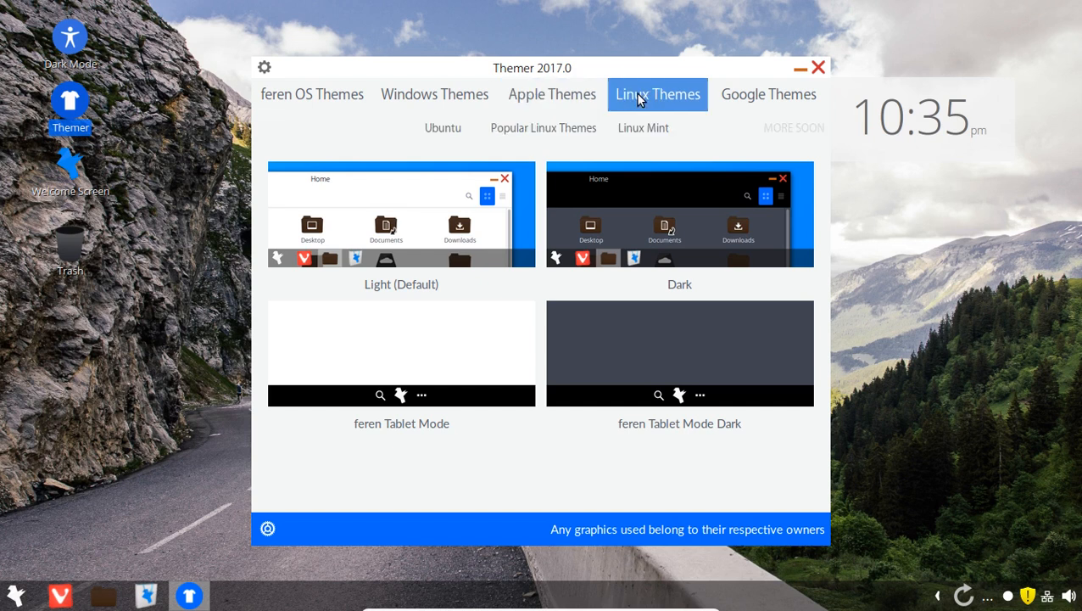
left_click(758, 99)
left_click(447, 102)
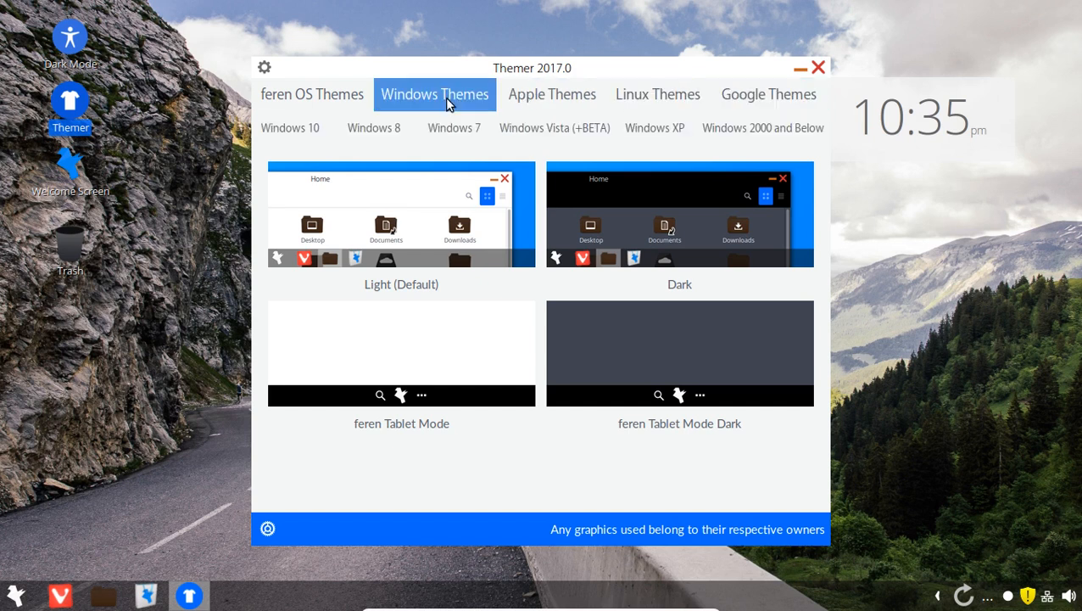
- Preview the Windows 7, Windows XP and Windows 2000-and-older theme sets
left_click(454, 127)
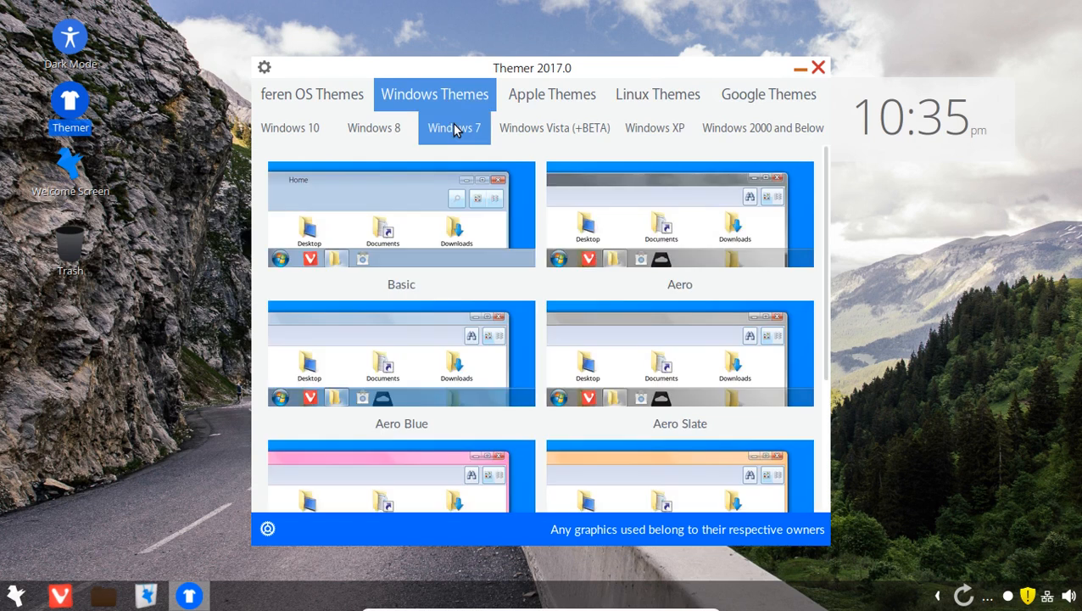
left_click(15, 595)
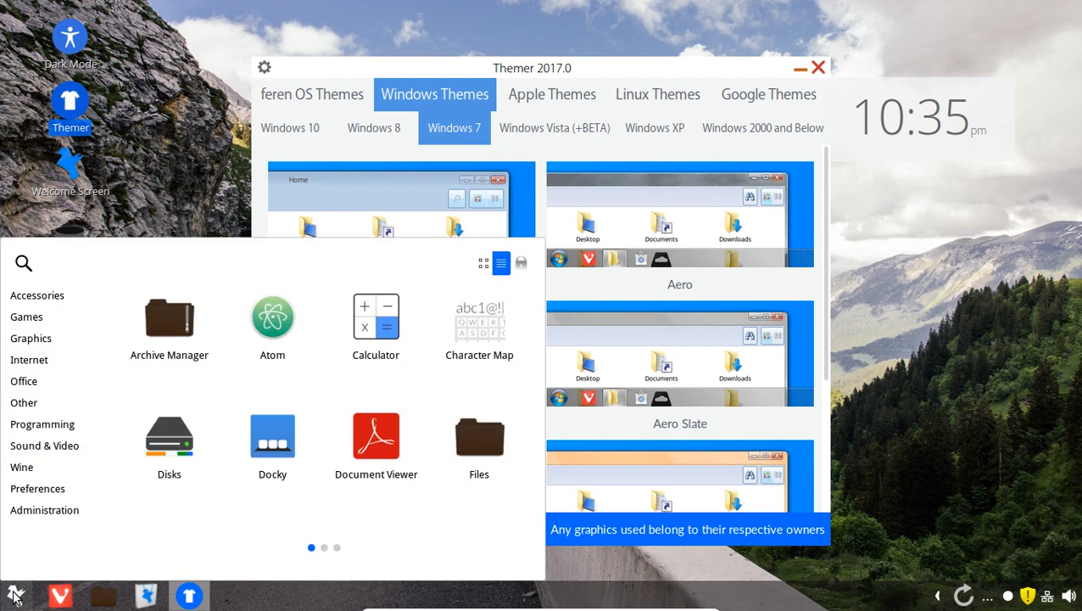
left_click(15, 595)
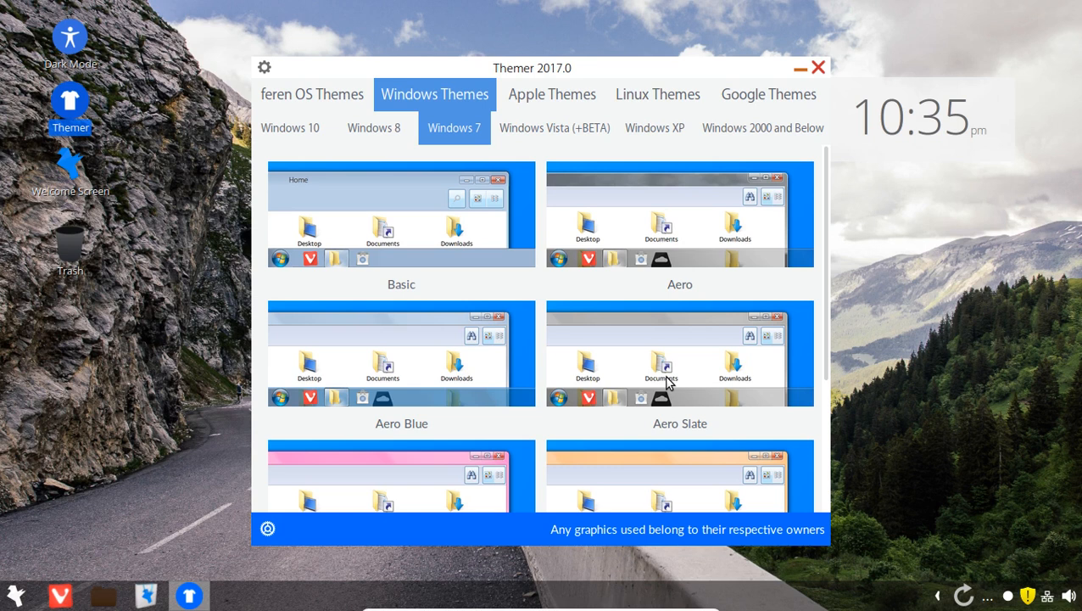
left_click(669, 133)
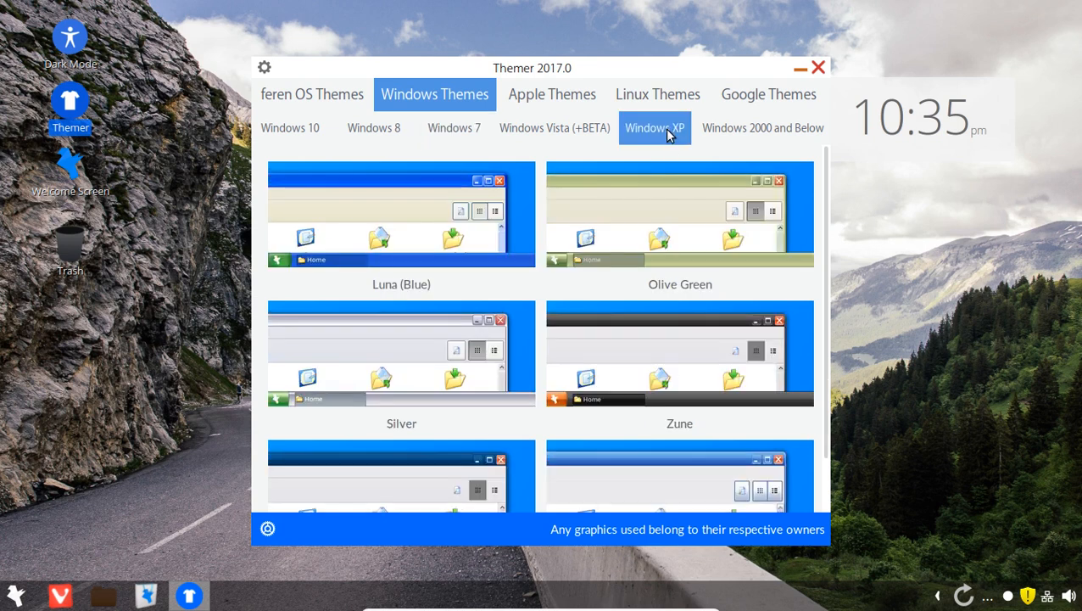
left_click(743, 134)
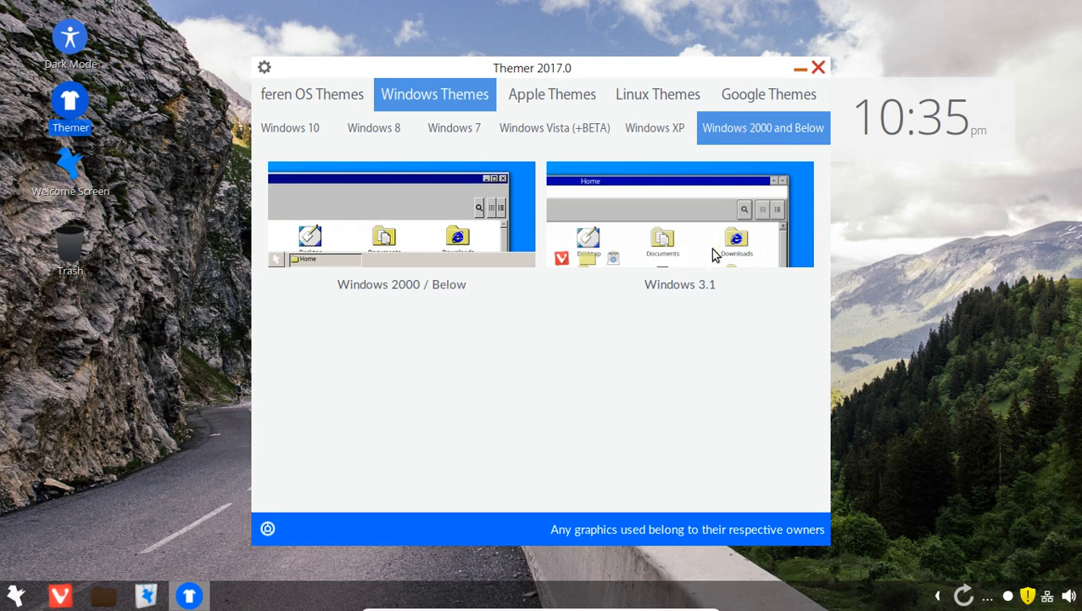
- Look over the macOS and feren OS themes, then show the Windows 10 Light and Dark previews
left_click(541, 96)
left_click(547, 127)
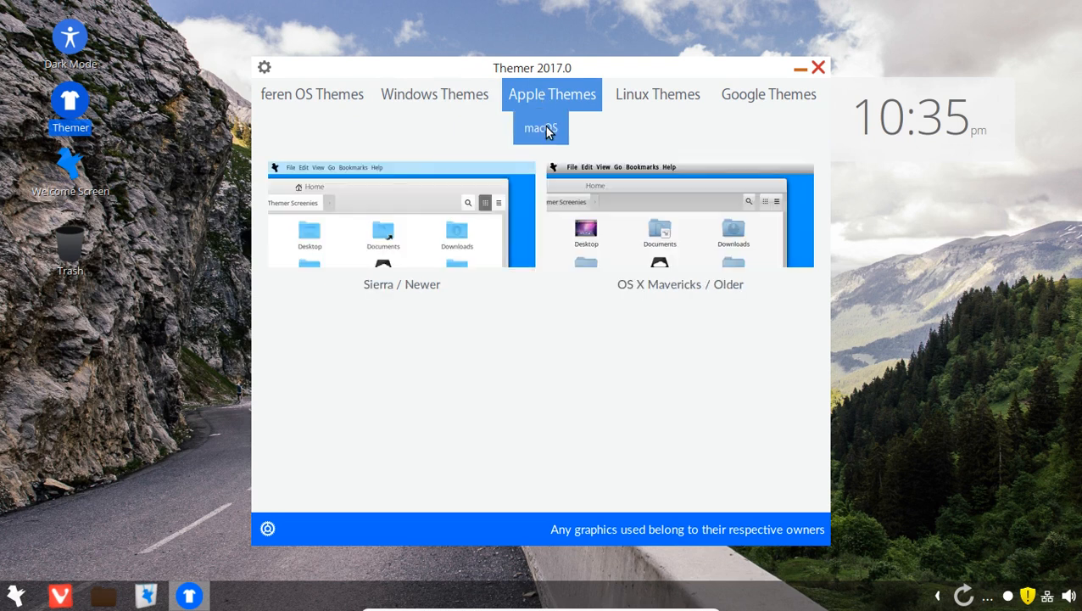
left_click(339, 100)
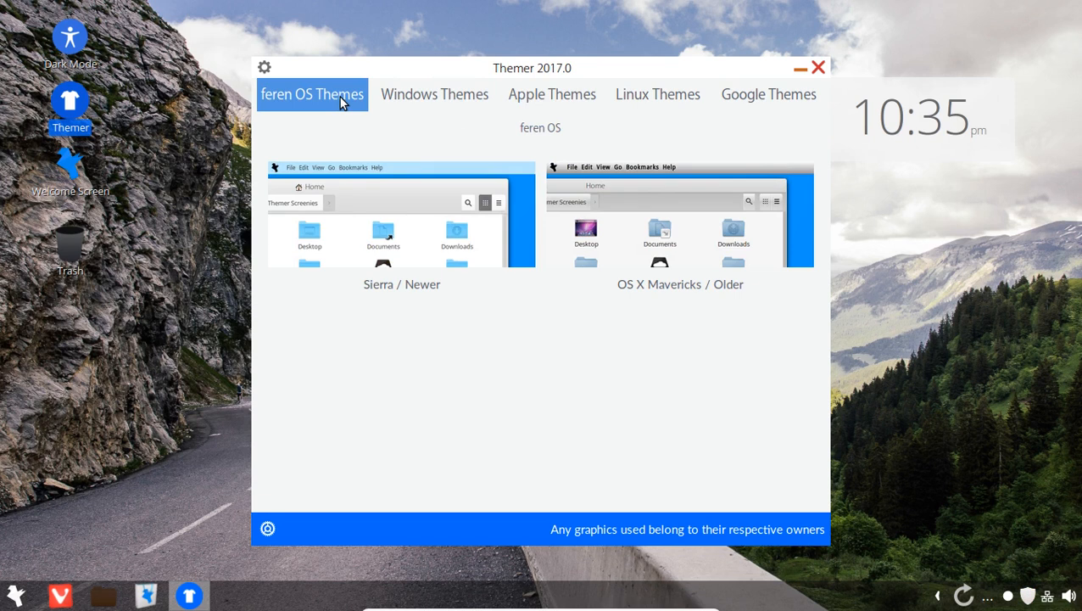
left_click(414, 98)
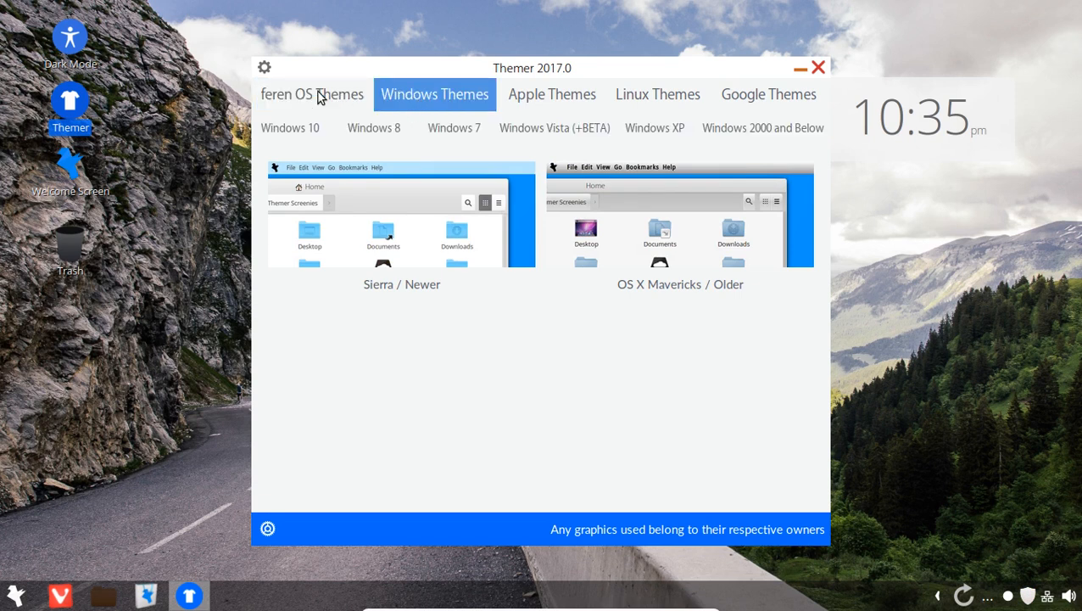
left_click(319, 97)
left_click(414, 98)
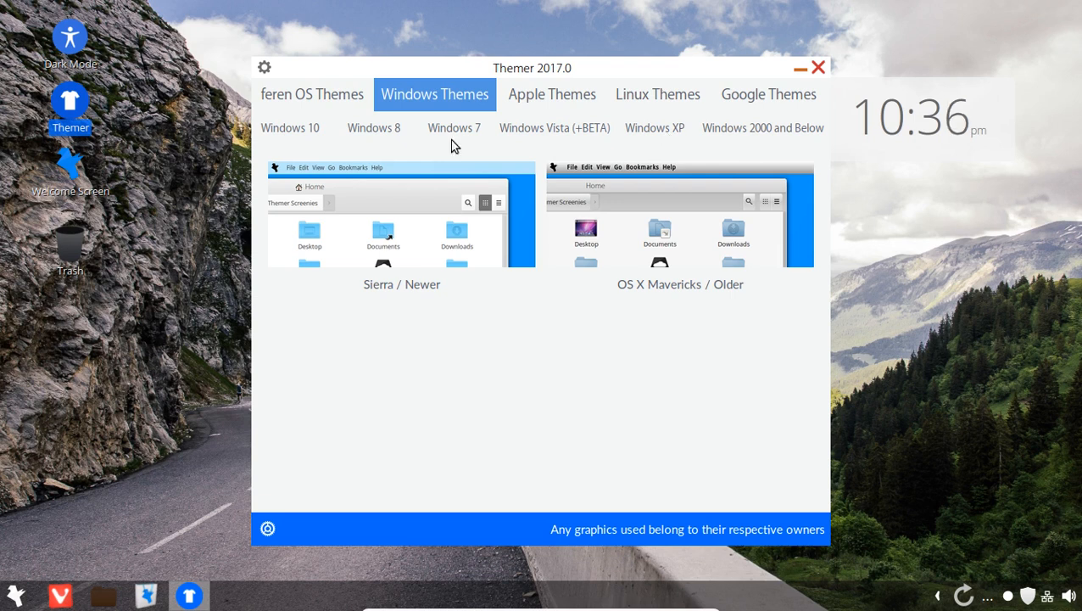
left_click(287, 125)
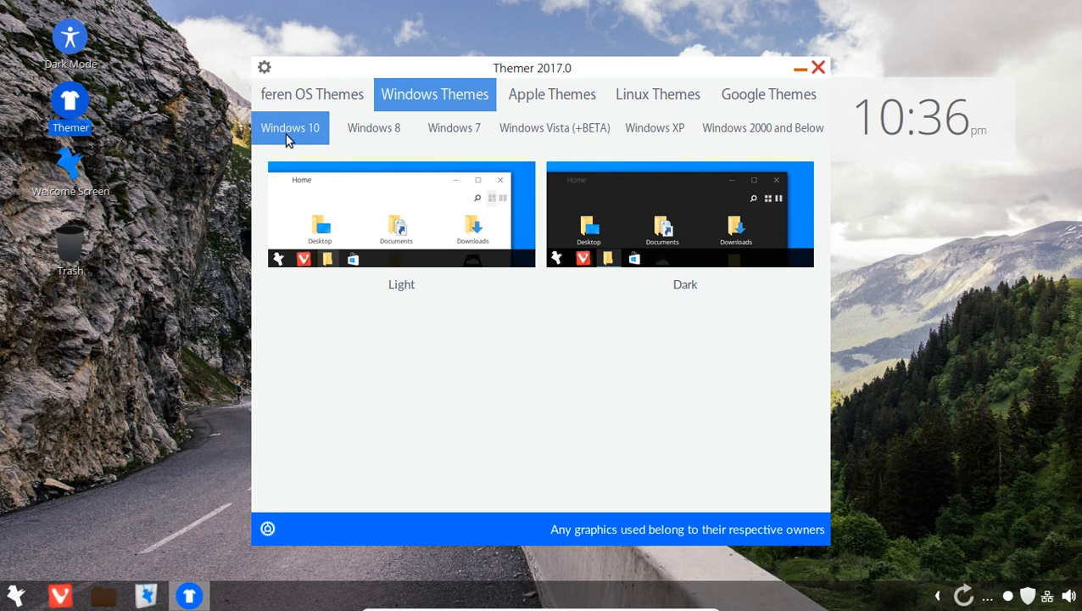
- Apply the Windows 10 Dark theme and check the desktop's right-click menu
left_click(675, 216)
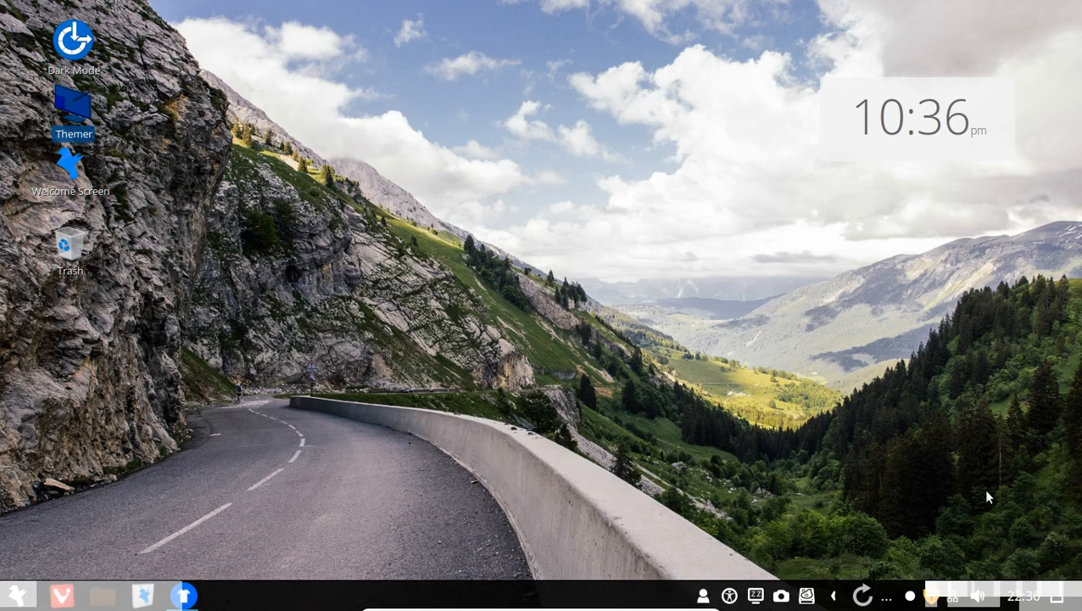
right_click(469, 264)
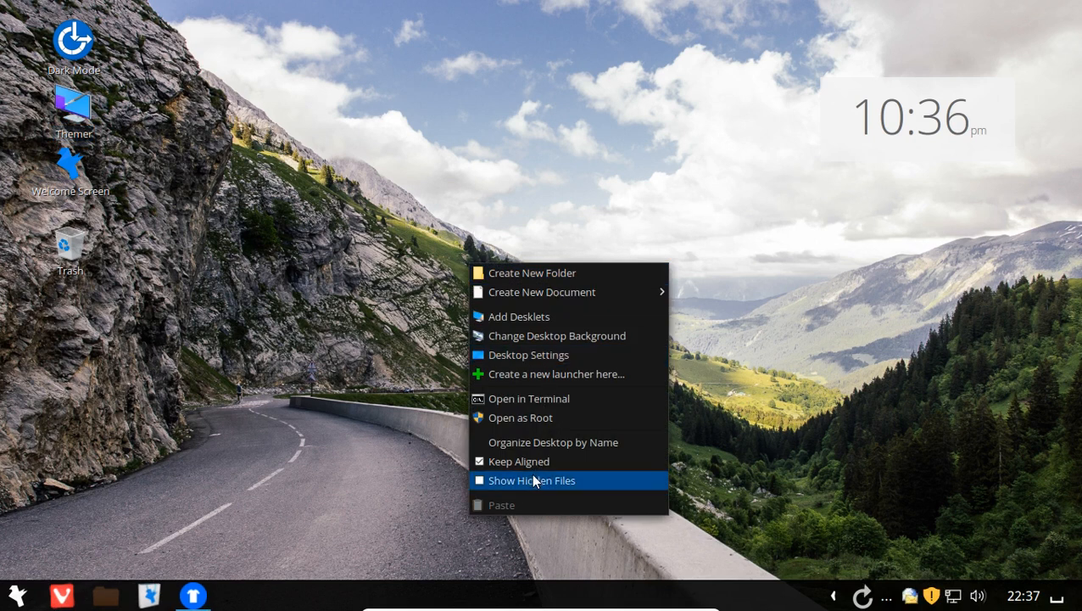
left_click(406, 225)
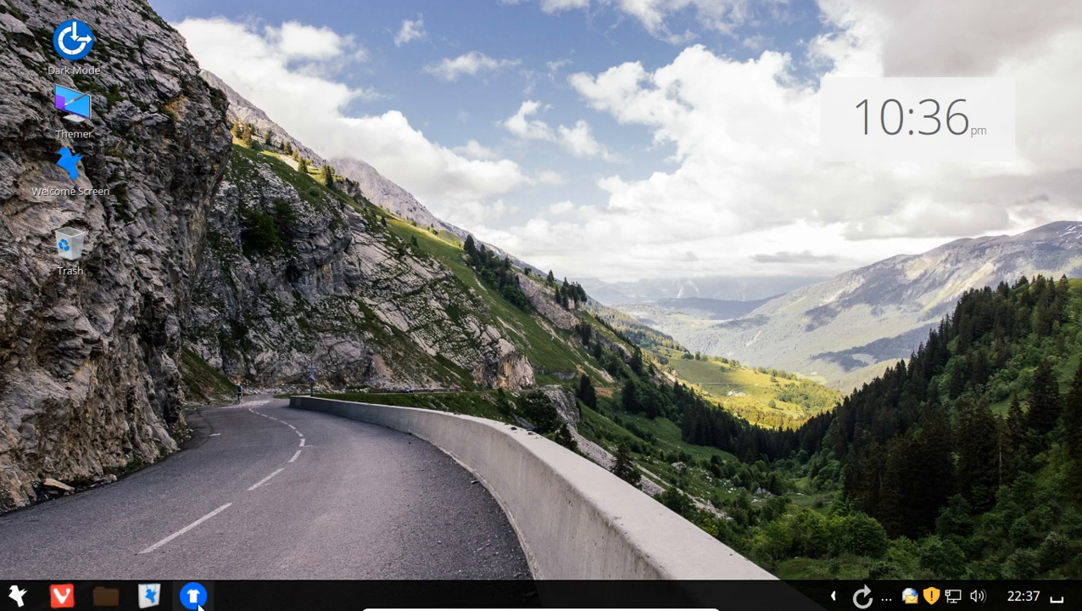
- Browse Pictures, Music and Trash in the dark-styled file manager, then close it
mouse_move(152, 600)
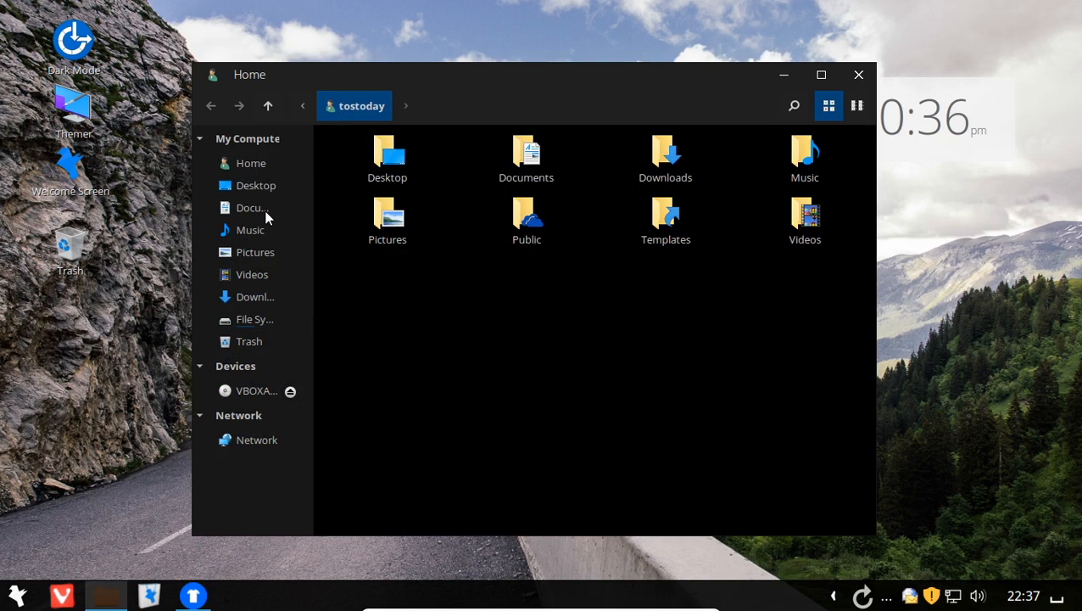
left_click(254, 251)
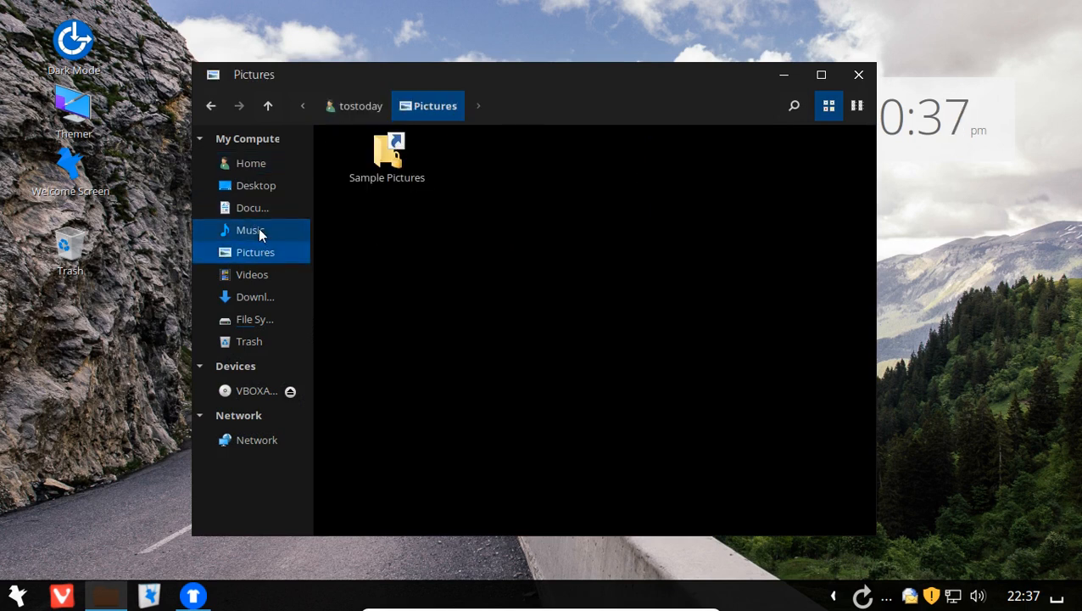
left_click(258, 229)
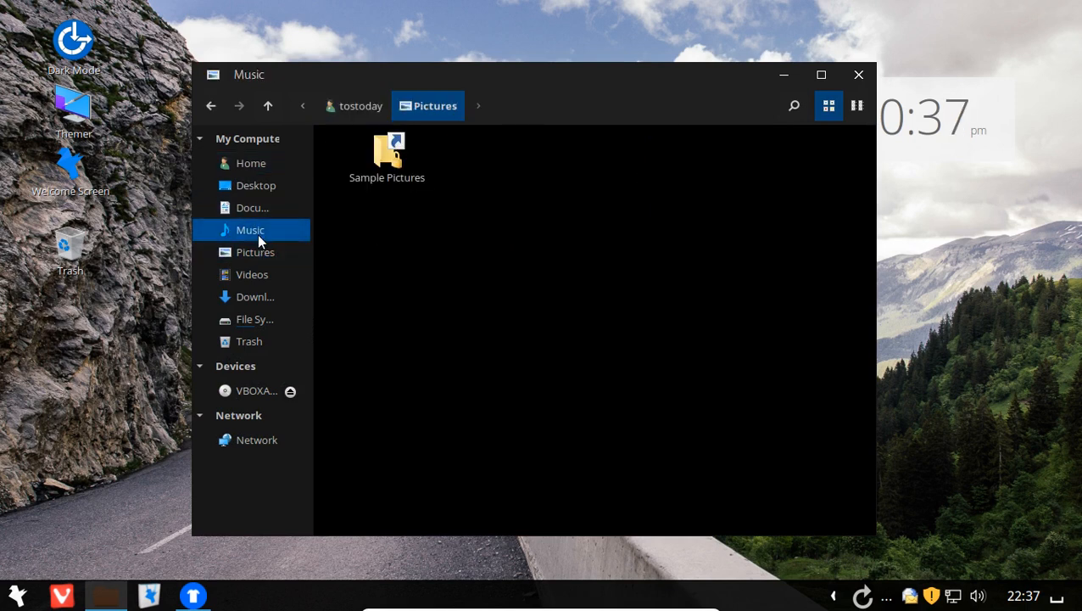
left_click(248, 339)
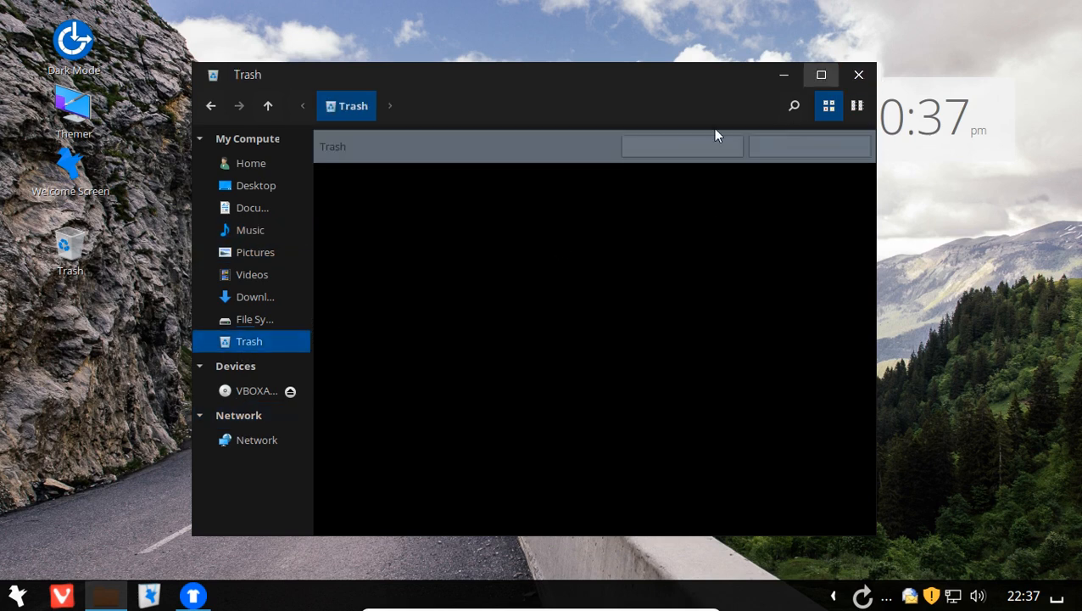
left_click(859, 76)
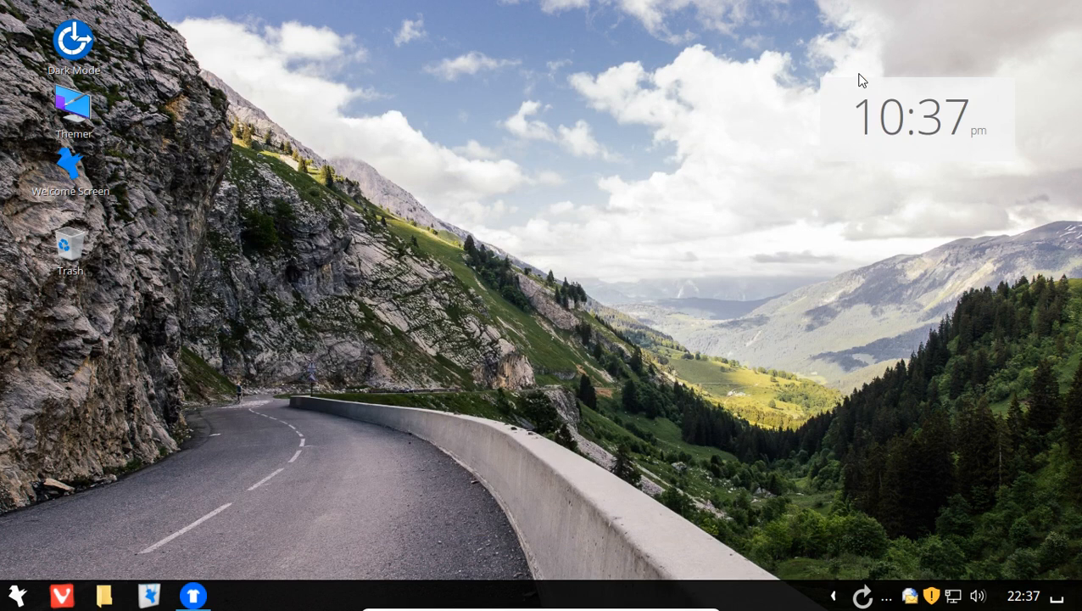
- In the app menu's All Applications view, browse Internet, Office, Programming, Sound & Video, Wine, Administration and Preferences
left_click(17, 593)
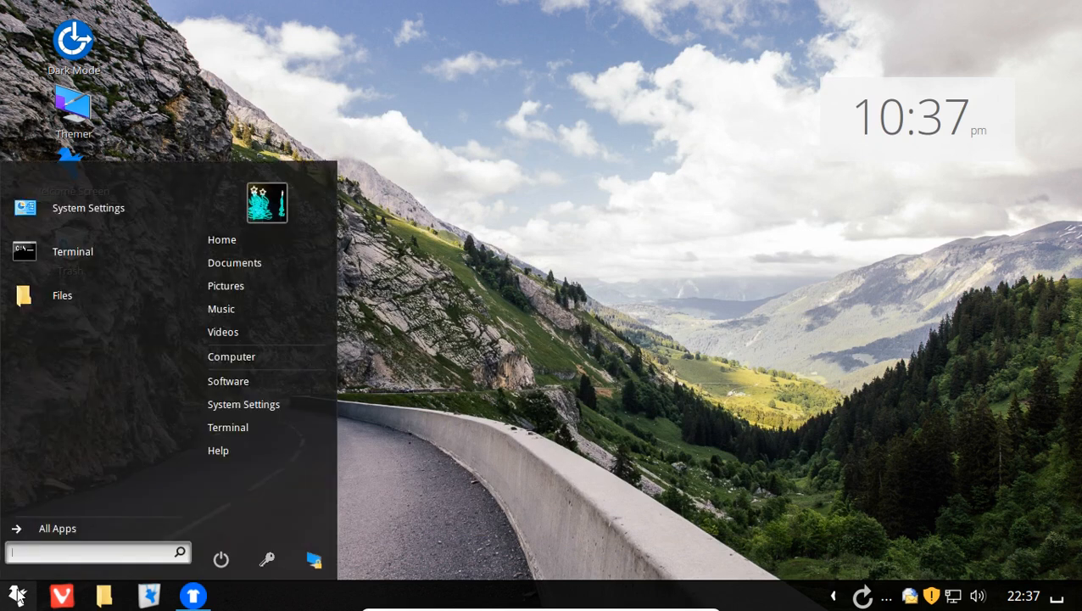
left_click(57, 529)
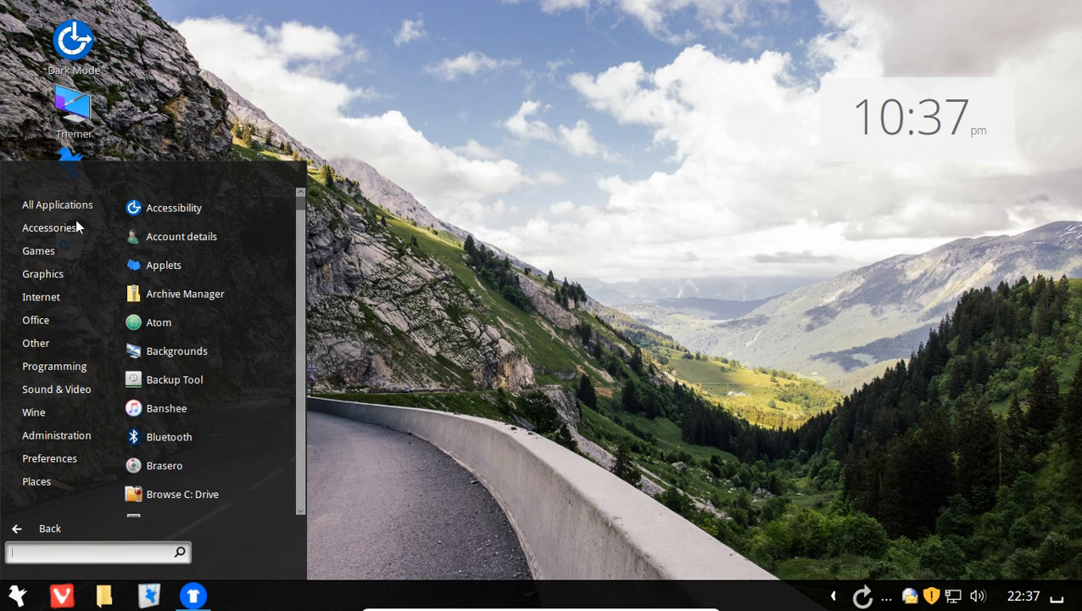
mouse_move(55, 249)
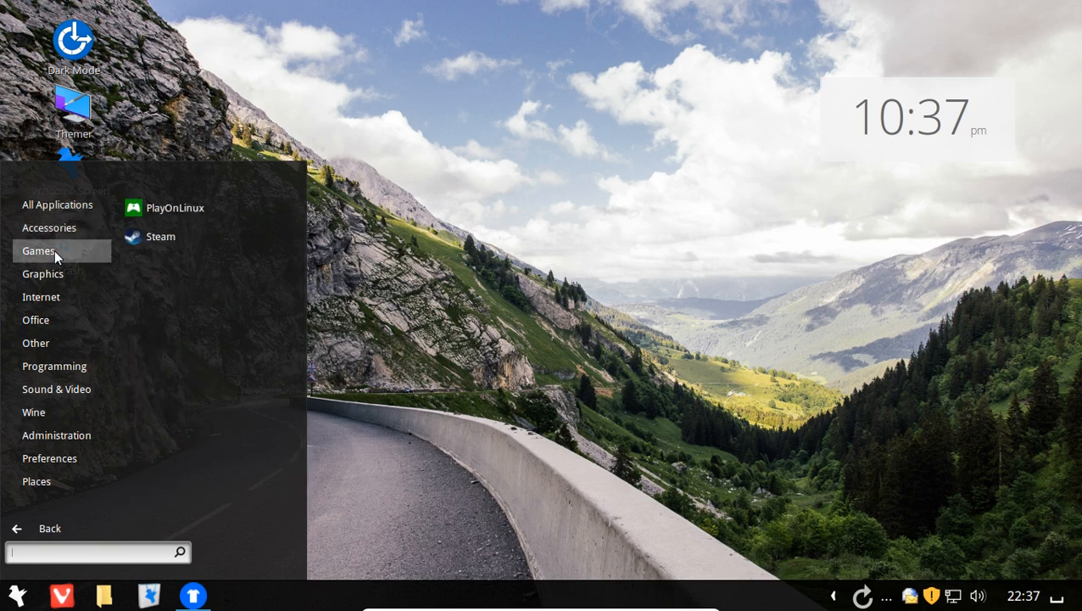
mouse_move(48, 274)
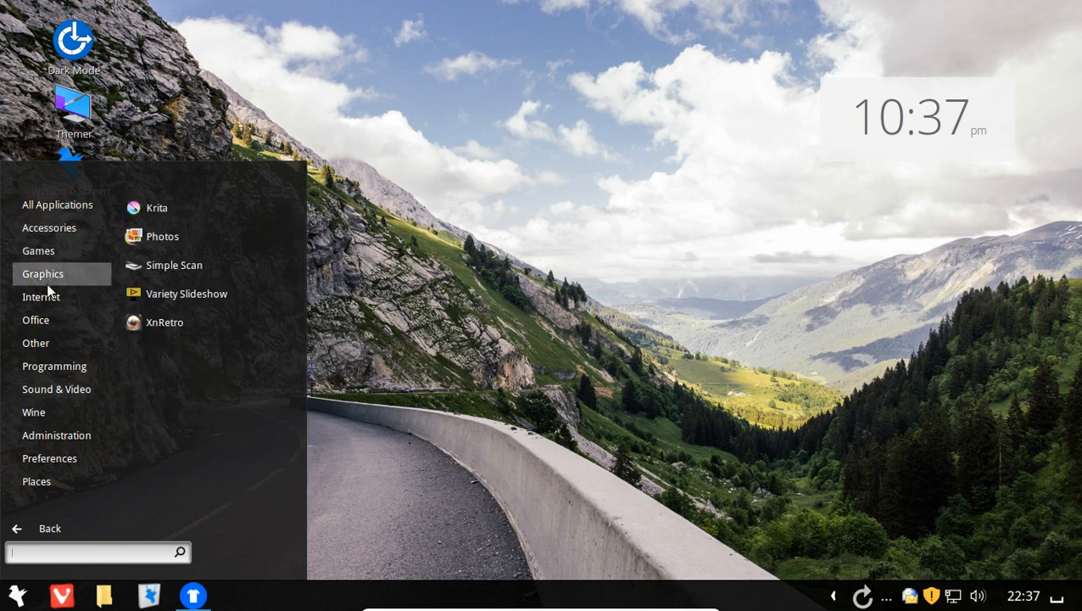
mouse_move(49, 297)
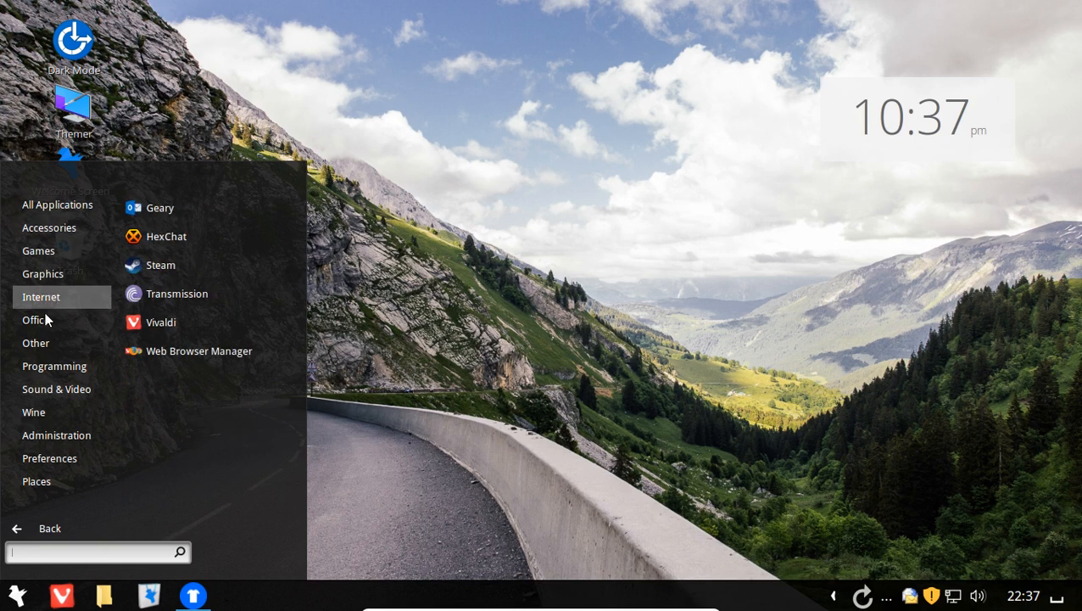
mouse_move(47, 318)
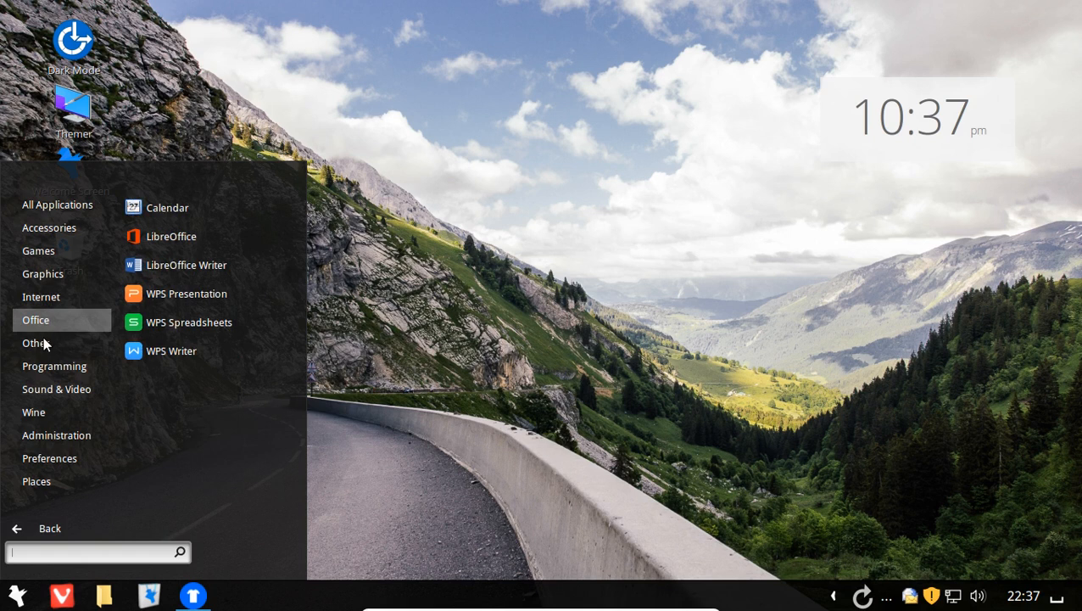
mouse_move(42, 367)
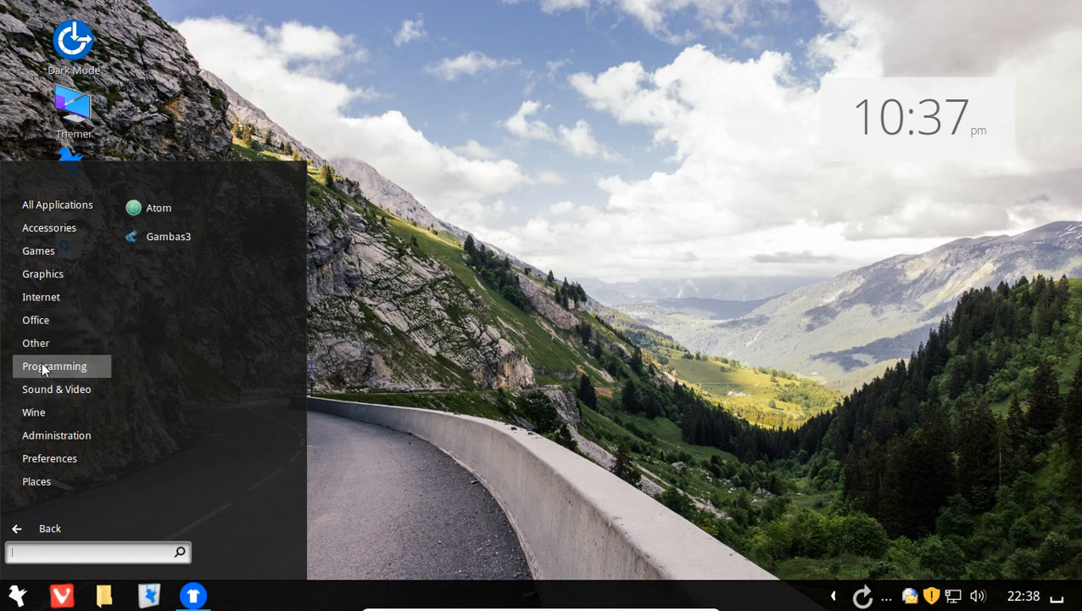
mouse_move(40, 387)
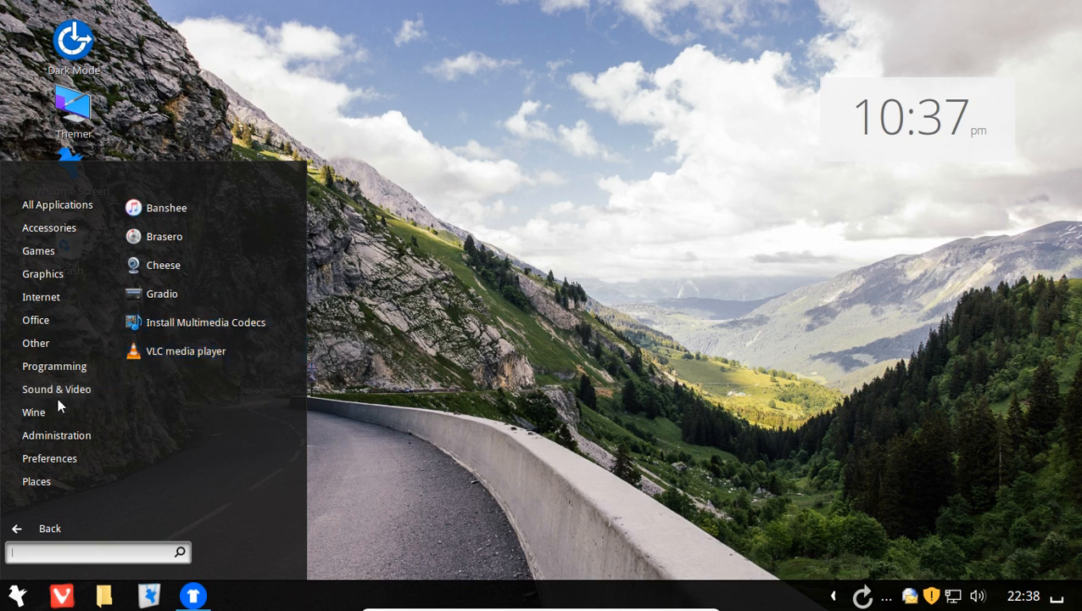
mouse_move(45, 413)
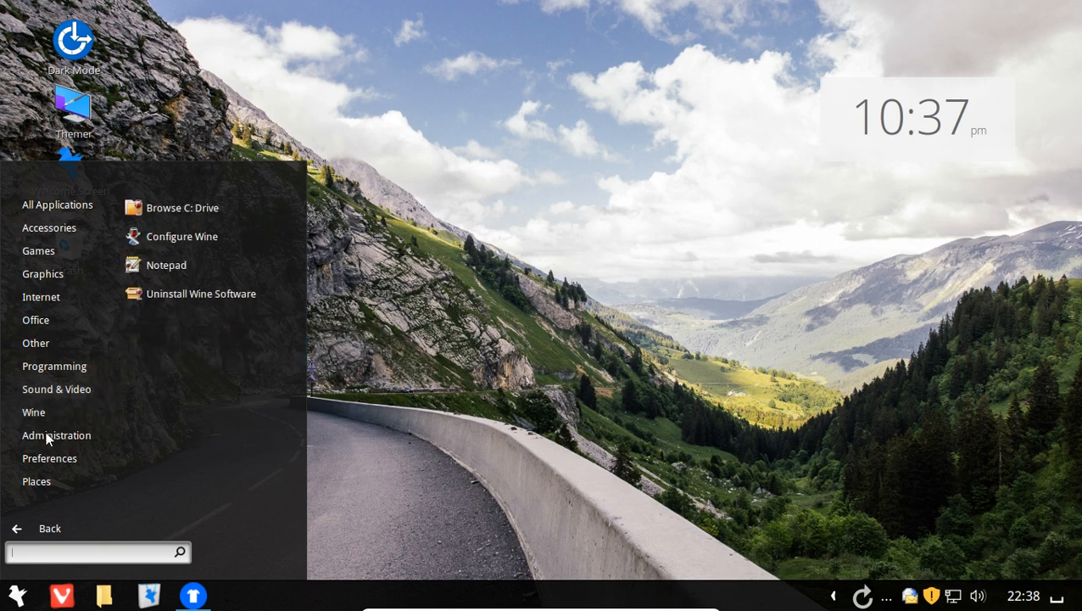
mouse_move(46, 437)
scroll(208, 462, "down", 6)
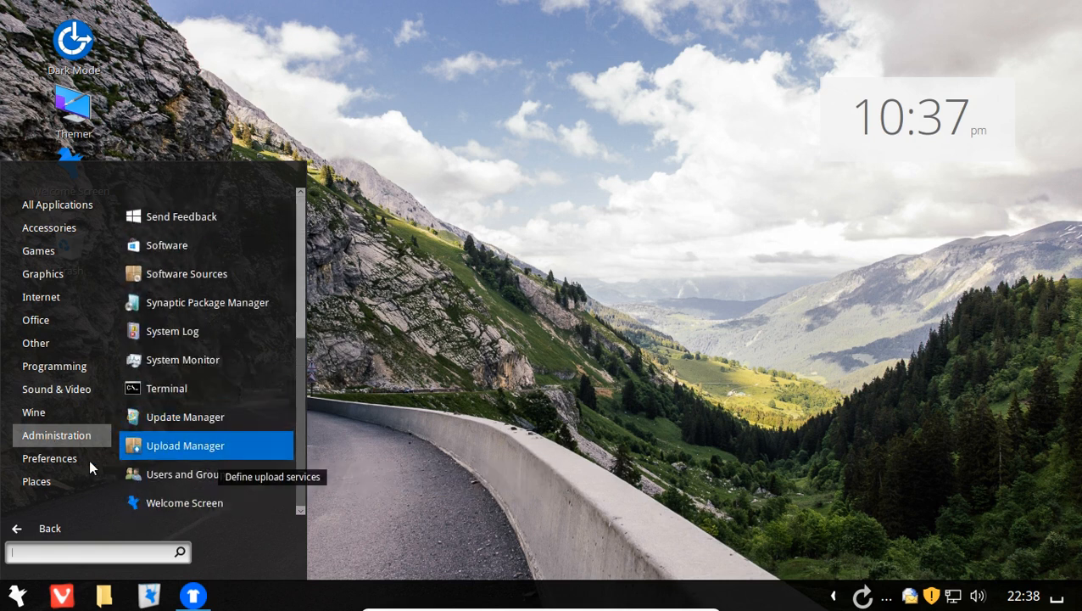
mouse_move(70, 463)
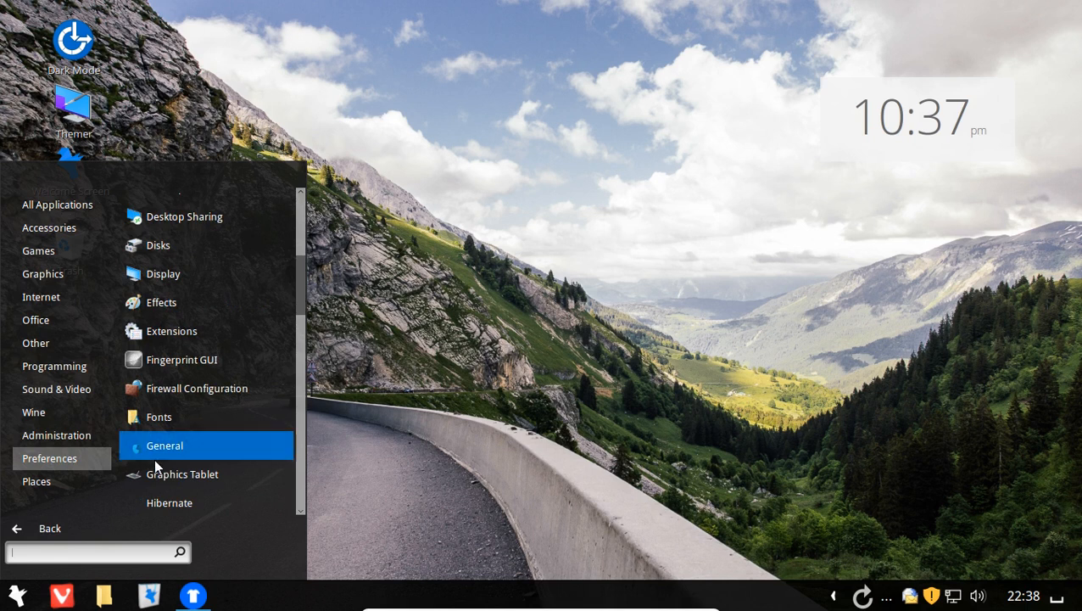
- View the Extensions manager (Cinnamon Maximus, Flipper, Transparent panels, gTile), close it, and reopen the menu
left_click(181, 329)
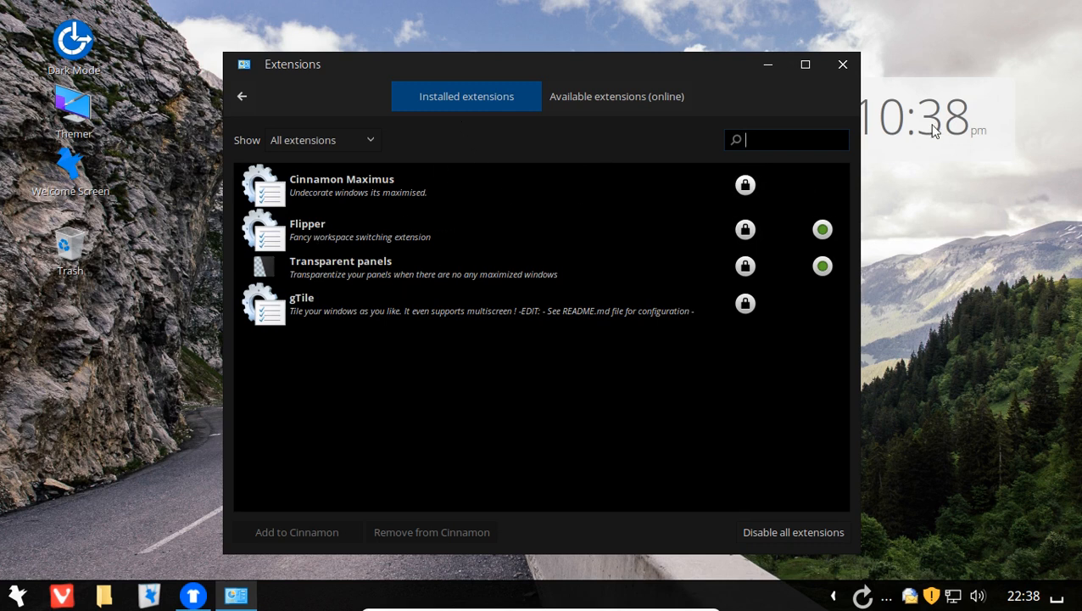
left_click(843, 66)
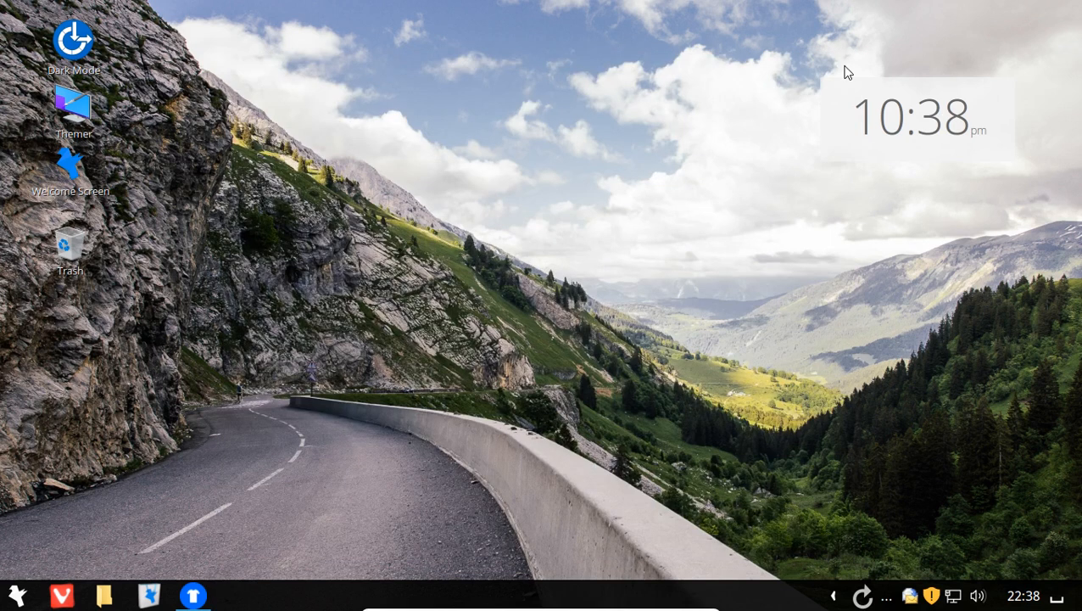
left_click(24, 598)
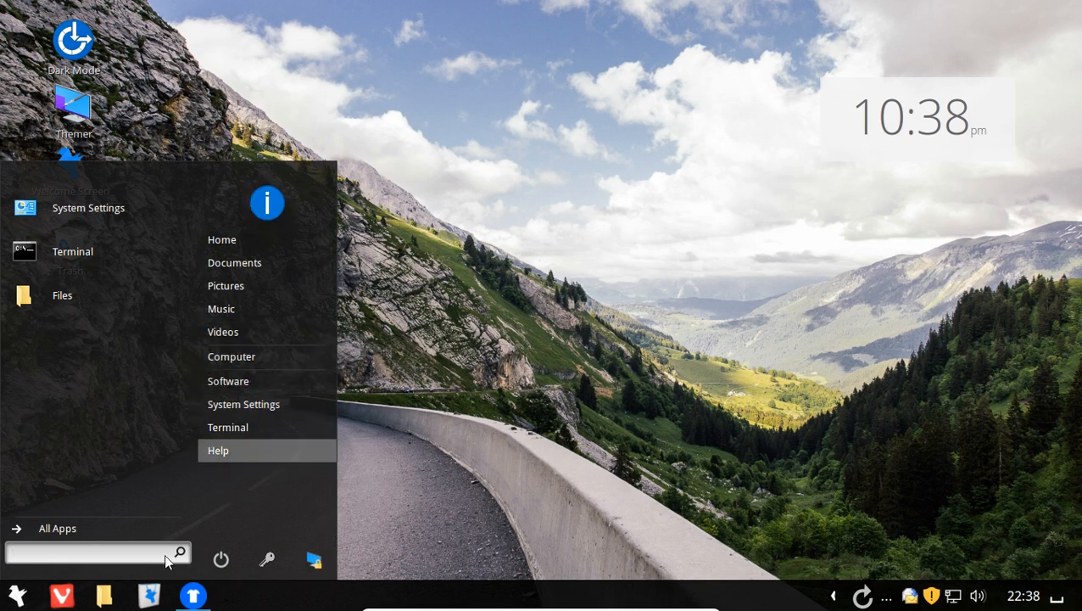
- Open Desklets from All Applications, review the Clock, Digital photo frame and Launcher desklets, then close it
left_click(71, 526)
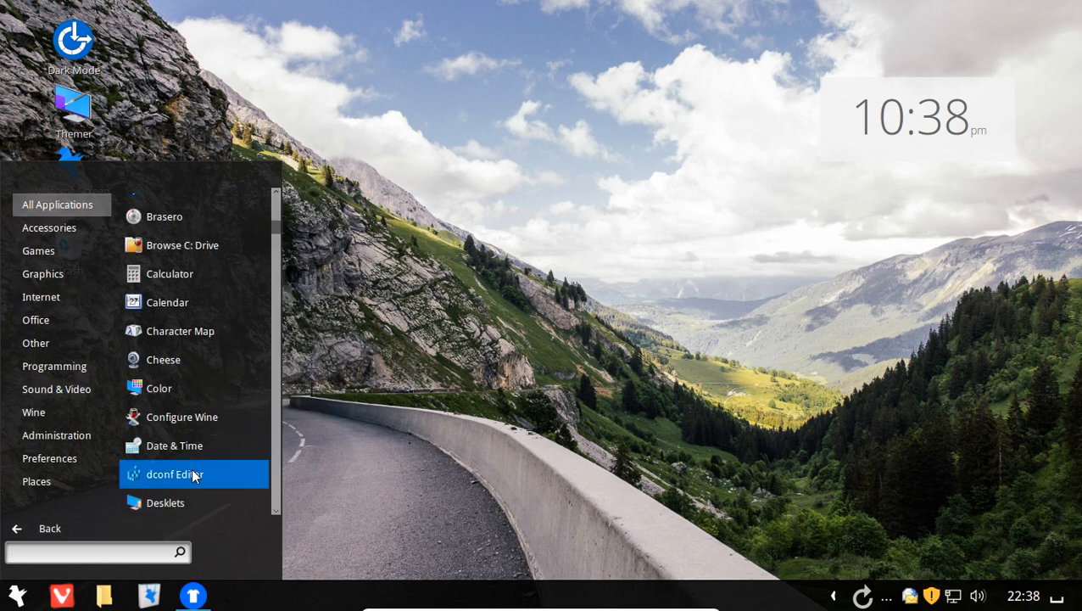
left_click(172, 503)
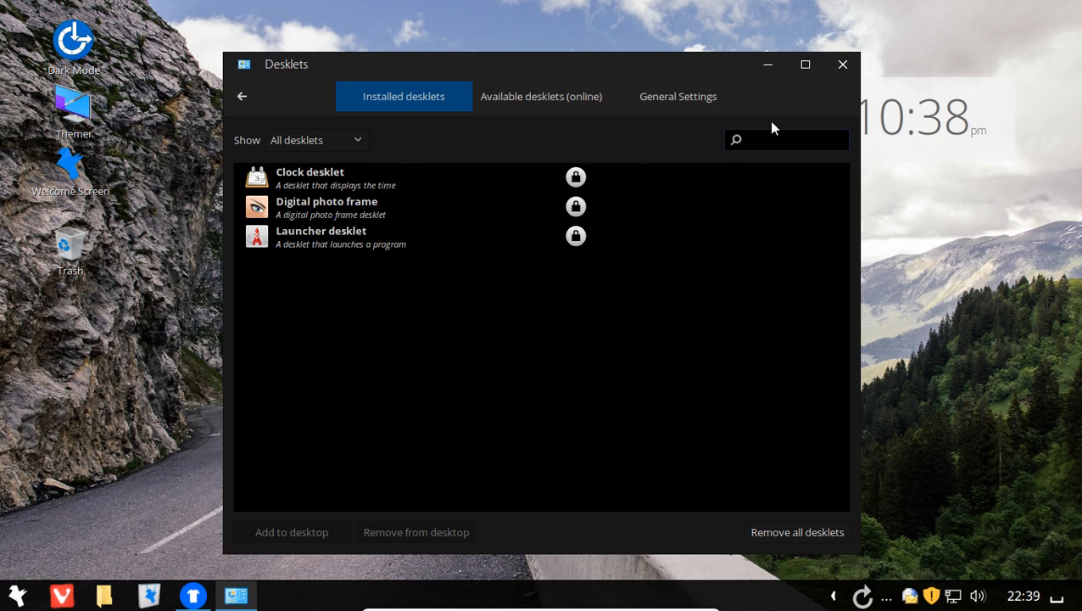
left_click(844, 68)
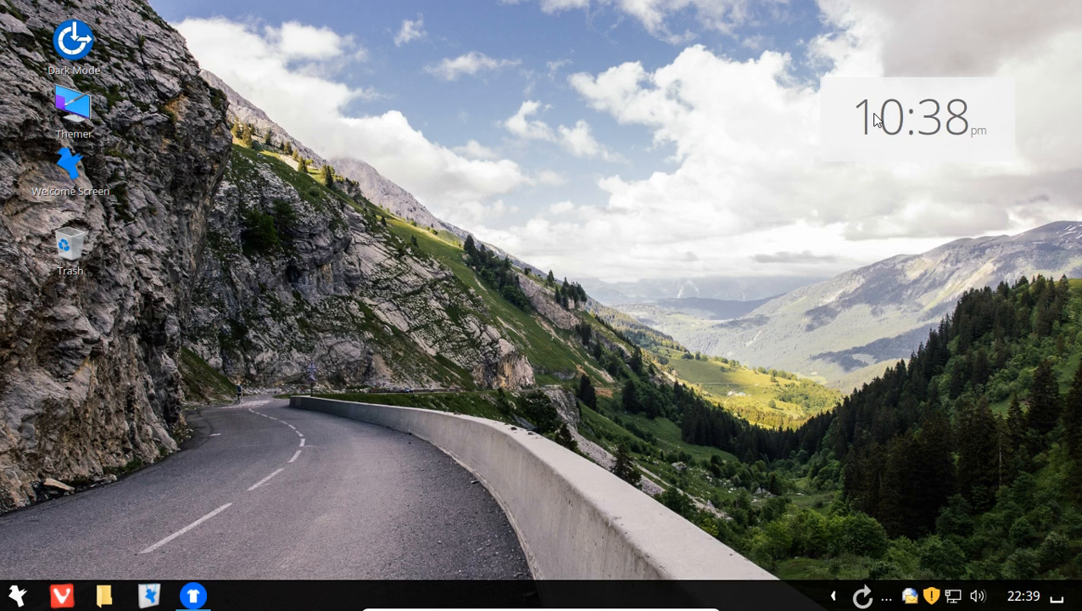
left_click(913, 597)
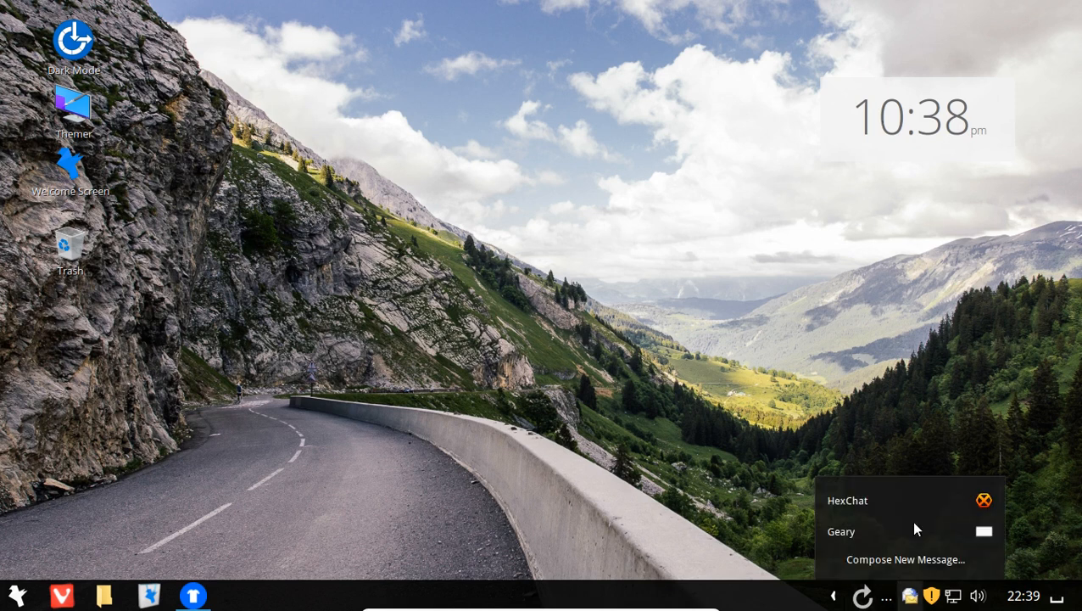
left_click(939, 380)
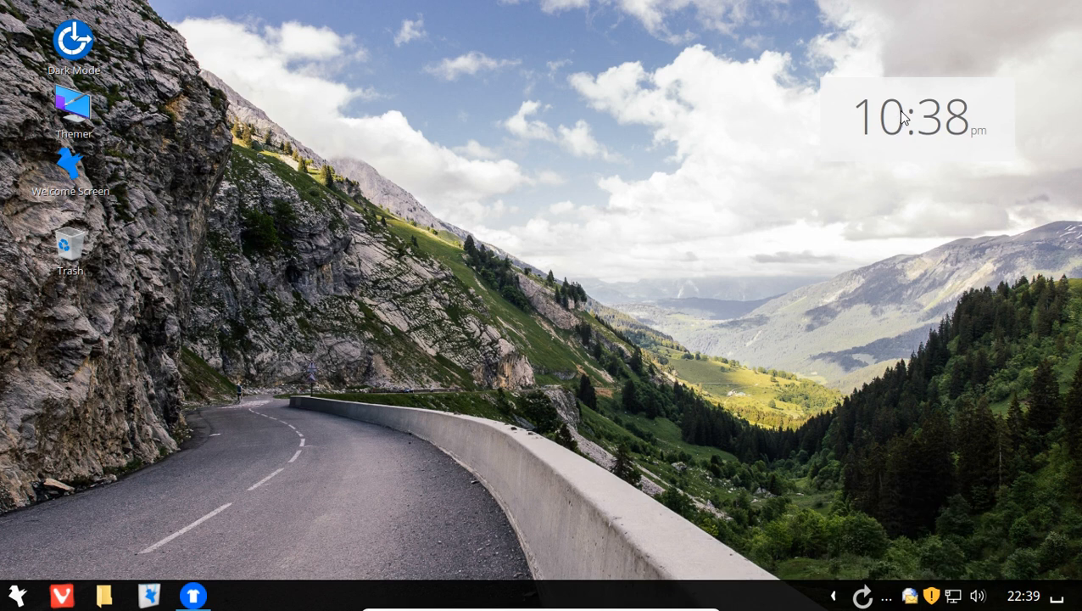
left_click(1060, 596)
left_click(920, 410)
left_click(19, 595)
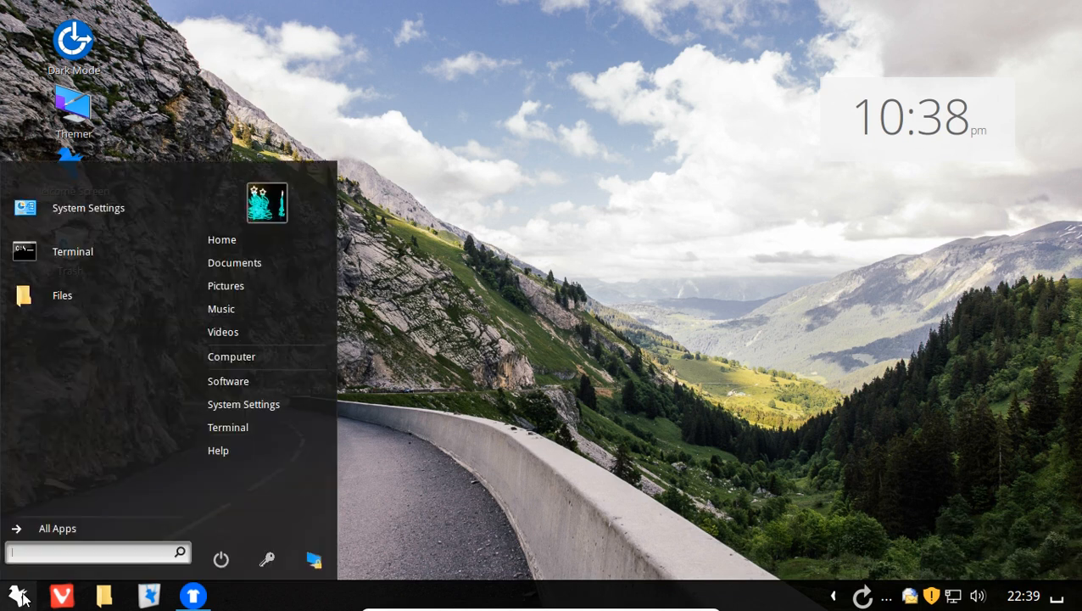
left_click(20, 598)
right_click(23, 599)
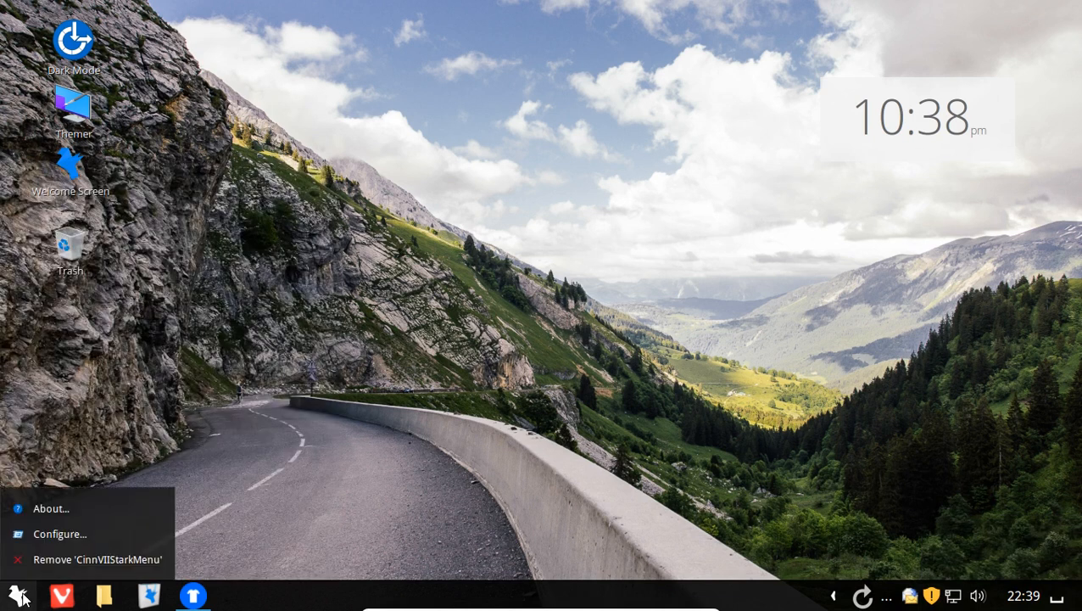
left_click(58, 529)
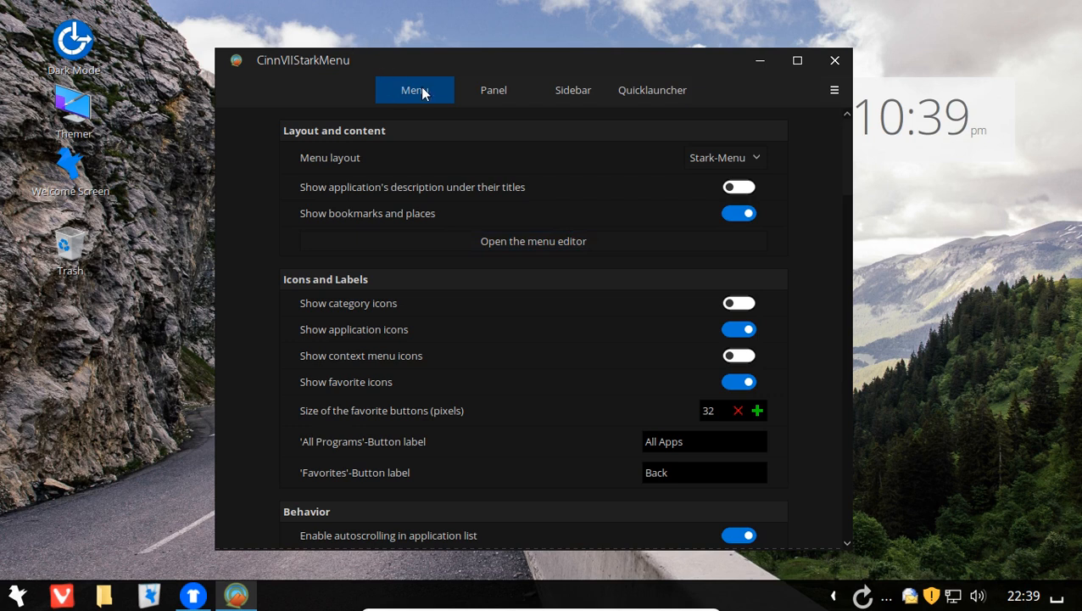
left_click(486, 93)
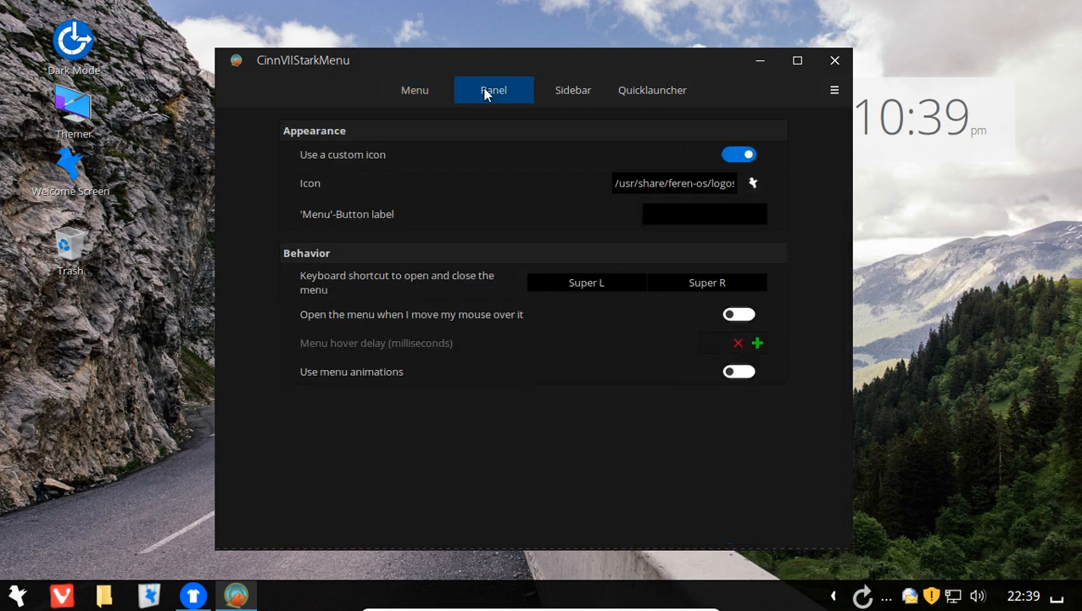
left_click(575, 98)
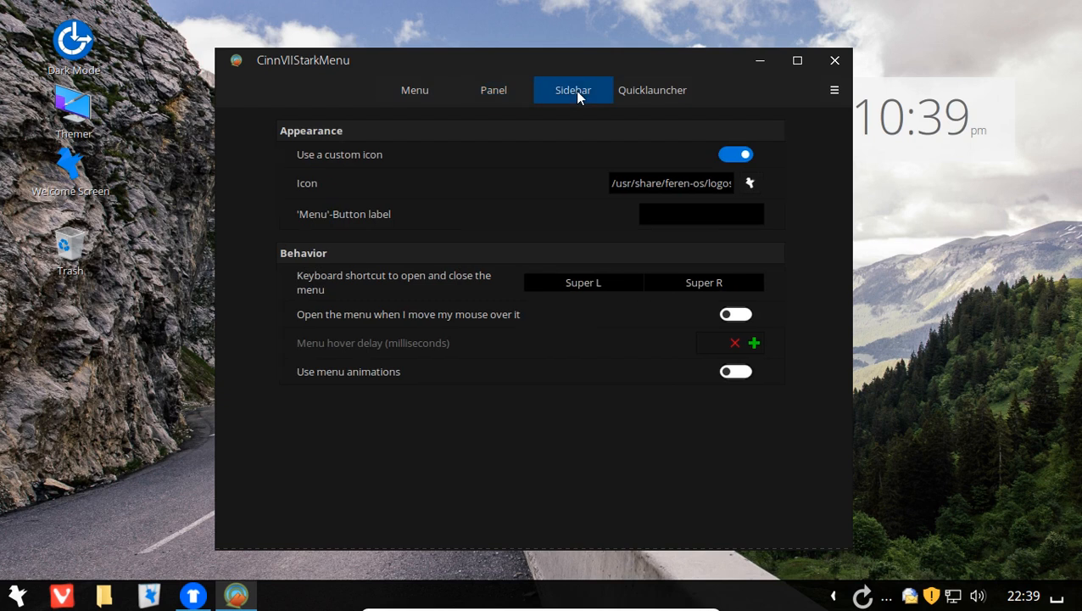
left_click(663, 97)
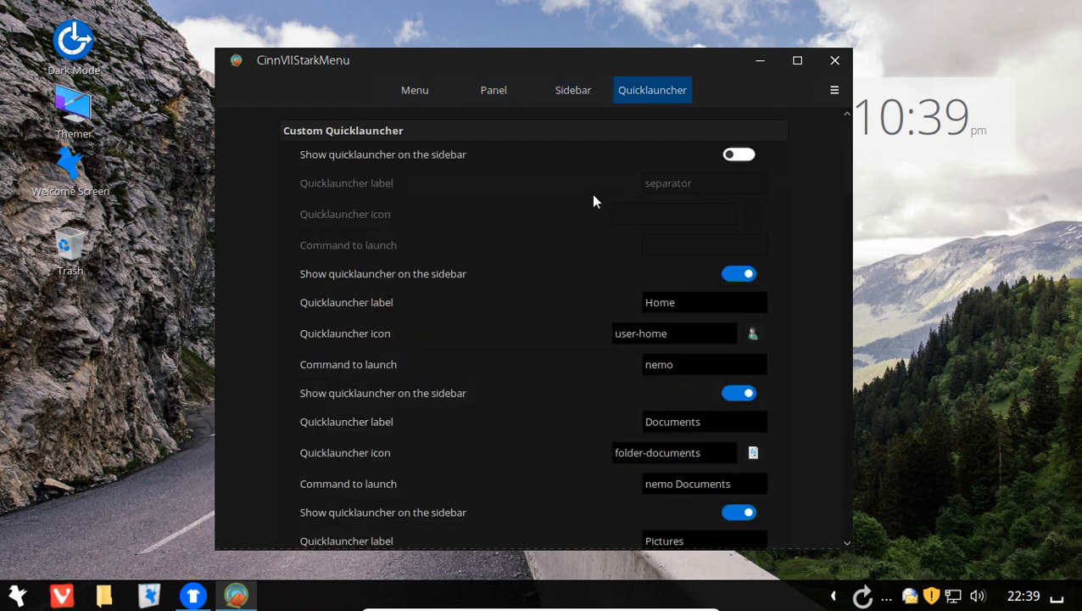
scroll(593, 201, "down", 5)
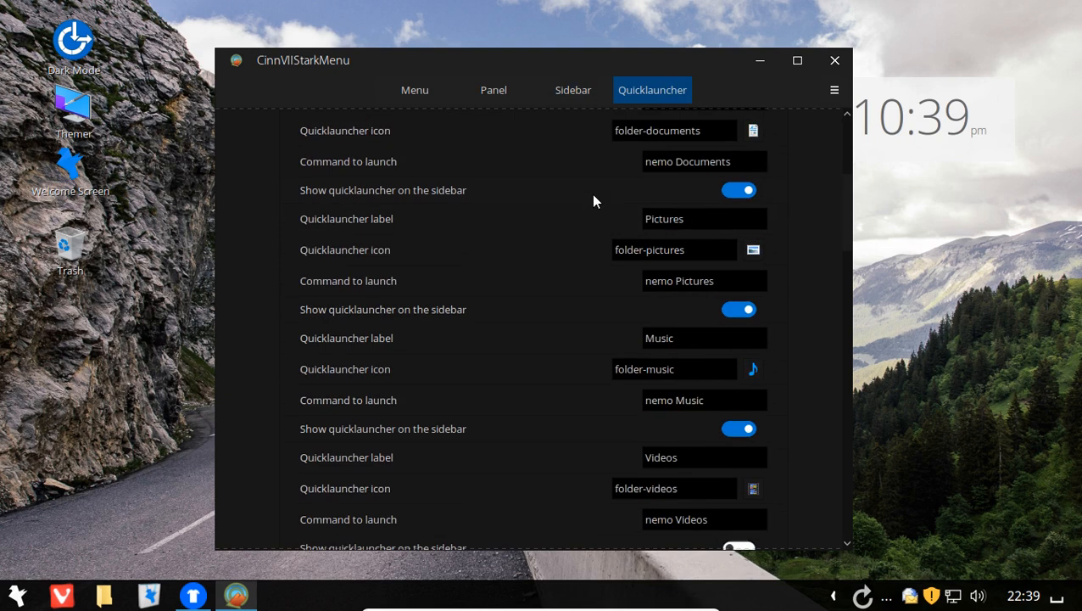
left_click(835, 90)
left_click(835, 63)
left_click(835, 63)
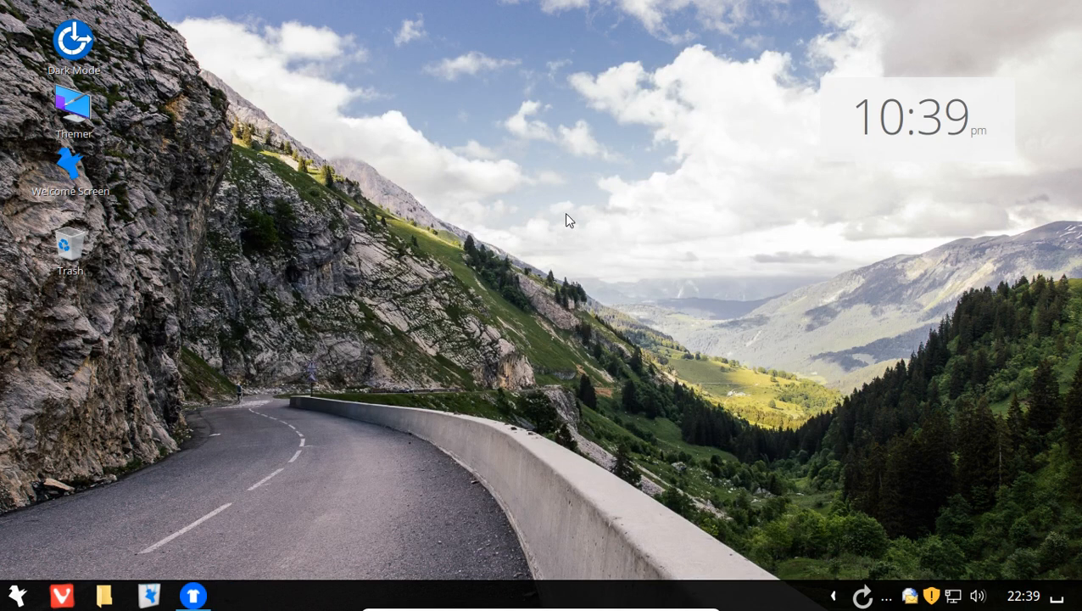
left_click(13, 598)
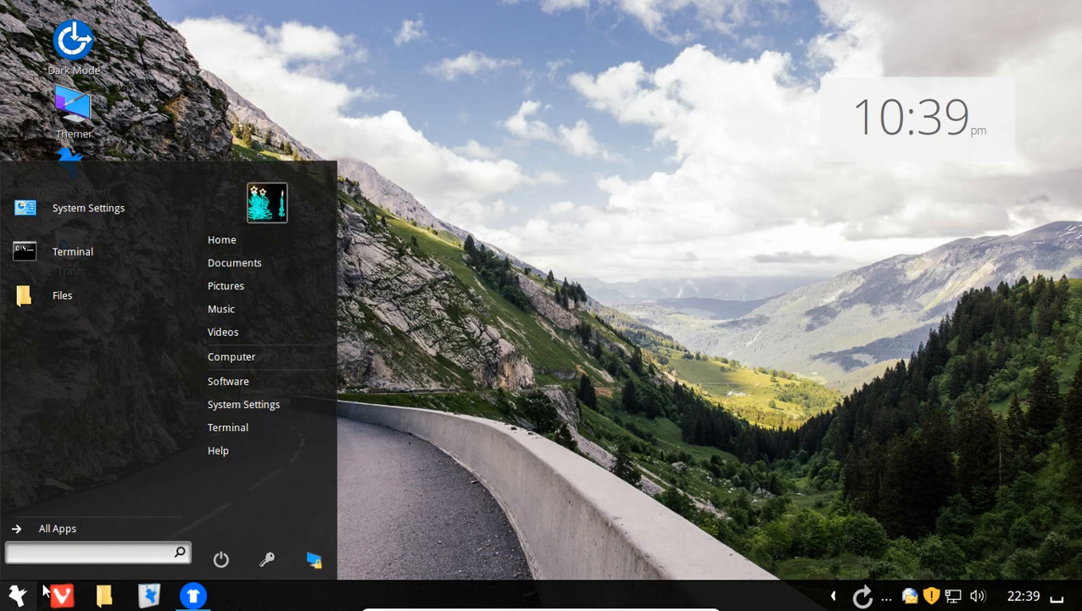
left_click(521, 291)
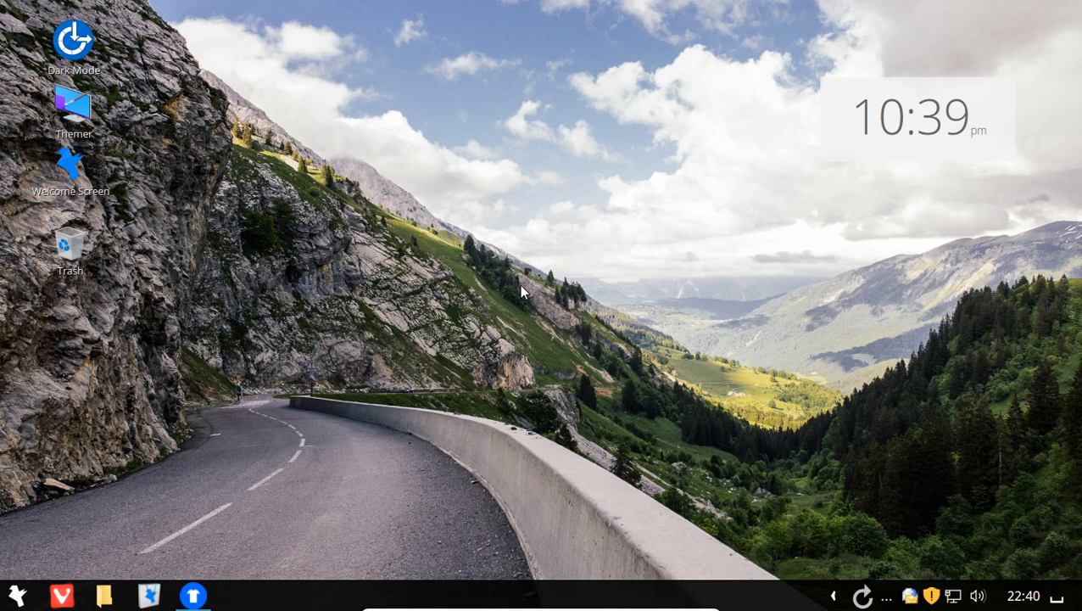
left_click(68, 172)
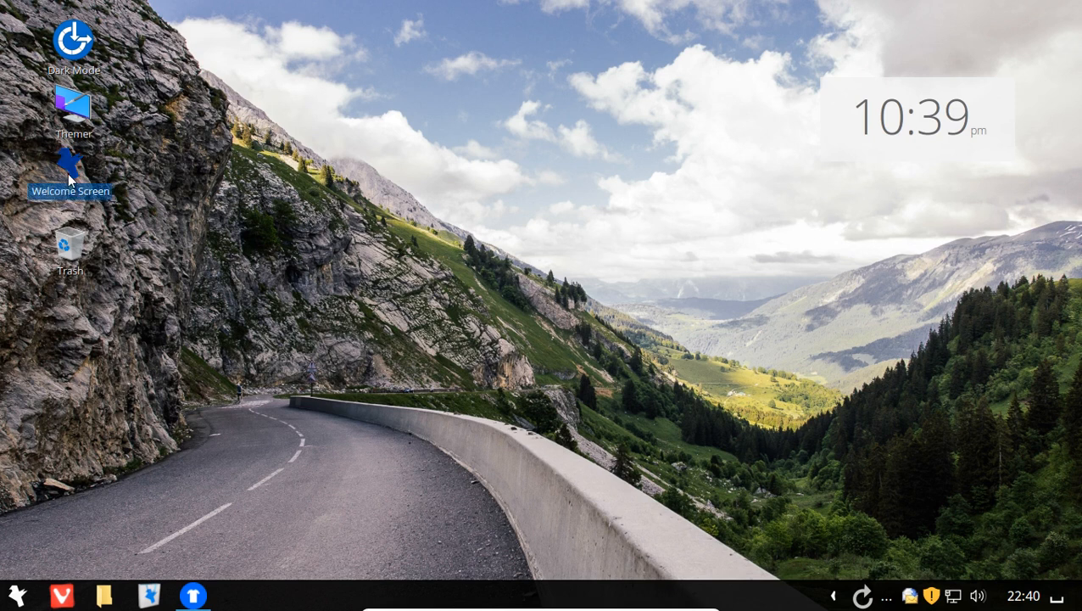